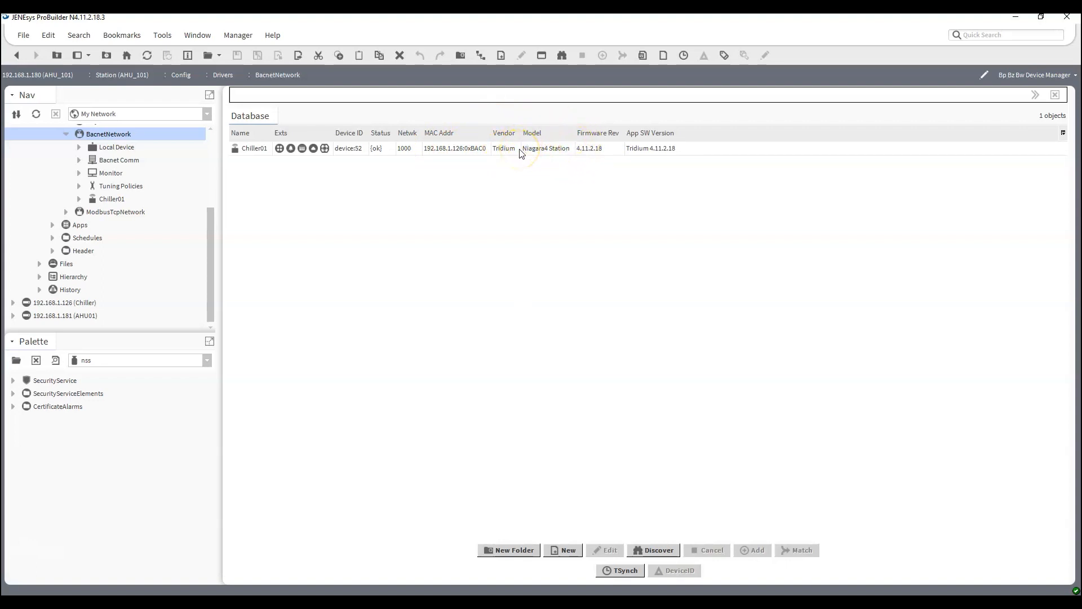
Examine the drivers and BacnetNetwork contents of the Chiller station, and collapse its tree again.
{"action": "left_click", "coordinate": [13, 305]}
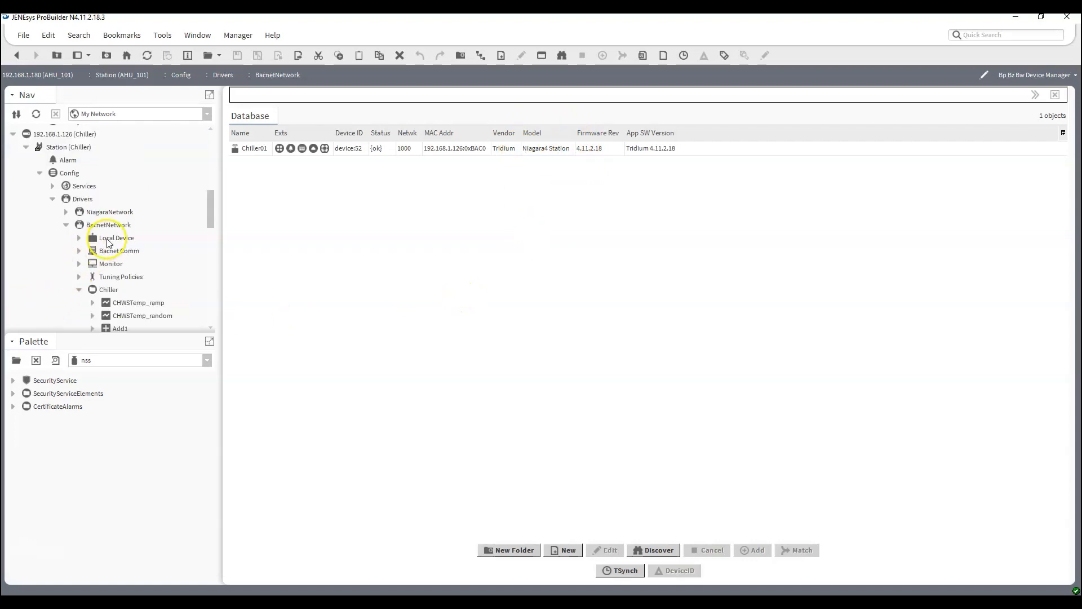
{"action": "scroll", "coordinate": [92, 231], "scroll_direction": "down", "scroll_amount": 3}
{"action": "scroll", "coordinate": [93, 237], "scroll_direction": "down", "scroll_amount": 3}
{"action": "scroll", "coordinate": [101, 240], "scroll_direction": "up", "scroll_amount": 8}
{"action": "scroll", "coordinate": [108, 243], "scroll_direction": "down", "scroll_amount": 4}
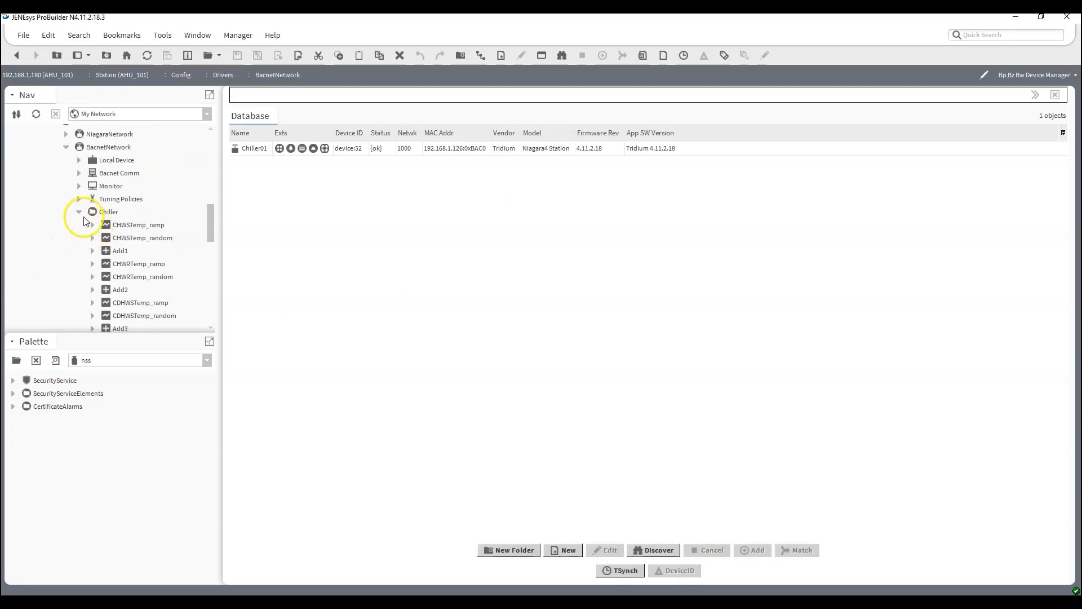
{"action": "left_click", "coordinate": [78, 213]}
{"action": "left_click", "coordinate": [67, 187]}
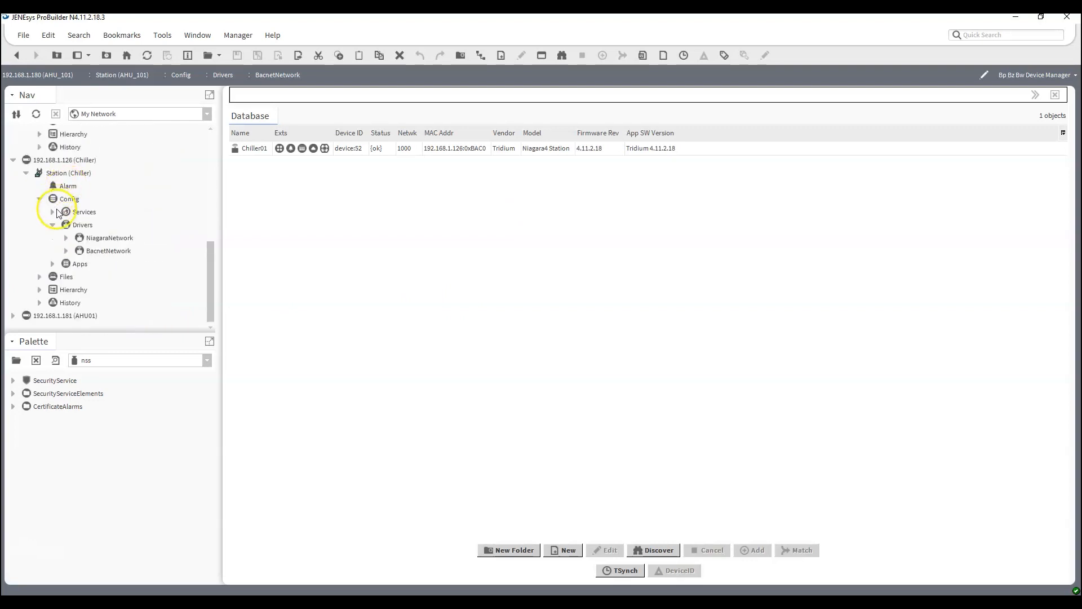
{"action": "left_click", "coordinate": [53, 226]}
{"action": "left_click", "coordinate": [39, 226]}
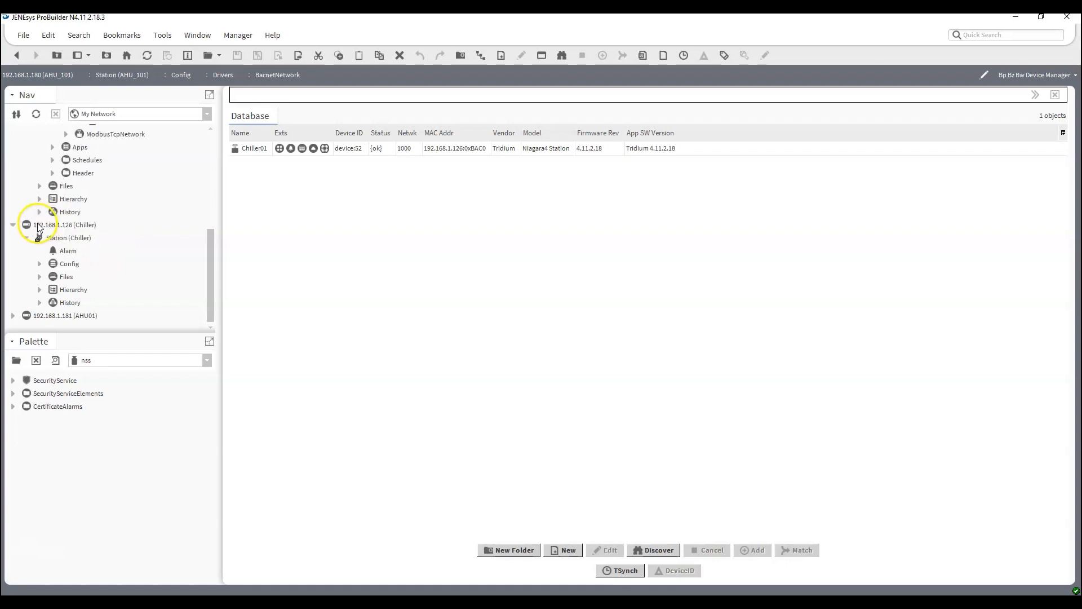
{"action": "left_click", "coordinate": [28, 238]}
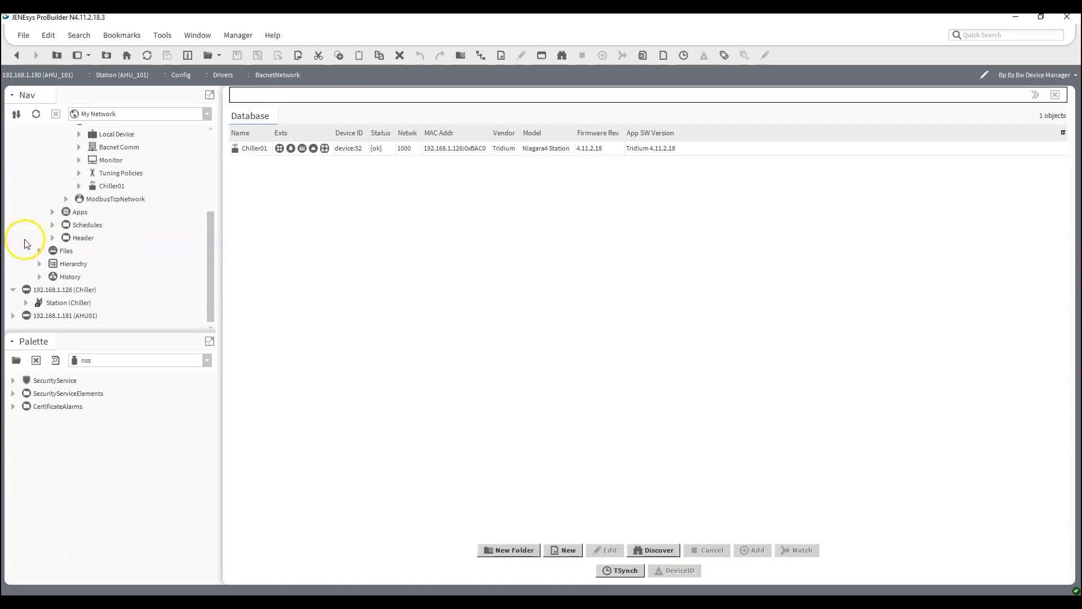
{"action": "left_click", "coordinate": [13, 290]}
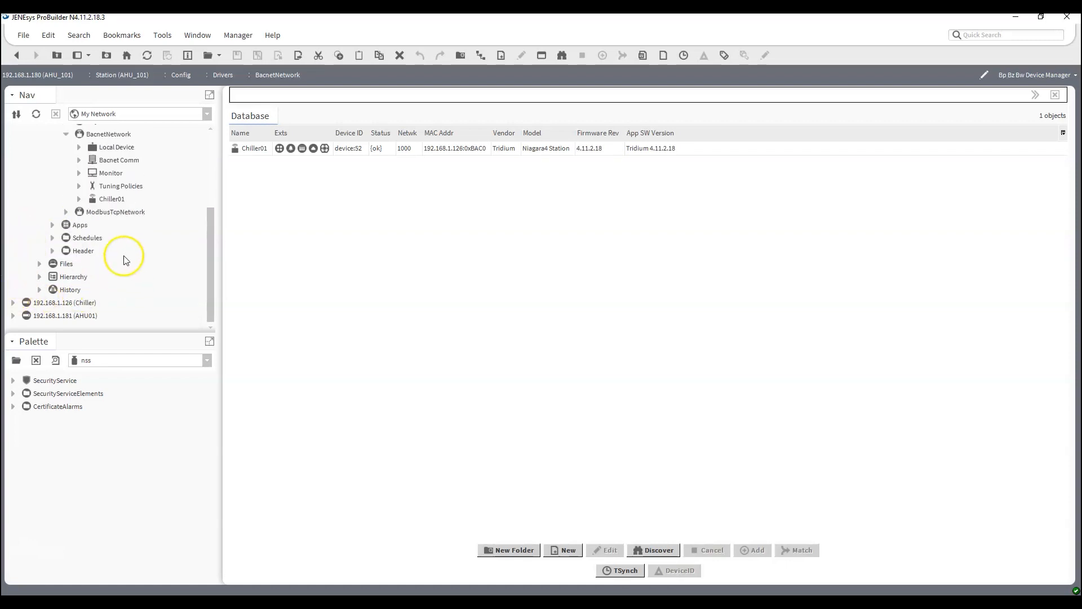
Examine the driver networks of the AHU01 station, including the devices under its OnyxxNetwork.
{"action": "scroll", "coordinate": [108, 259], "scroll_direction": "up", "scroll_amount": 3}
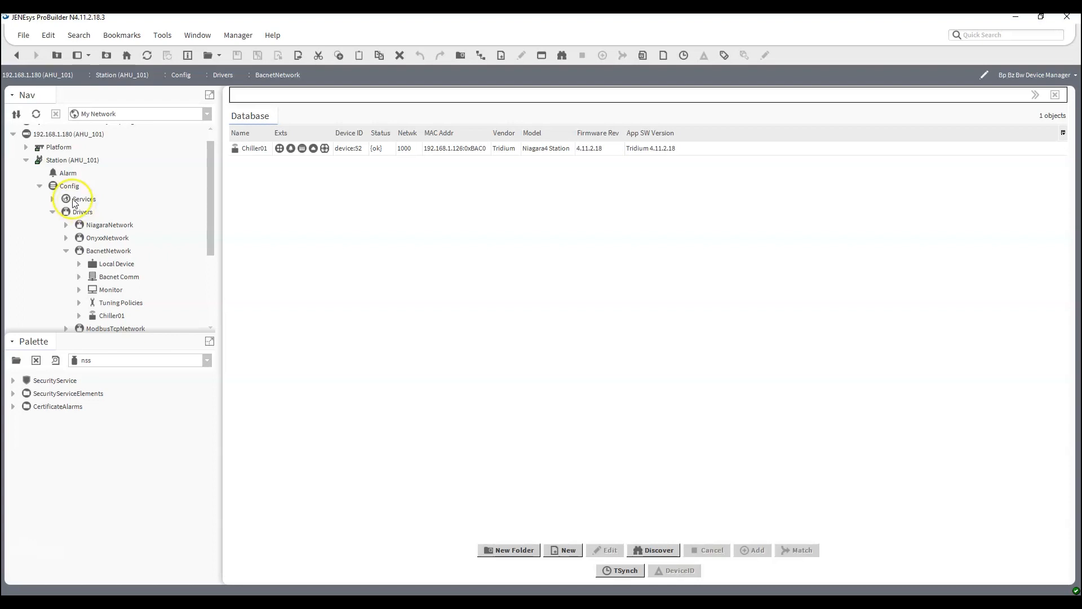
{"action": "scroll", "coordinate": [62, 206], "scroll_direction": "down", "scroll_amount": 3}
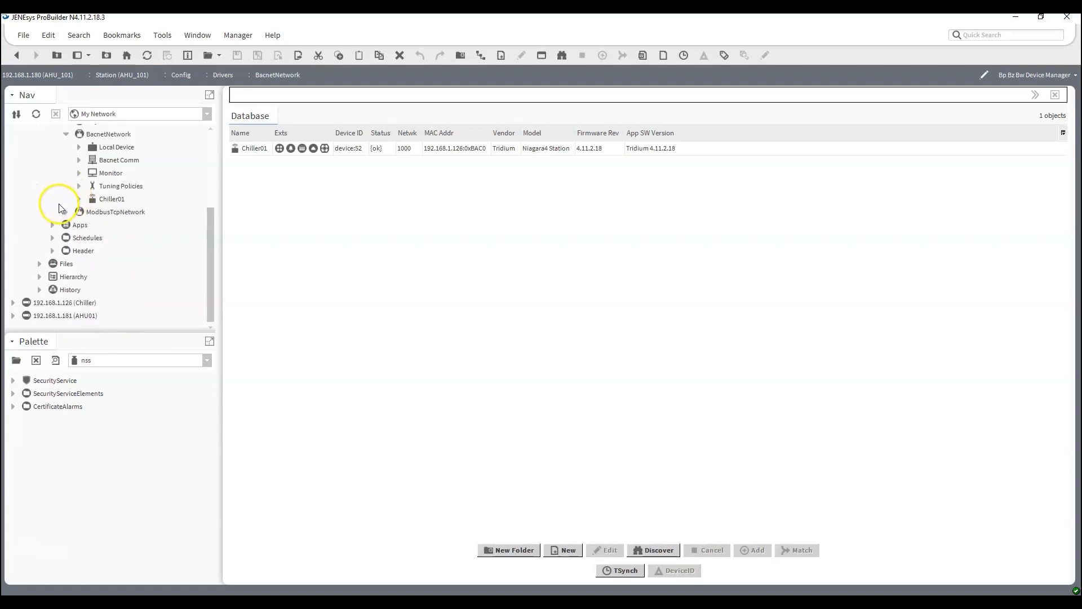
{"action": "left_click", "coordinate": [13, 316]}
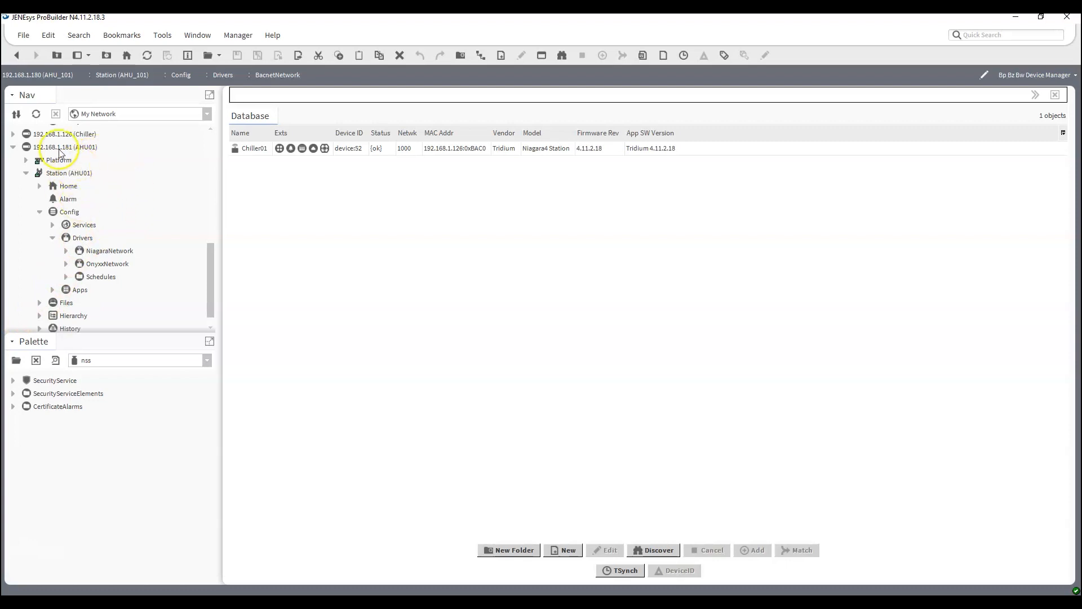
{"action": "left_click", "coordinate": [66, 264]}
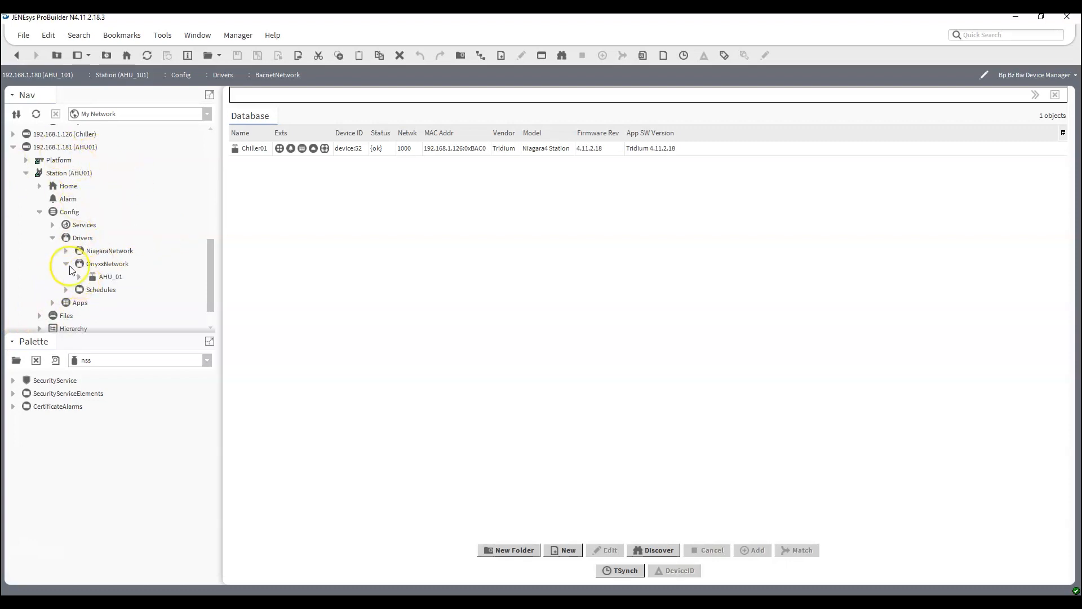
{"action": "left_click", "coordinate": [66, 264]}
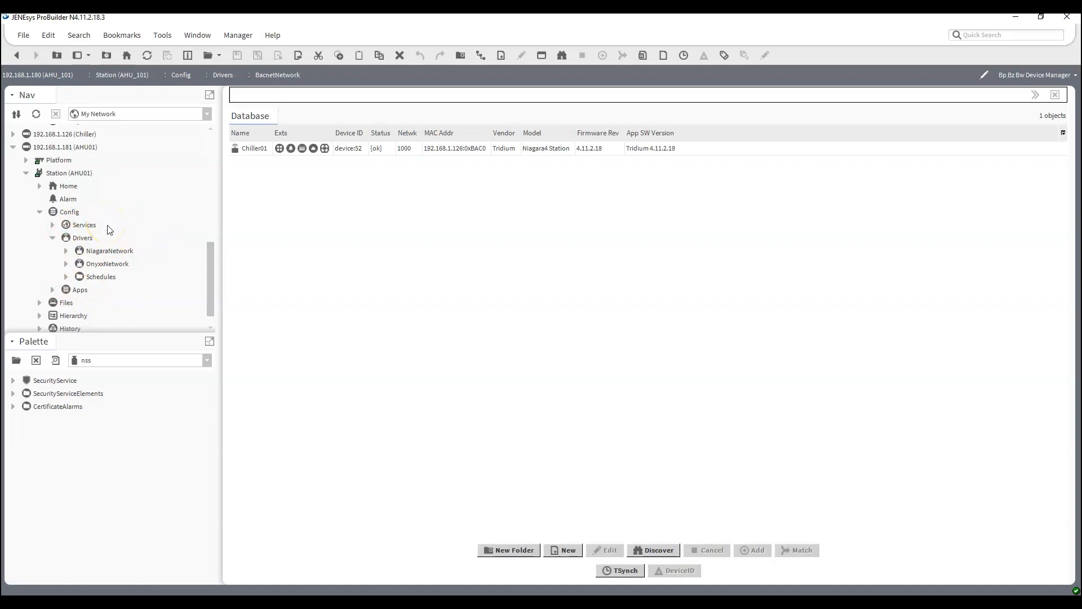
Connect to the AHU01 platform with the remembered credentials and open its Software Manager.
{"action": "double_click", "coordinate": [59, 160]}
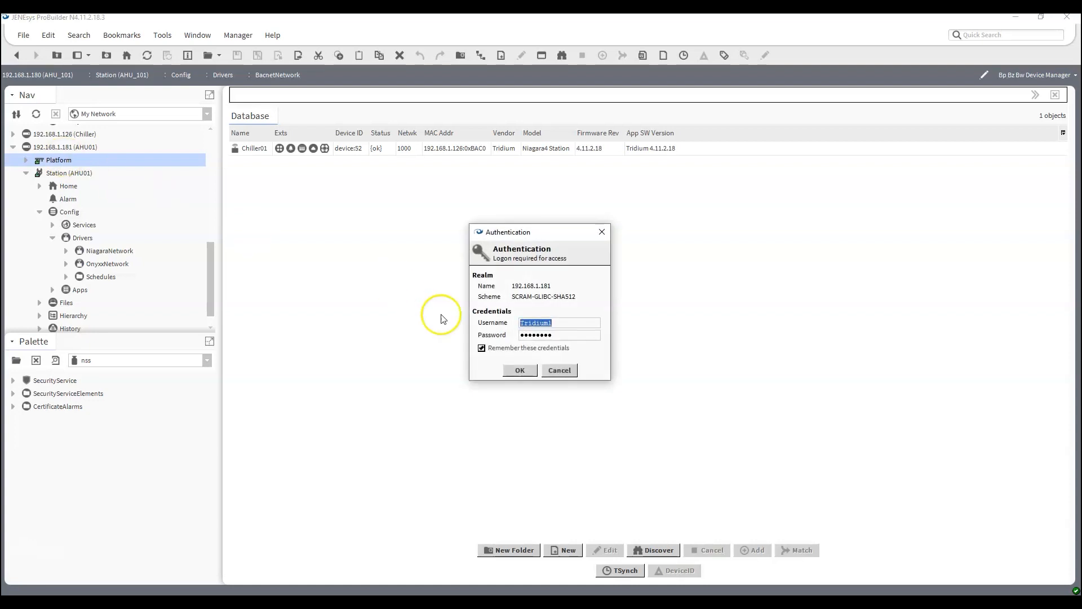
{"action": "left_click", "coordinate": [515, 369]}
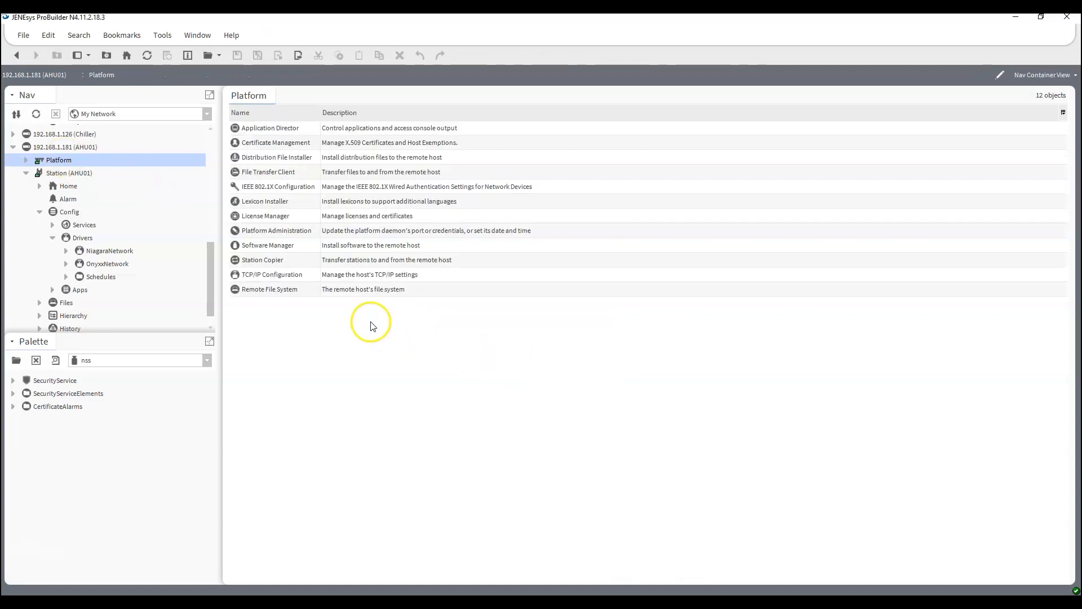
{"action": "double_click", "coordinate": [292, 245]}
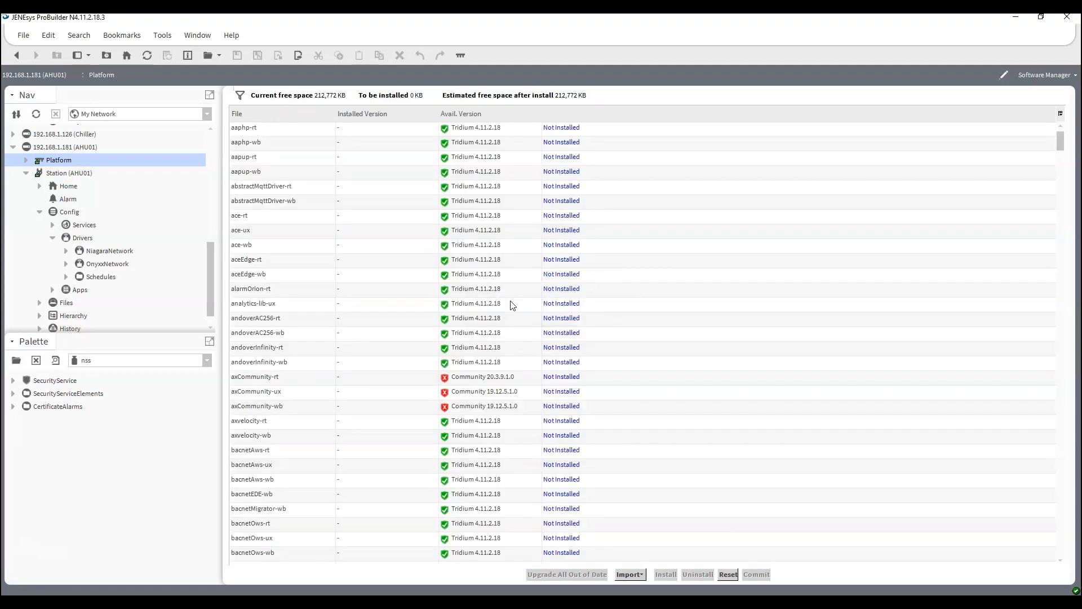
Look through the AHU01 platform's software list for the bacnet-rt, bacnet-ux and bacnet-wb modules.
{"action": "scroll", "coordinate": [431, 306], "scroll_direction": "down", "scroll_amount": 4}
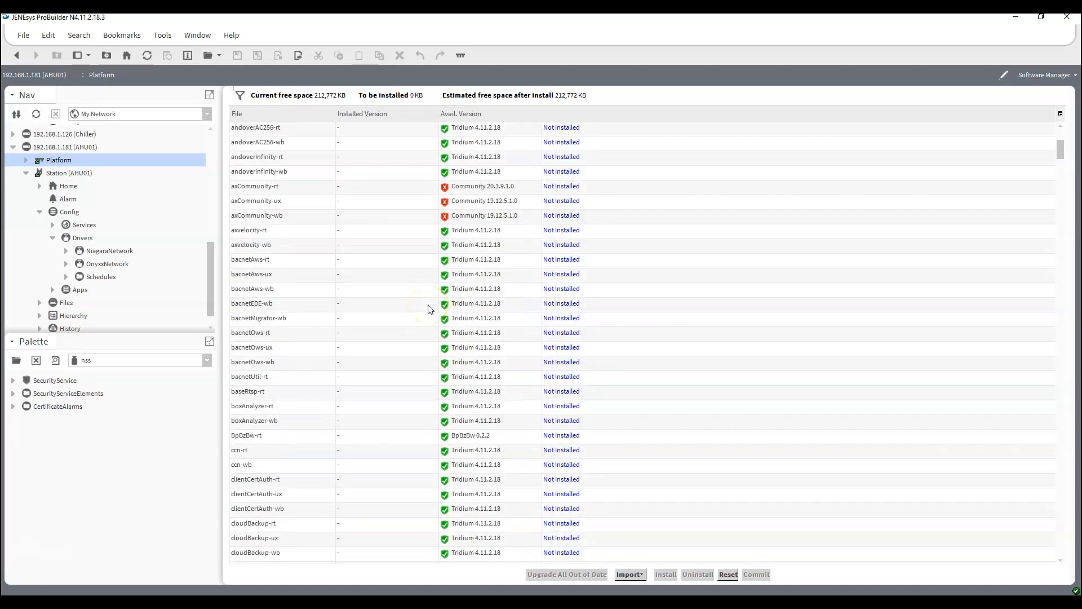
{"action": "scroll", "coordinate": [430, 309], "scroll_direction": "down", "scroll_amount": 10}
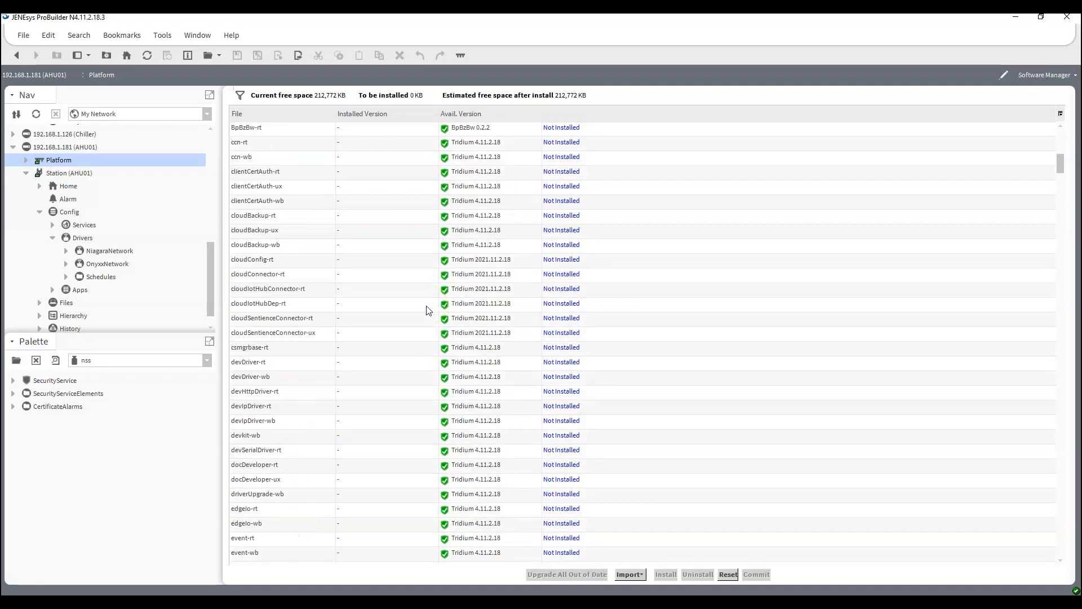
{"action": "scroll", "coordinate": [427, 310], "scroll_direction": "down", "scroll_amount": 4}
{"action": "scroll", "coordinate": [426, 310], "scroll_direction": "up", "scroll_amount": 5}
{"action": "scroll", "coordinate": [426, 311], "scroll_direction": "down", "scroll_amount": 2}
{"action": "scroll", "coordinate": [426, 311], "scroll_direction": "down", "scroll_amount": 12}
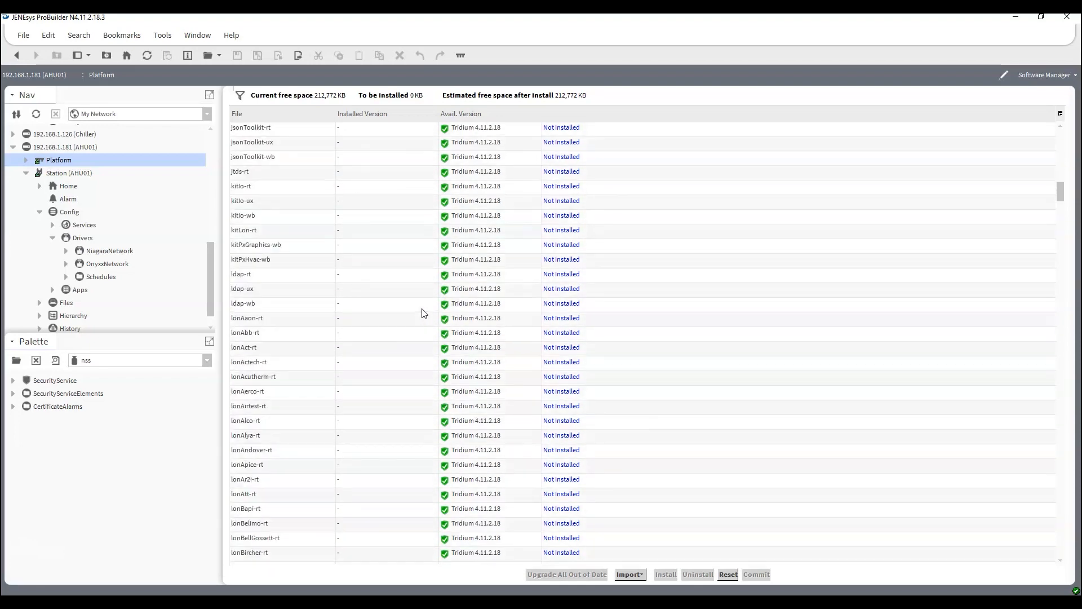
{"action": "scroll", "coordinate": [417, 313], "scroll_direction": "down", "scroll_amount": 15}
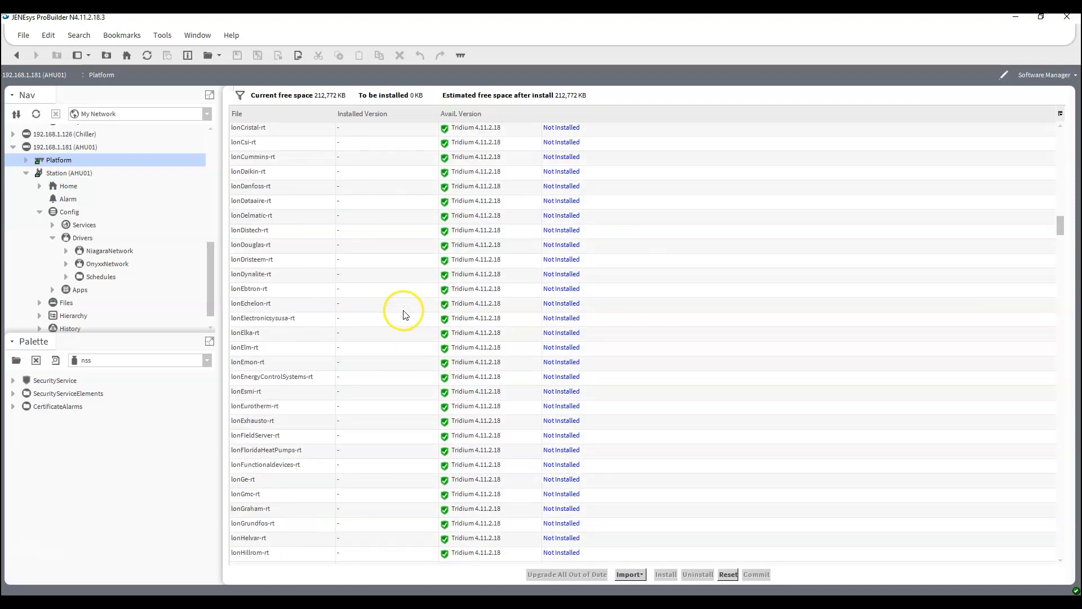
{"action": "scroll", "coordinate": [404, 314], "scroll_direction": "down", "scroll_amount": 15}
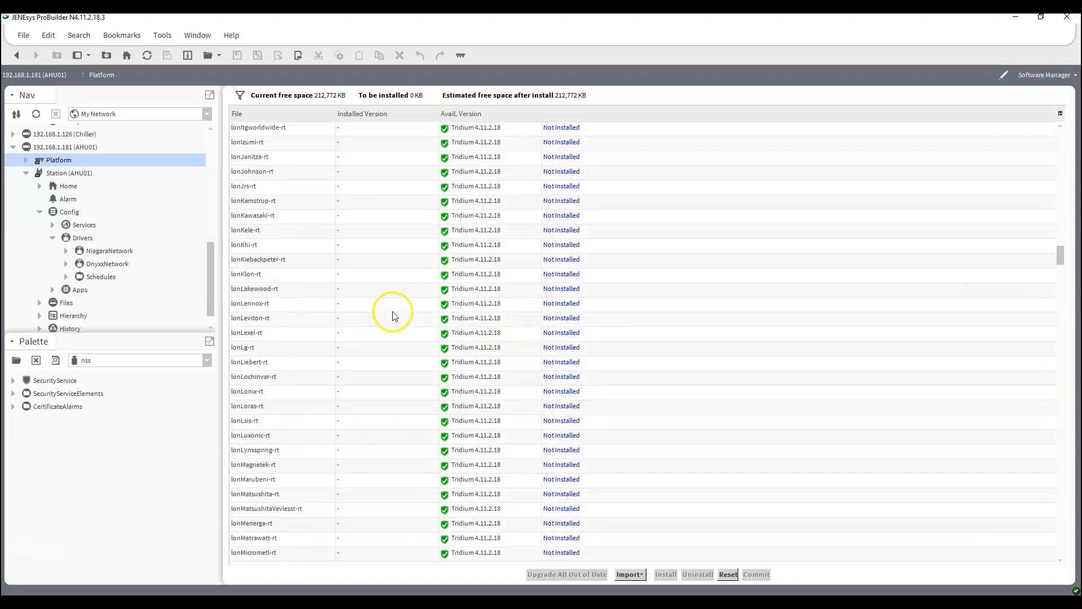
{"action": "scroll", "coordinate": [392, 315], "scroll_direction": "down", "scroll_amount": 15}
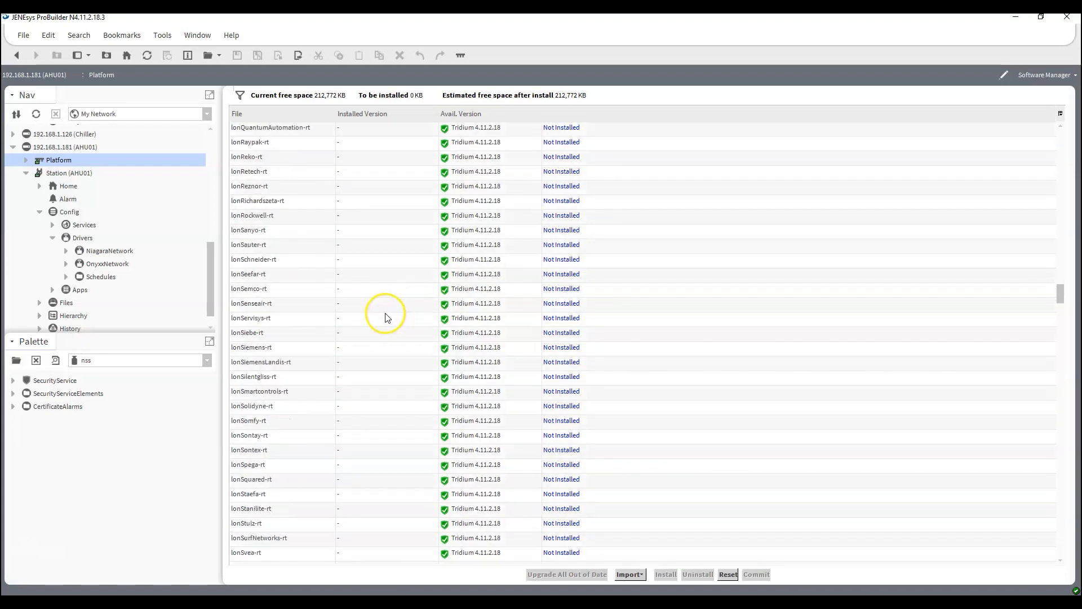
{"action": "left_click_drag", "start_coordinate": [1056, 295], "coordinate": [1044, 459]}
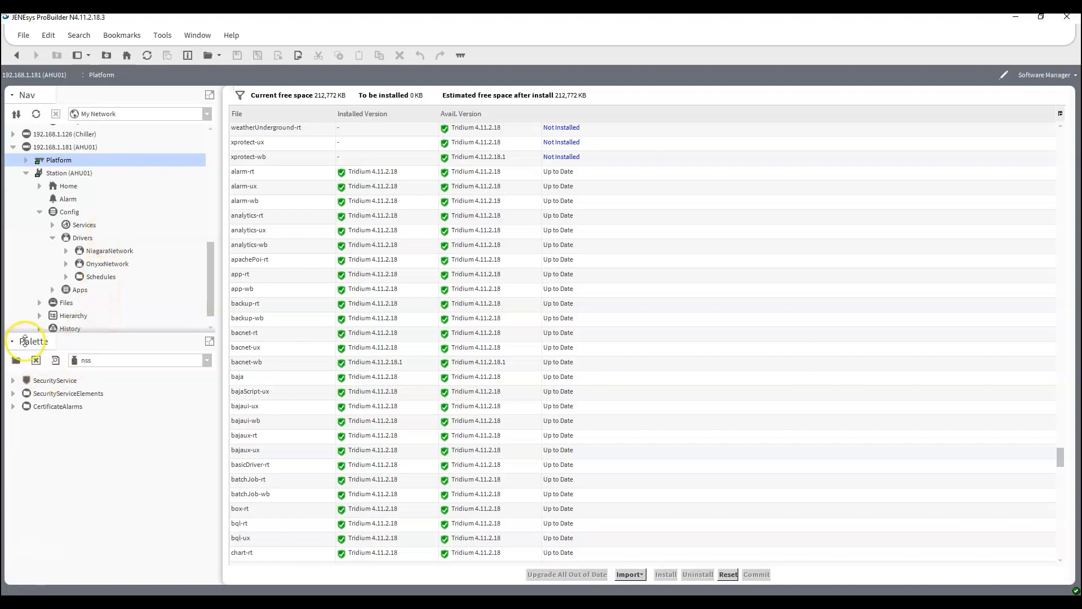
Enlarge the navigation tree area slightly and open the bacnet palette, filtering the available palettes by "bac".
{"action": "mouse_move", "coordinate": [89, 333]}
{"action": "left_mouse_down"}
{"action": "mouse_move", "coordinate": [89, 355]}
{"action": "mouse_move", "coordinate": [93, 345]}
{"action": "left_mouse_up"}
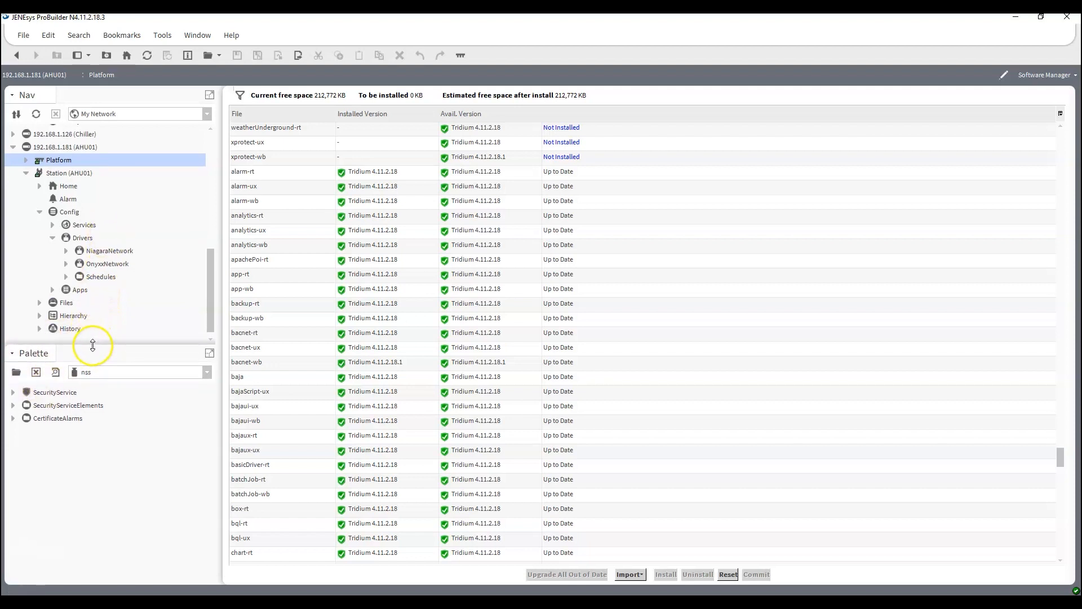
{"action": "left_click", "coordinate": [16, 372]}
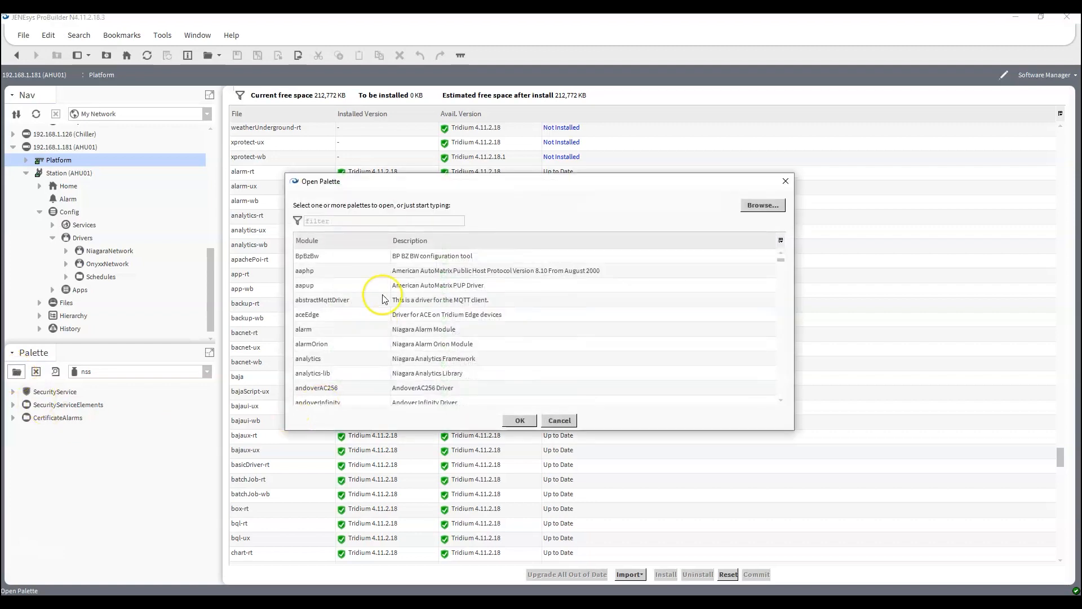
{"action": "left_click", "coordinate": [361, 374]}
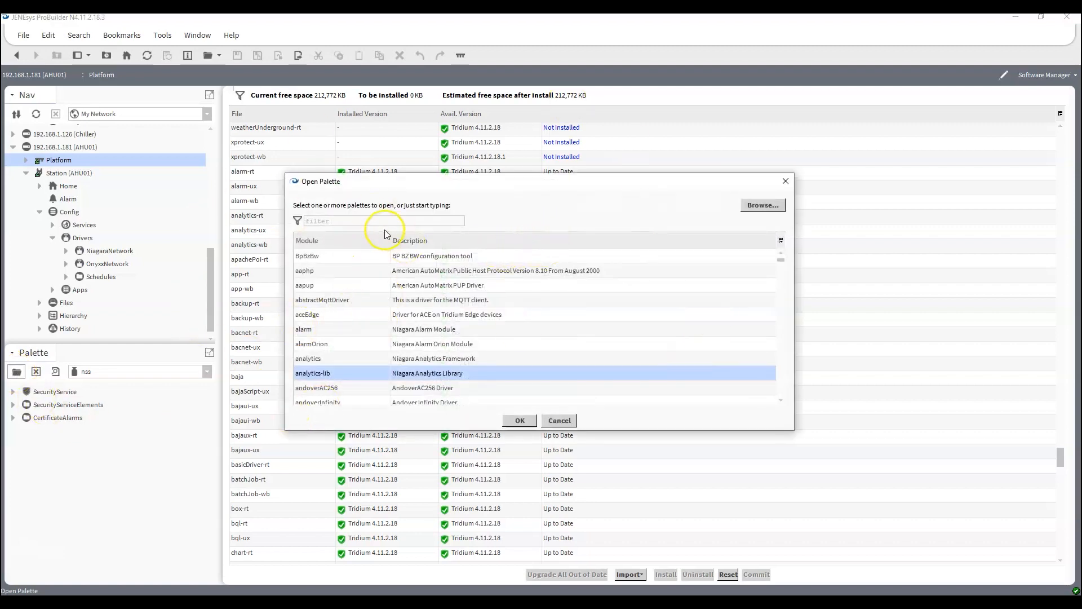
{"action": "type", "text": "baal"}
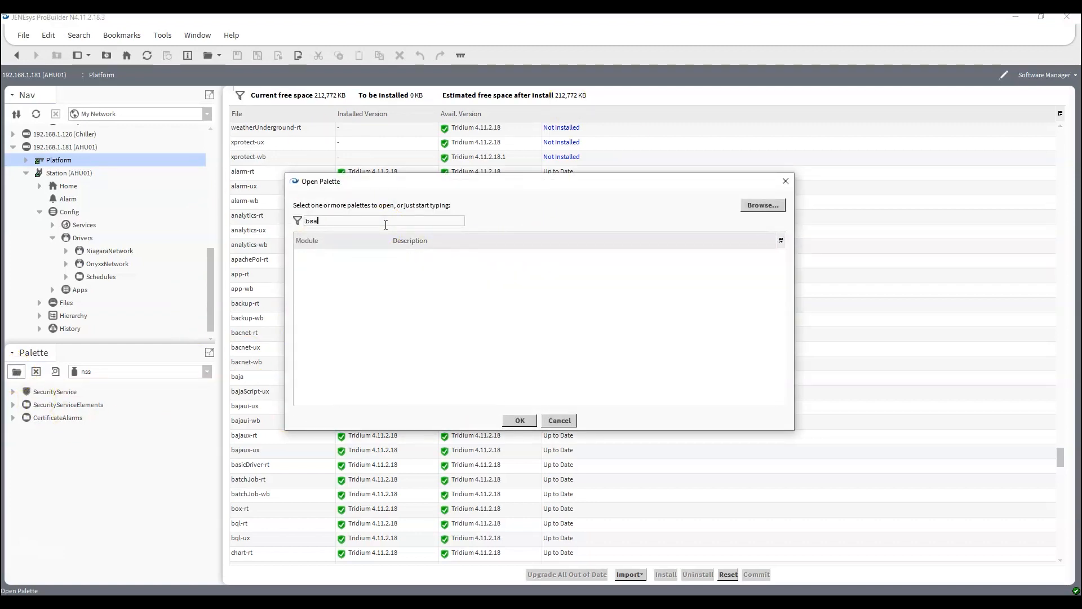
{"action": "key", "text": "BackSpace"}
{"action": "type", "text": "c"}
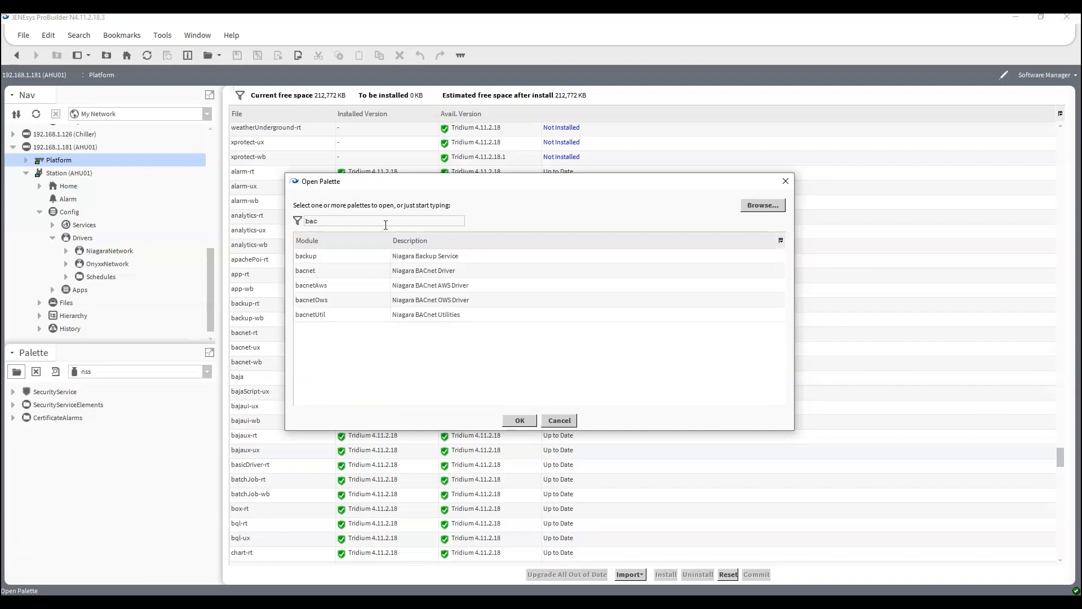
{"action": "double_click", "coordinate": [314, 274]}
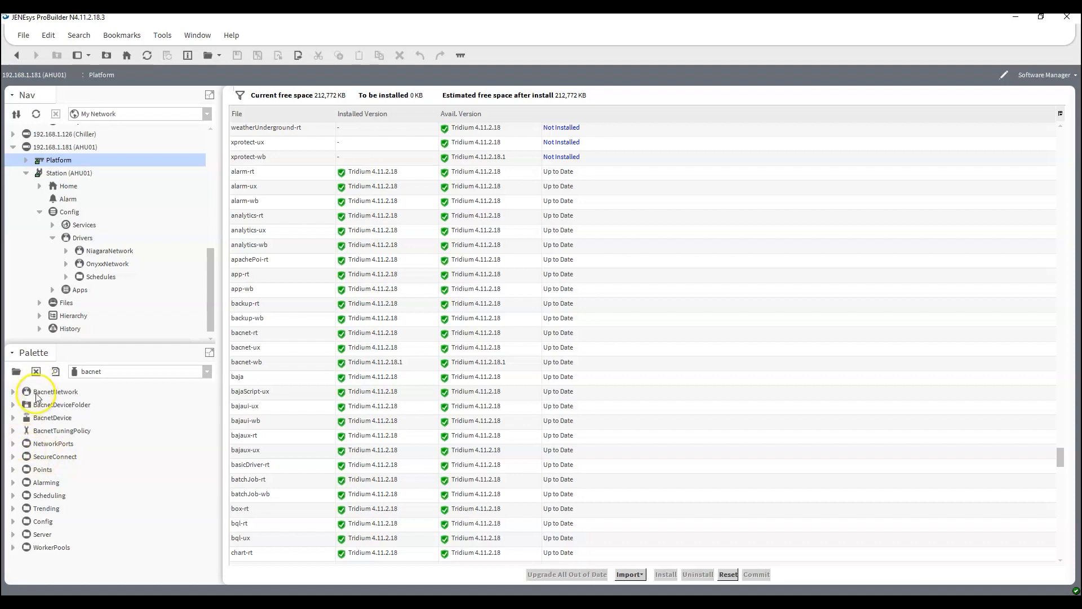
Add a BacnetNetwork with its default name to the AHU01 station's Drivers and reorder it directly below NiagaraNetwork.
{"action": "left_click_drag", "start_coordinate": [39, 396], "coordinate": [83, 238]}
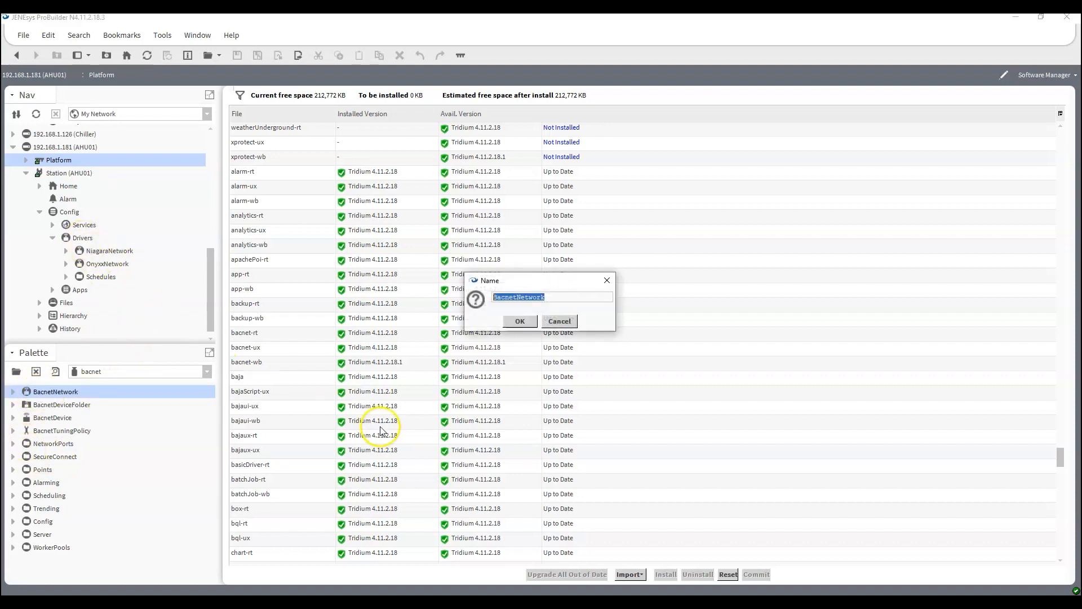
{"action": "left_click", "coordinate": [510, 326]}
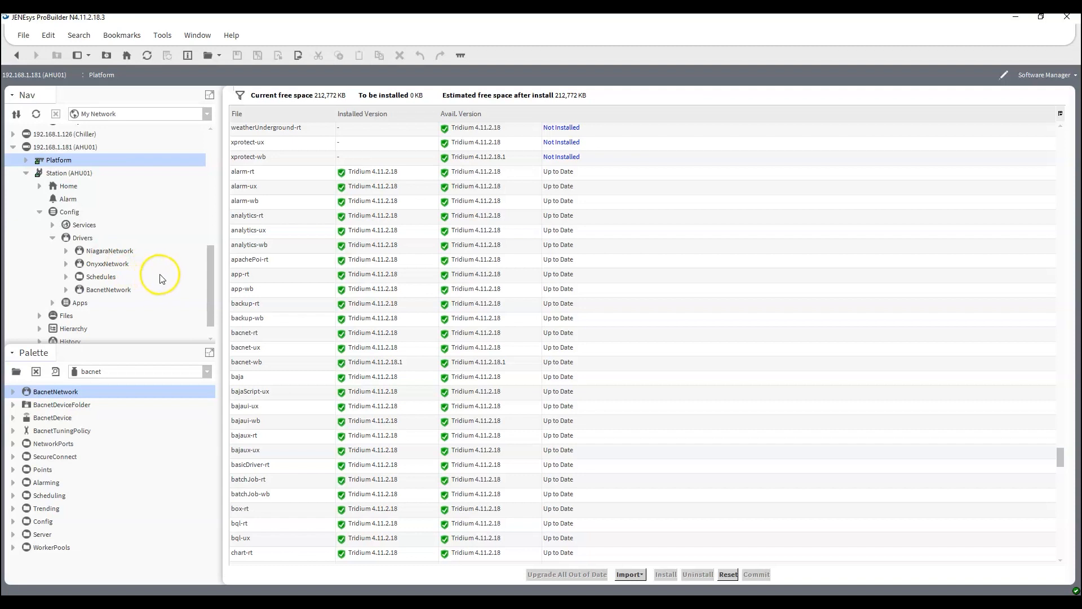
{"action": "right_click", "coordinate": [93, 242]}
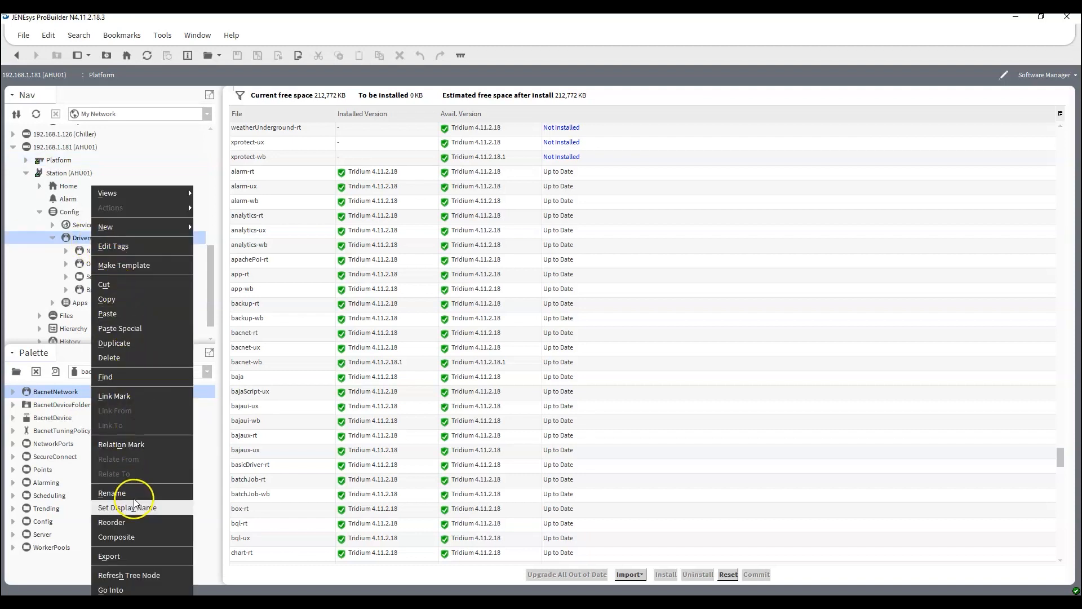
{"action": "left_click", "coordinate": [136, 523]}
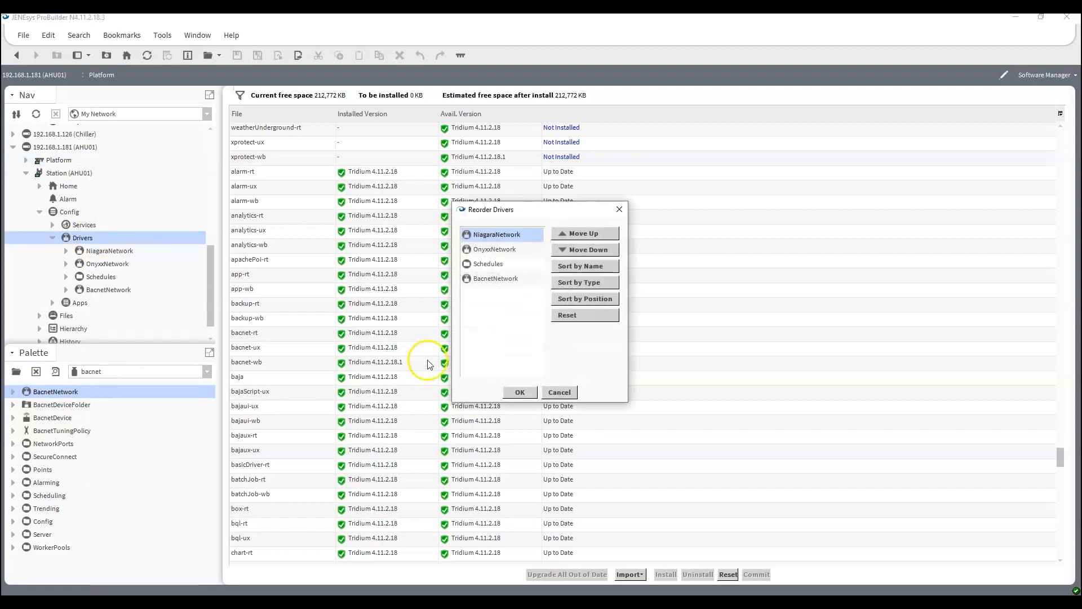
{"action": "left_click", "coordinate": [488, 278]}
{"action": "left_click", "coordinate": [602, 234]}
{"action": "left_click", "coordinate": [602, 234]}
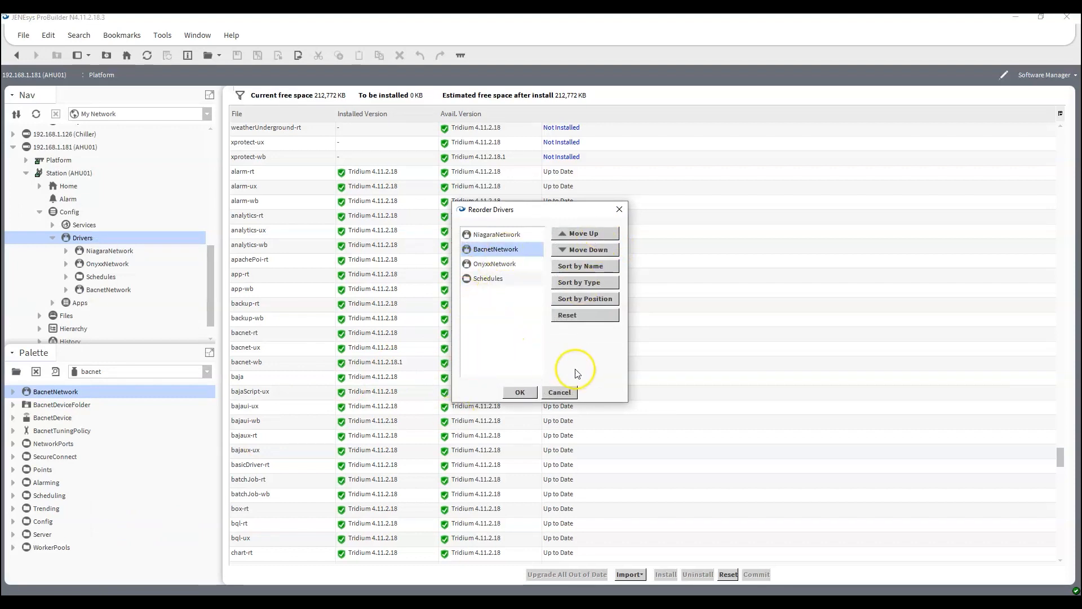
{"action": "left_click", "coordinate": [520, 392]}
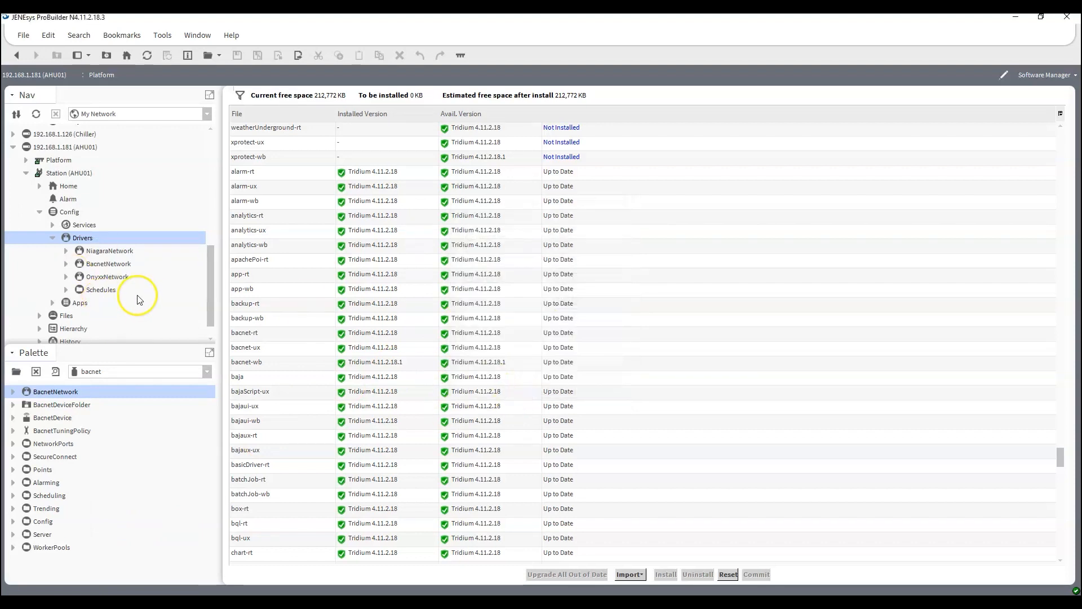
Open the BacnetNetwork's Local Device and save its device object ID as 181000.
{"action": "left_click", "coordinate": [67, 265]}
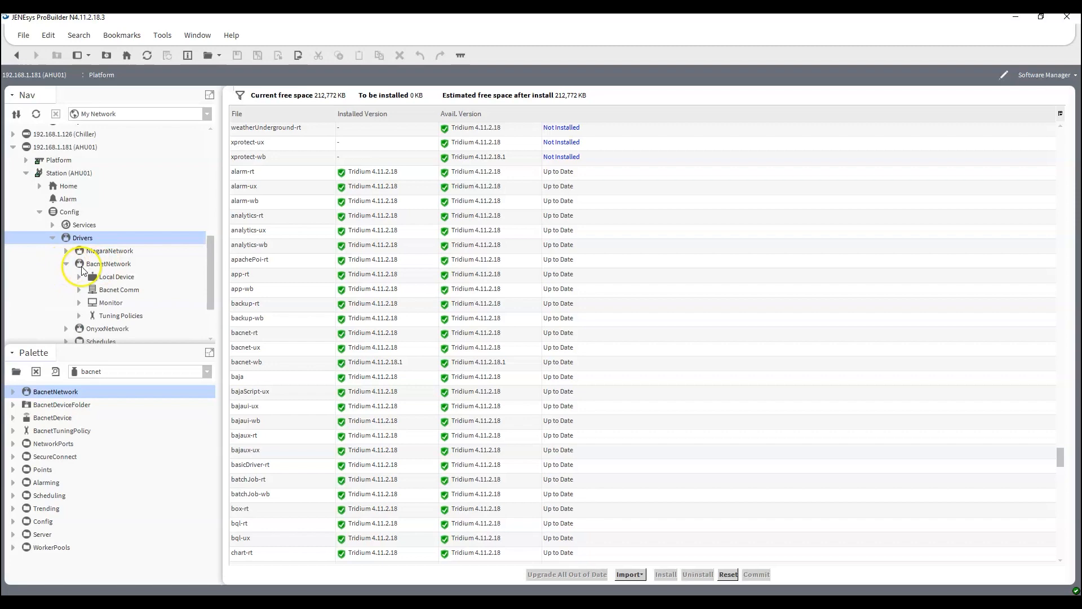
{"action": "double_click", "coordinate": [125, 282]}
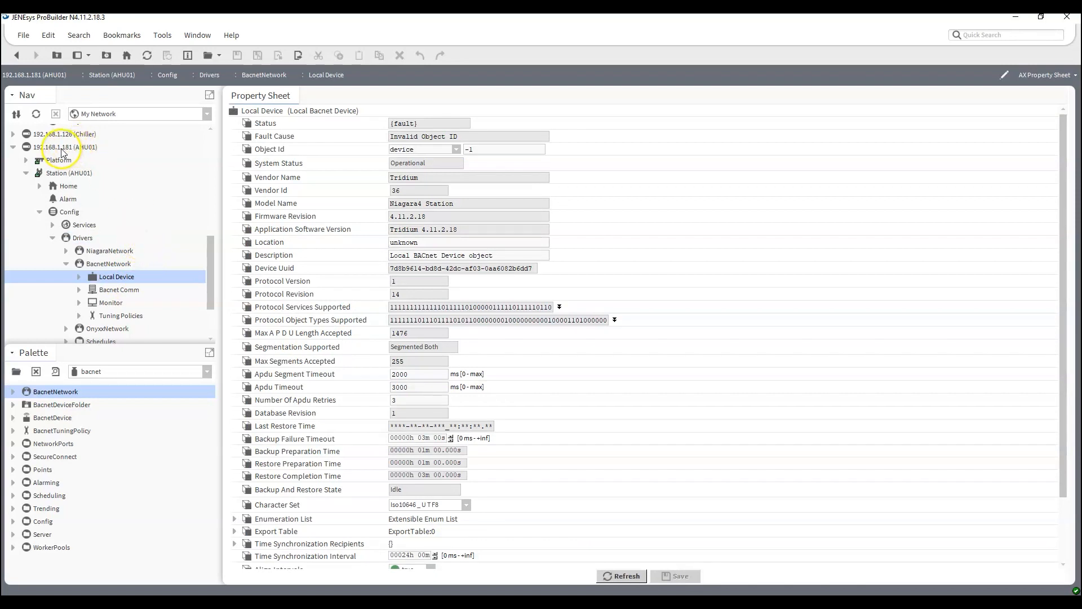
{"action": "type", "text": "1000"}
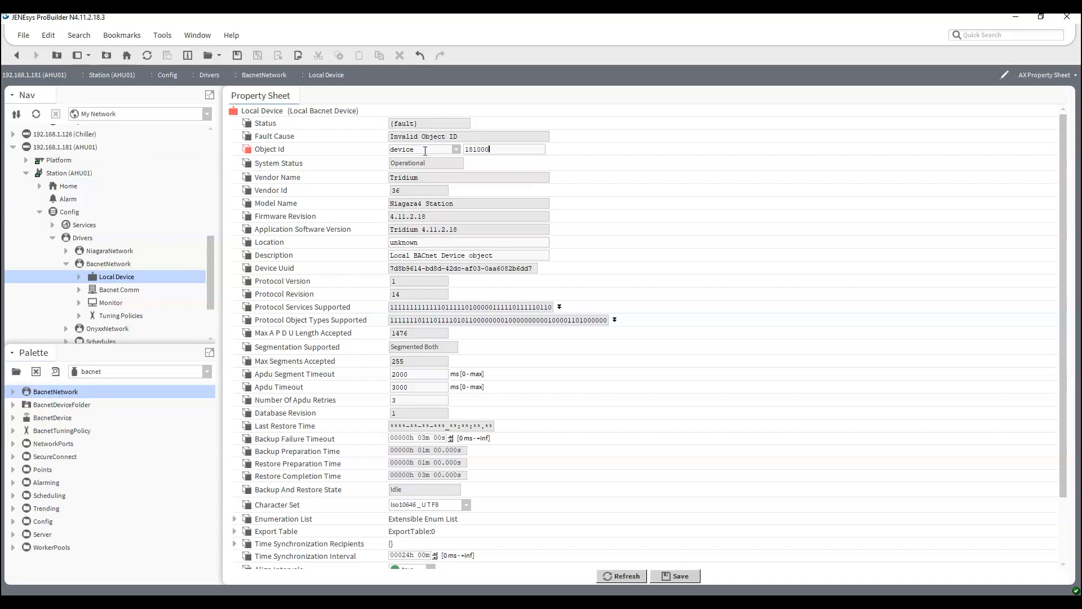
{"action": "left_click", "coordinate": [679, 576]}
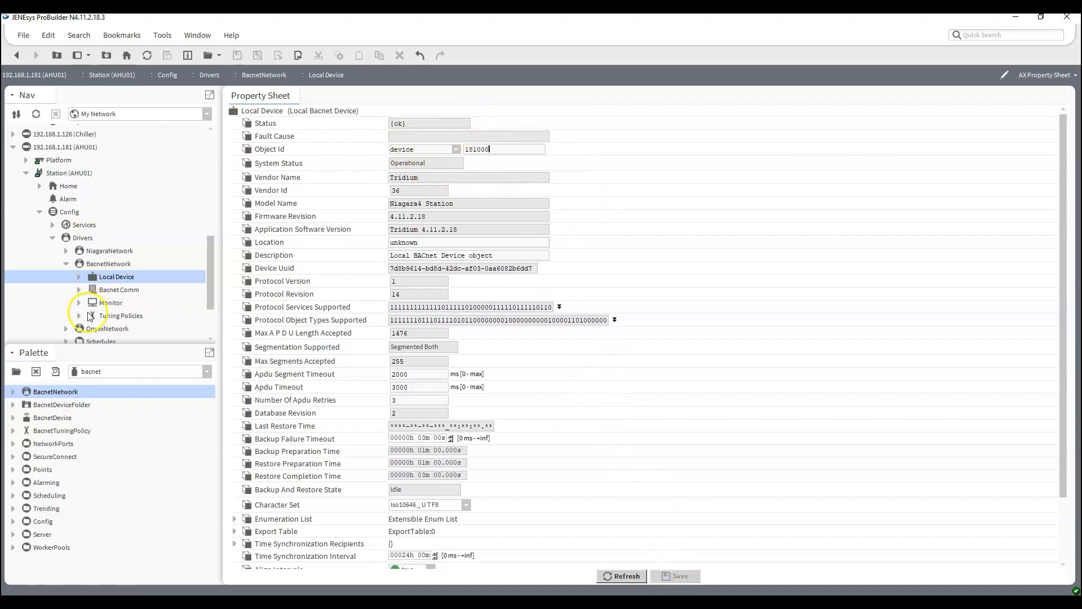
Open the Ip Port under Bacnet Comm's Network and set its network number to 1000.
{"action": "left_click", "coordinate": [80, 290]}
{"action": "scroll", "coordinate": [113, 282], "scroll_direction": "down", "scroll_amount": 3}
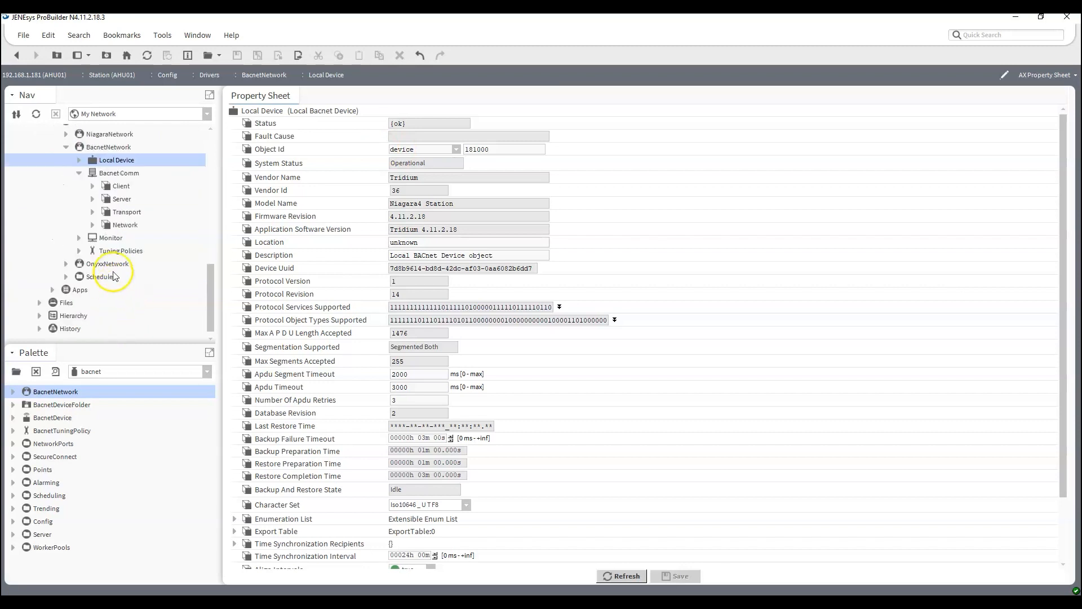
{"action": "left_click", "coordinate": [93, 226]}
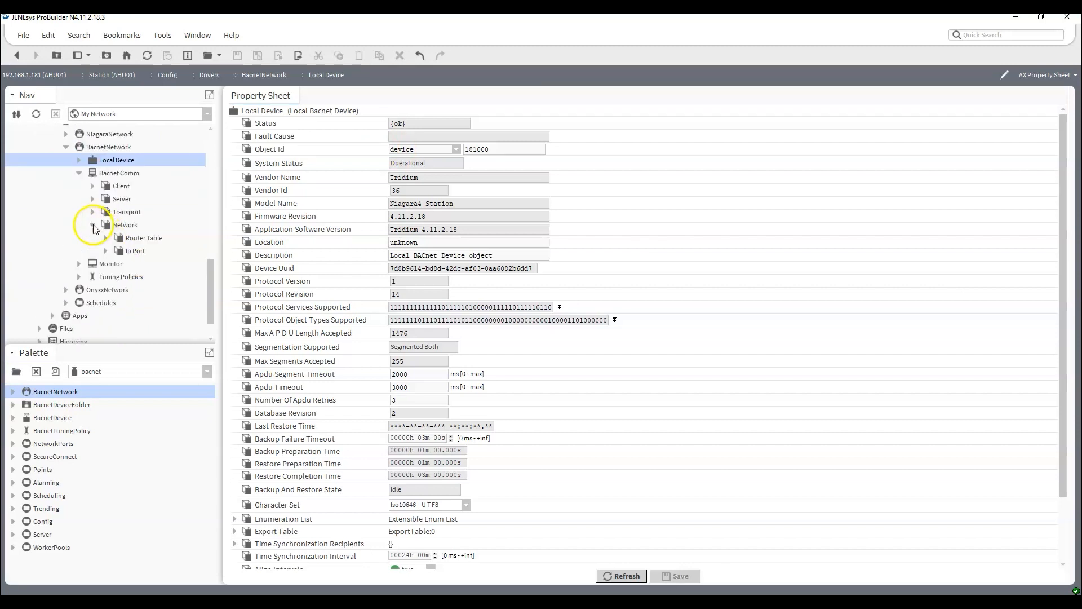
{"action": "double_click", "coordinate": [136, 252]}
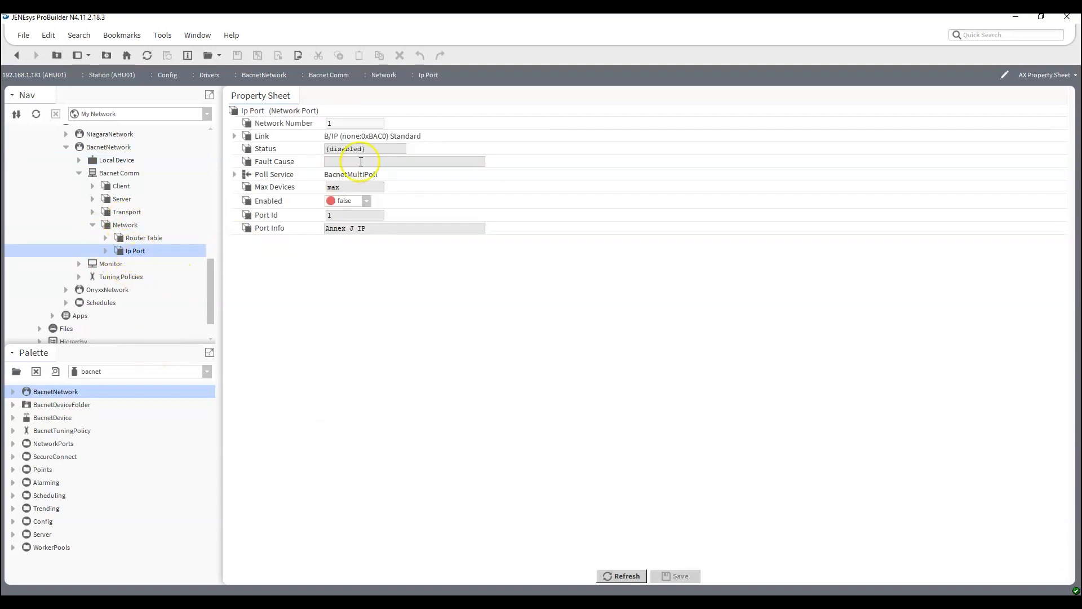
{"action": "type", "text": "000"}
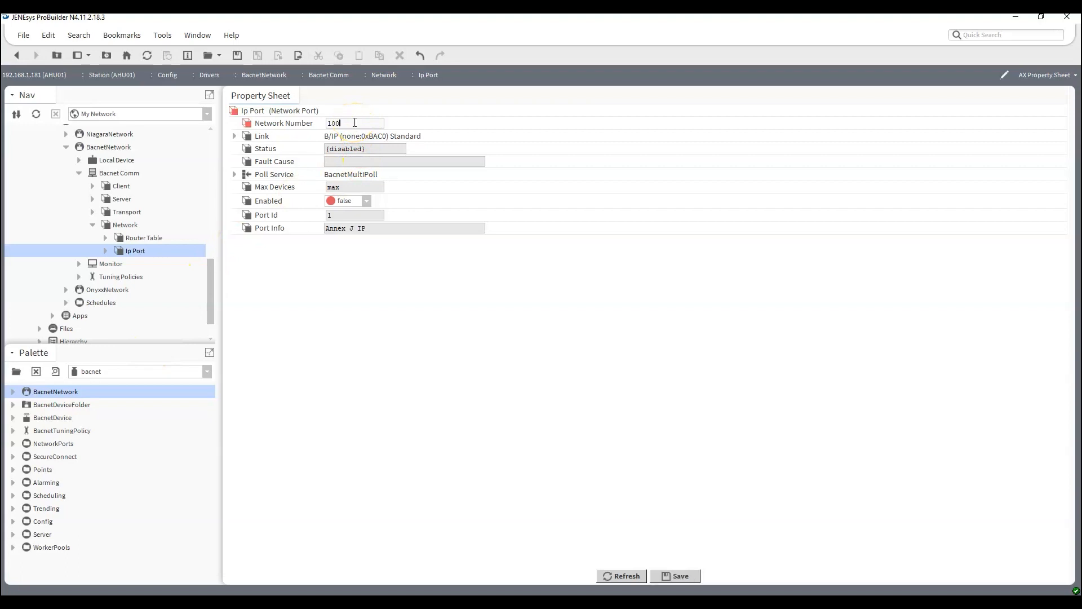
Set the Ip Port's link adapter to eth0, set Enabled to true, and save the port configuration.
{"action": "left_click", "coordinate": [234, 137]}
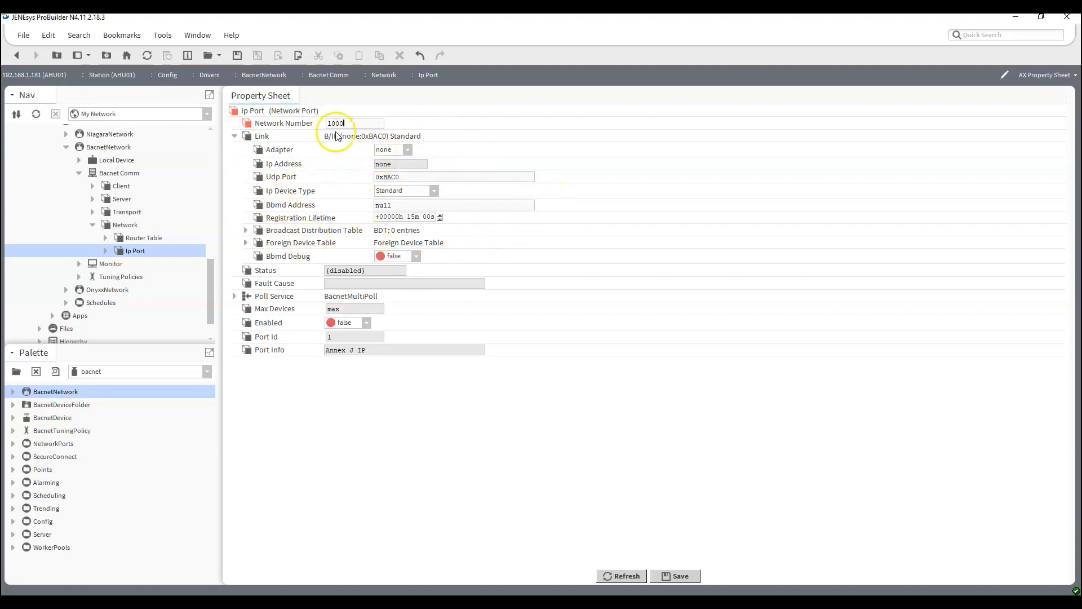
{"action": "left_click", "coordinate": [406, 149]}
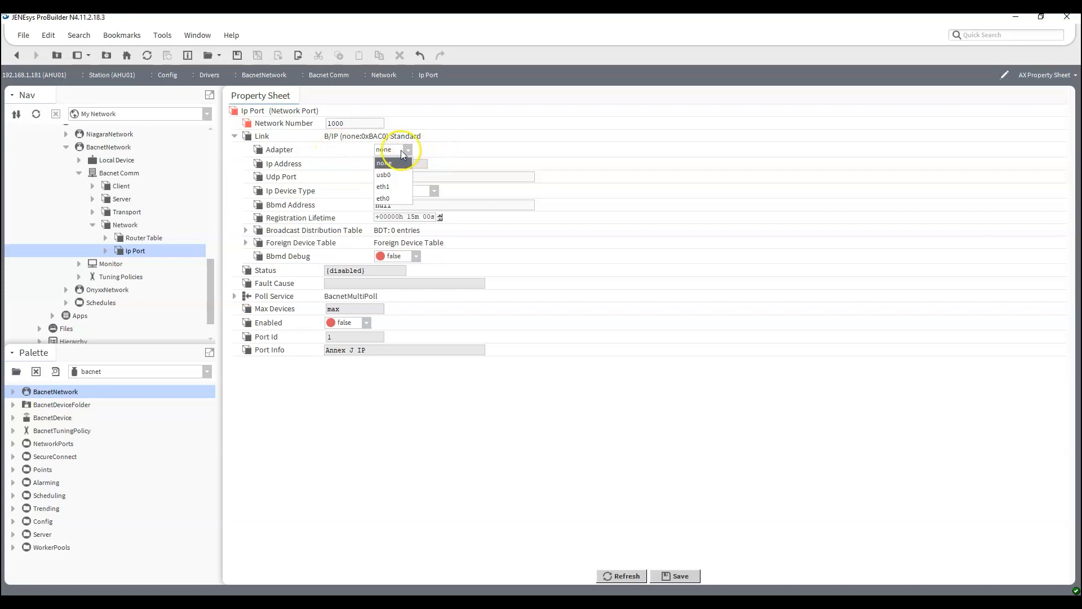
{"action": "left_click", "coordinate": [394, 197]}
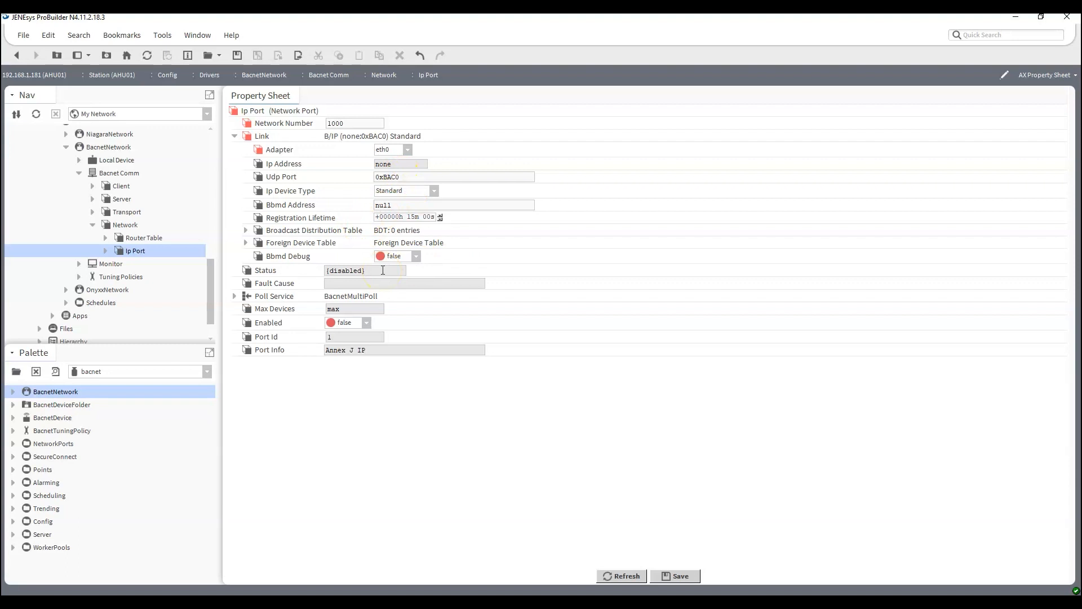
{"action": "left_click", "coordinate": [351, 348]}
{"action": "left_click", "coordinate": [673, 576]}
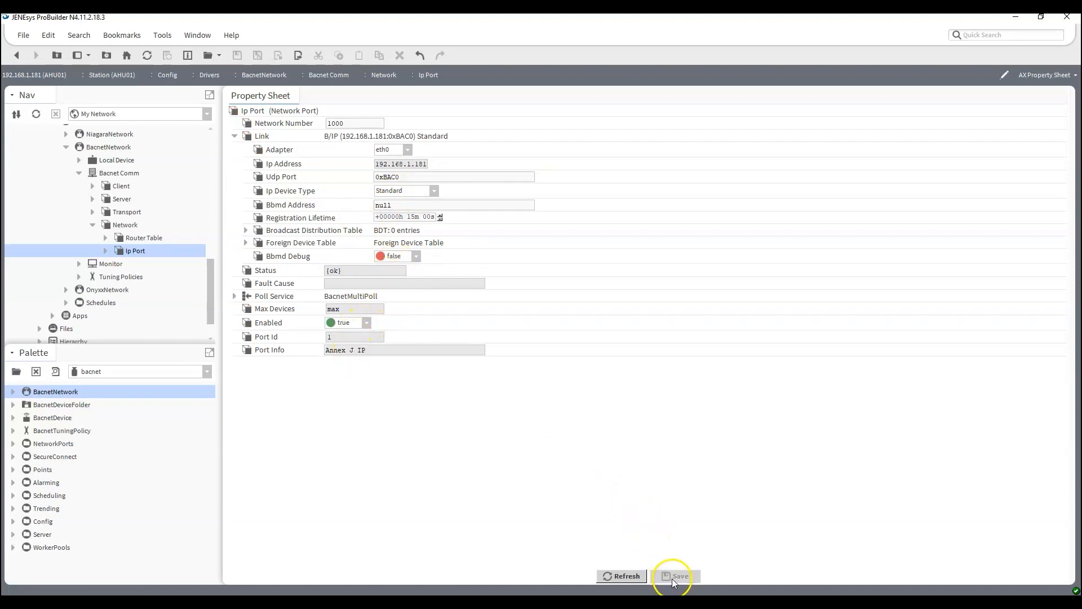
Discover BACnet devices from the BacnetNetwork's device manager on network 1000 with Send Global enabled.
{"action": "double_click", "coordinate": [111, 148]}
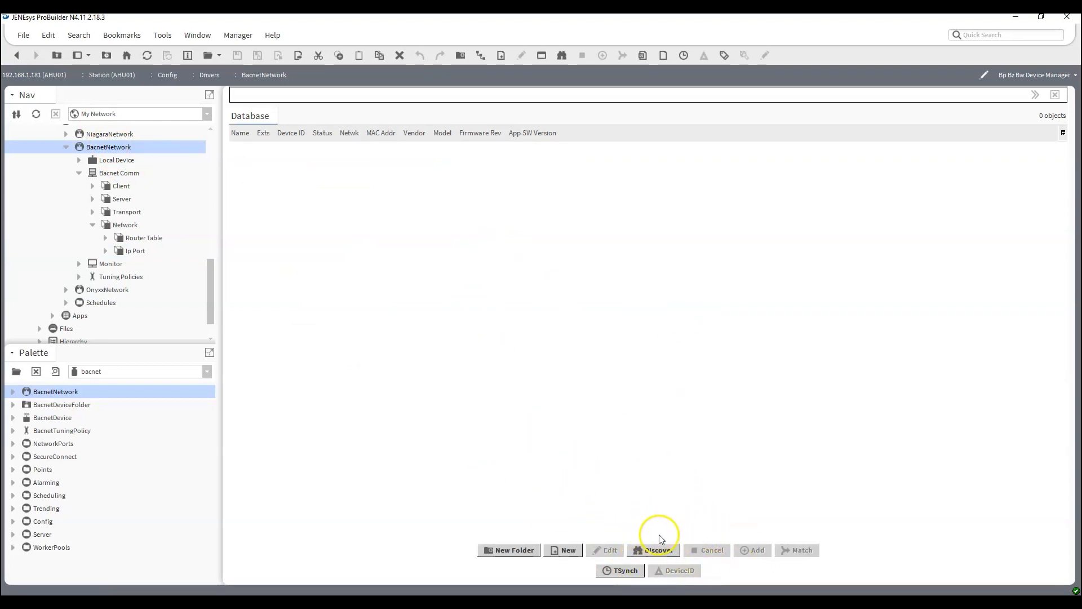
{"action": "left_click", "coordinate": [654, 550]}
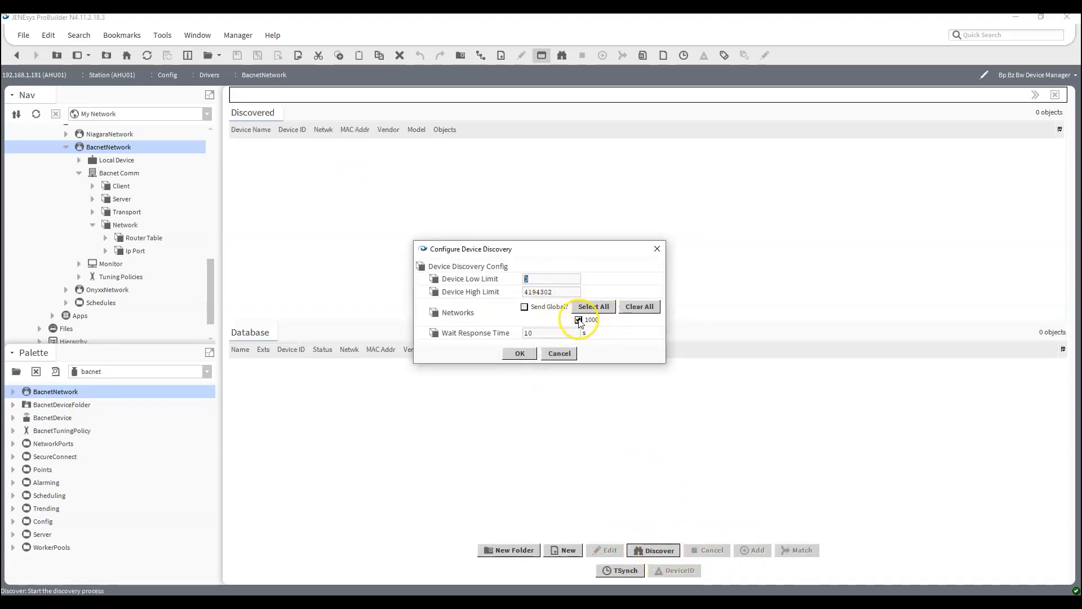
{"action": "left_click", "coordinate": [525, 307]}
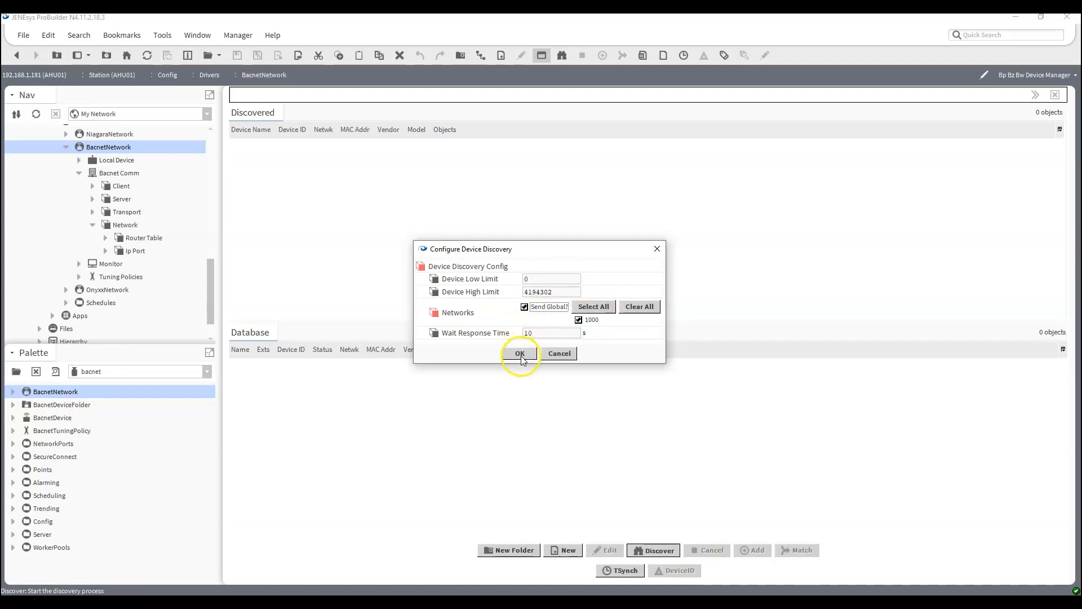
{"action": "left_click", "coordinate": [520, 355]}
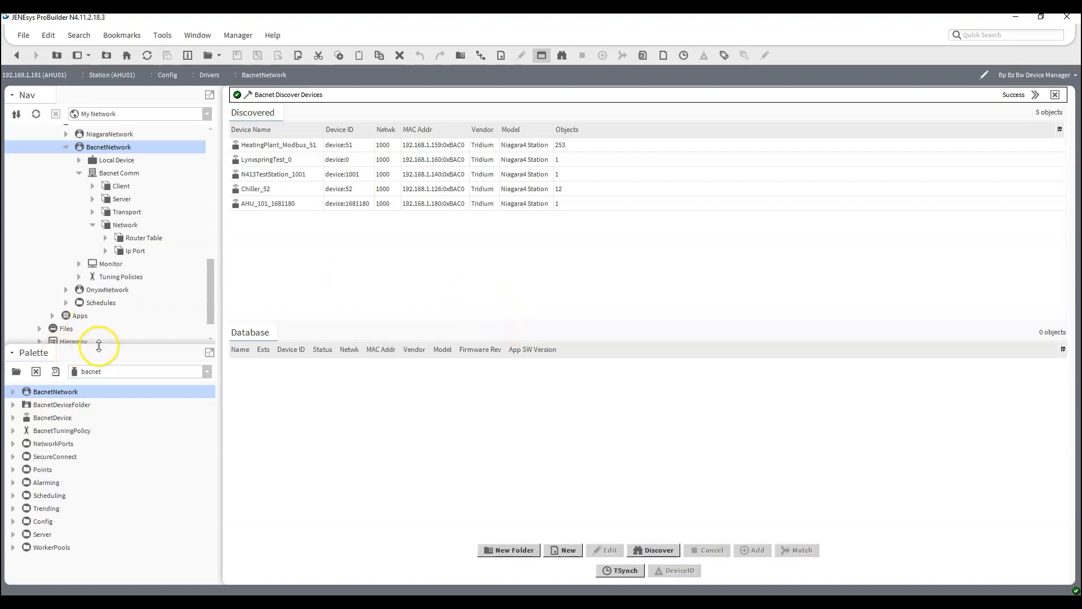
Create a folder in the Local Device's Export Table with object name AHU_01, instance number 181001 and description "AHU BACnet Points Folder".
{"action": "left_click", "coordinate": [92, 225]}
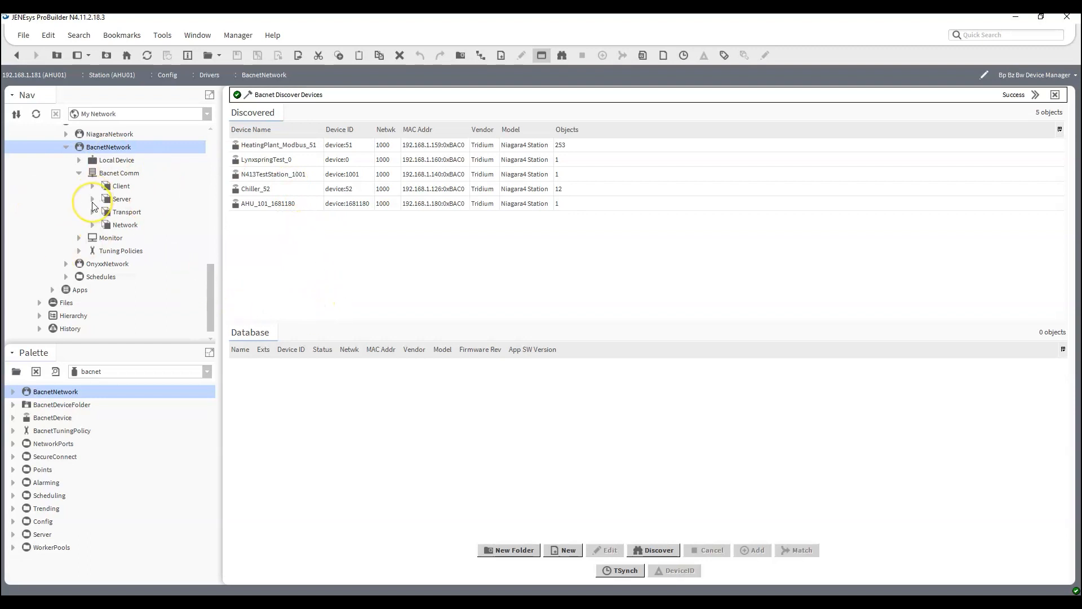
{"action": "left_click", "coordinate": [80, 175]}
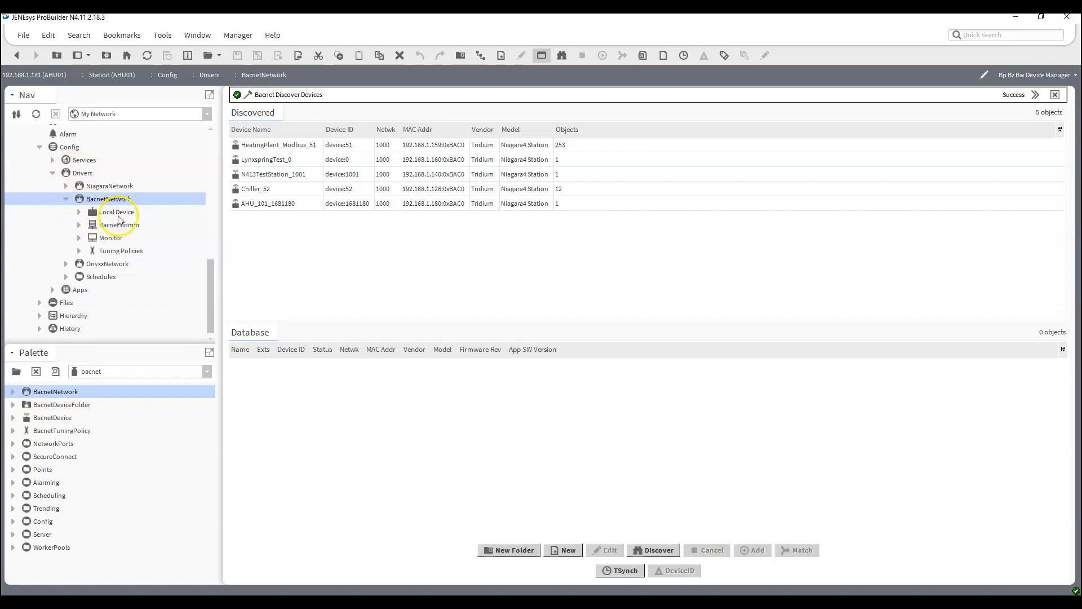
{"action": "left_click", "coordinate": [79, 212]}
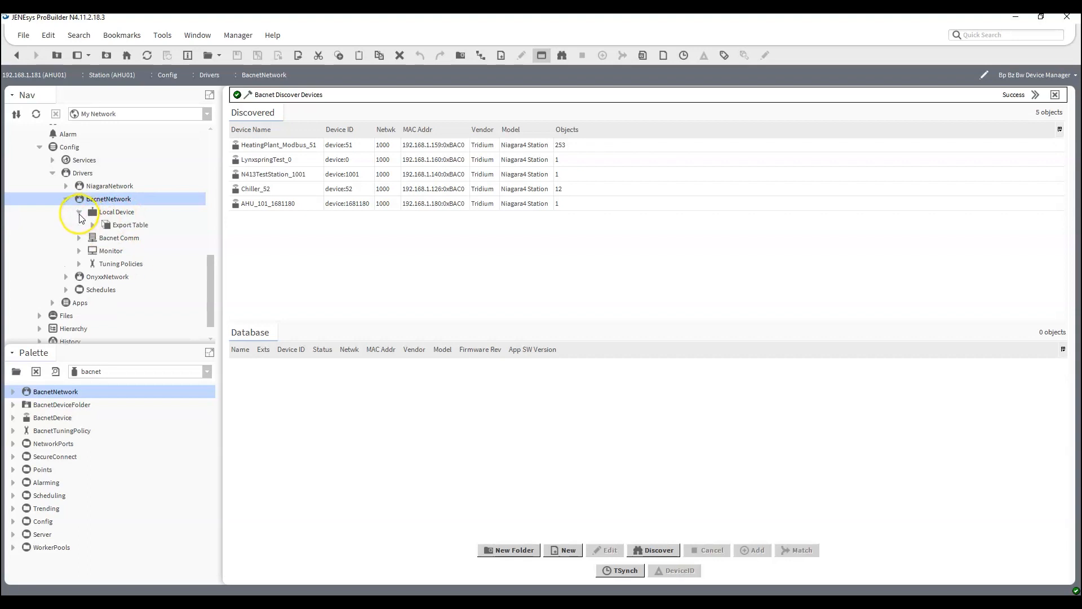
{"action": "double_click", "coordinate": [121, 226]}
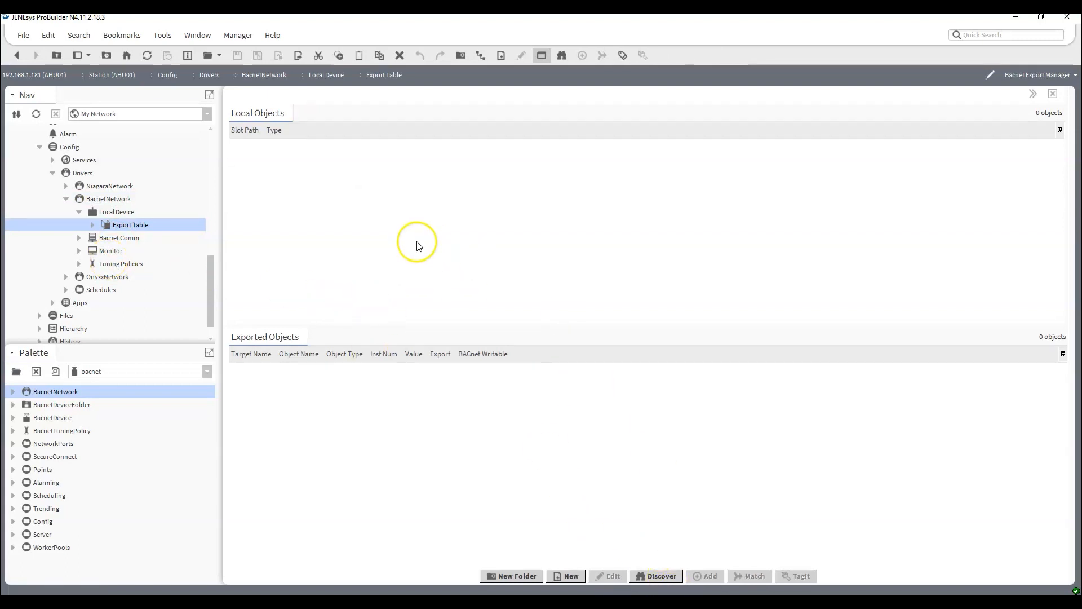
{"action": "left_click", "coordinate": [524, 576]}
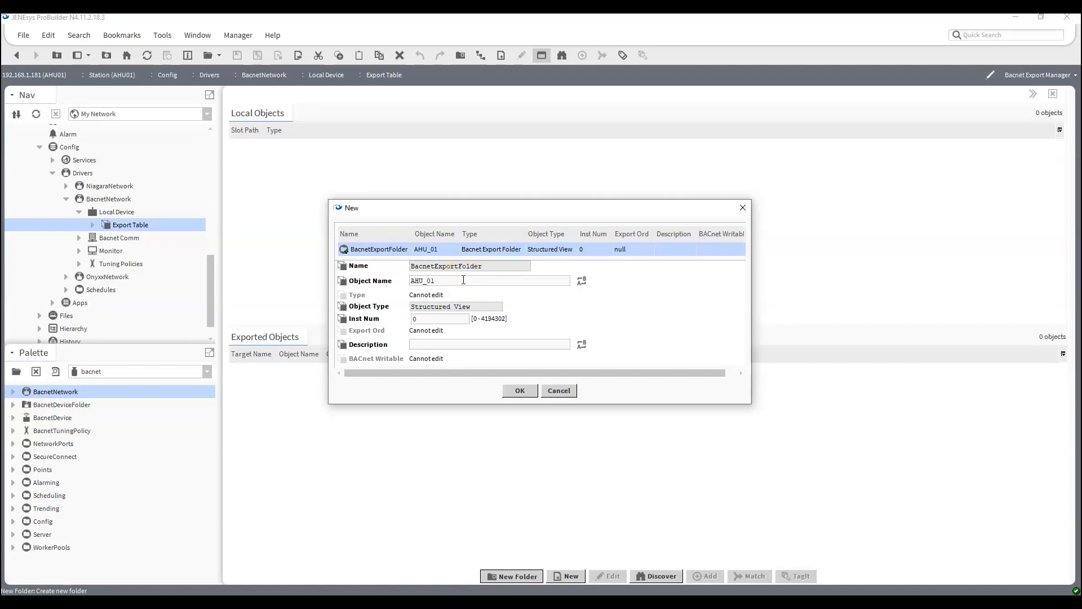
{"action": "left_click_drag", "start_coordinate": [433, 321], "coordinate": [342, 325]}
{"action": "left_click_drag", "start_coordinate": [424, 319], "coordinate": [356, 314]}
{"action": "left_click", "coordinate": [420, 344]}
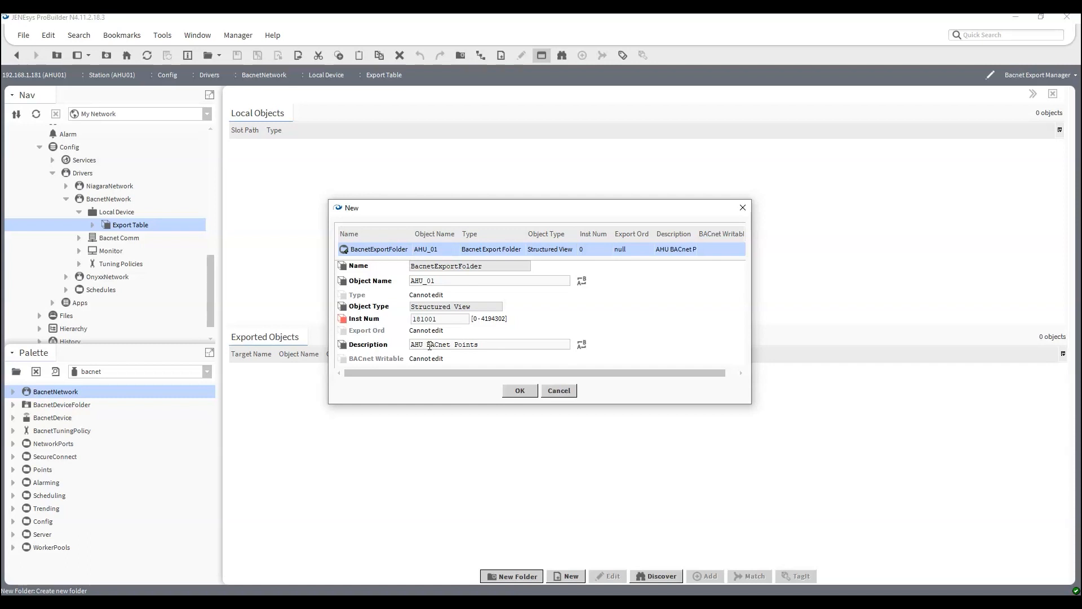
{"action": "left_click", "coordinate": [518, 390]}
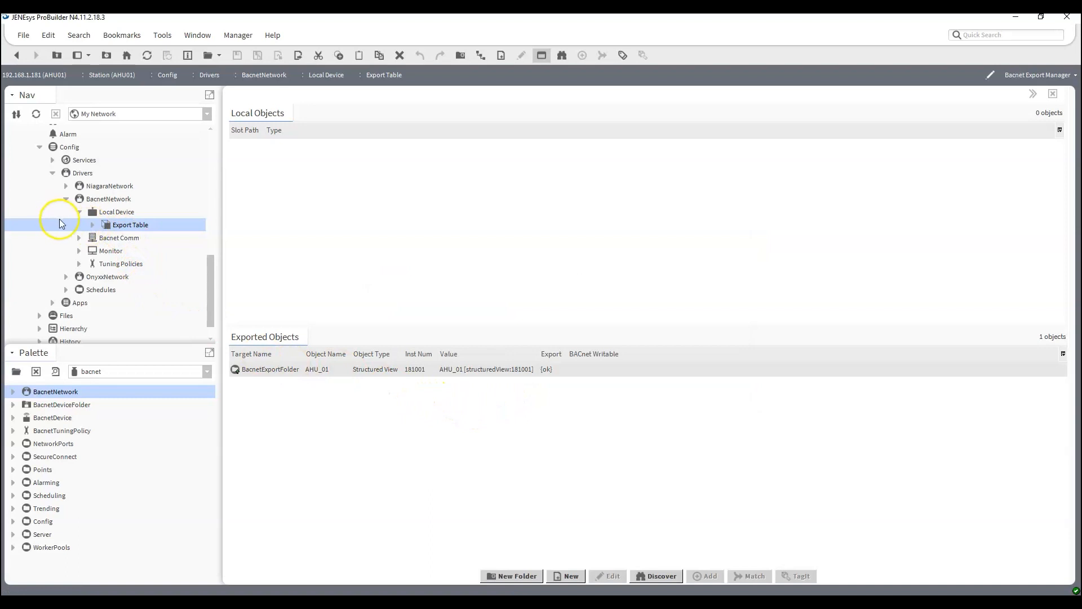
Open BacnetExportFolder and discover Control Point objects in the AHU01 folder under OnyxxNetwork's AHU_01 Points, matching all.
{"action": "left_click", "coordinate": [92, 224]}
{"action": "double_click", "coordinate": [131, 238]}
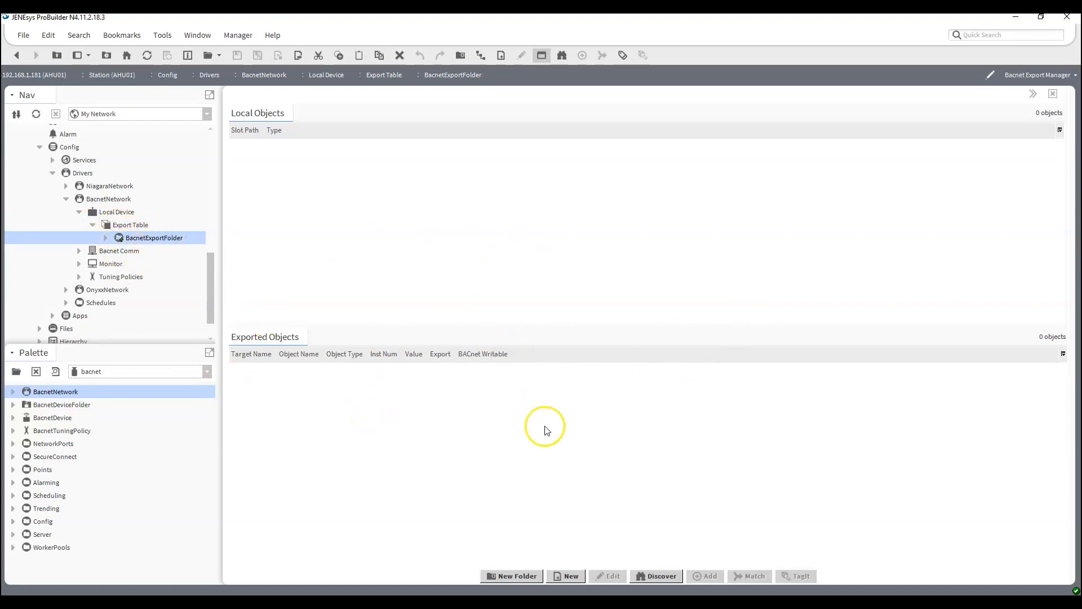
{"action": "left_click", "coordinate": [663, 576]}
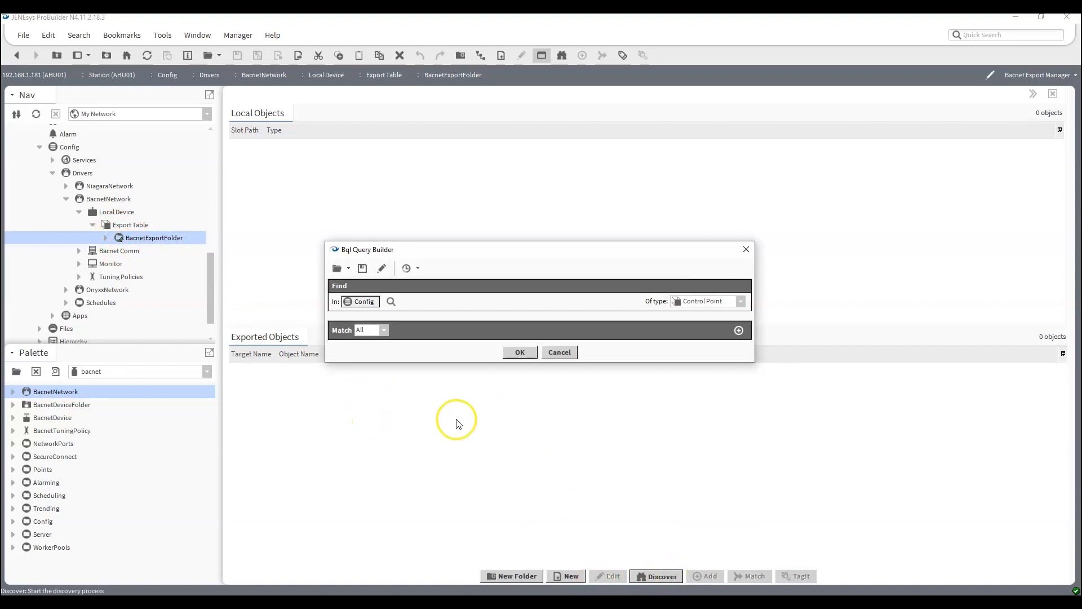
{"action": "left_click", "coordinate": [392, 302]}
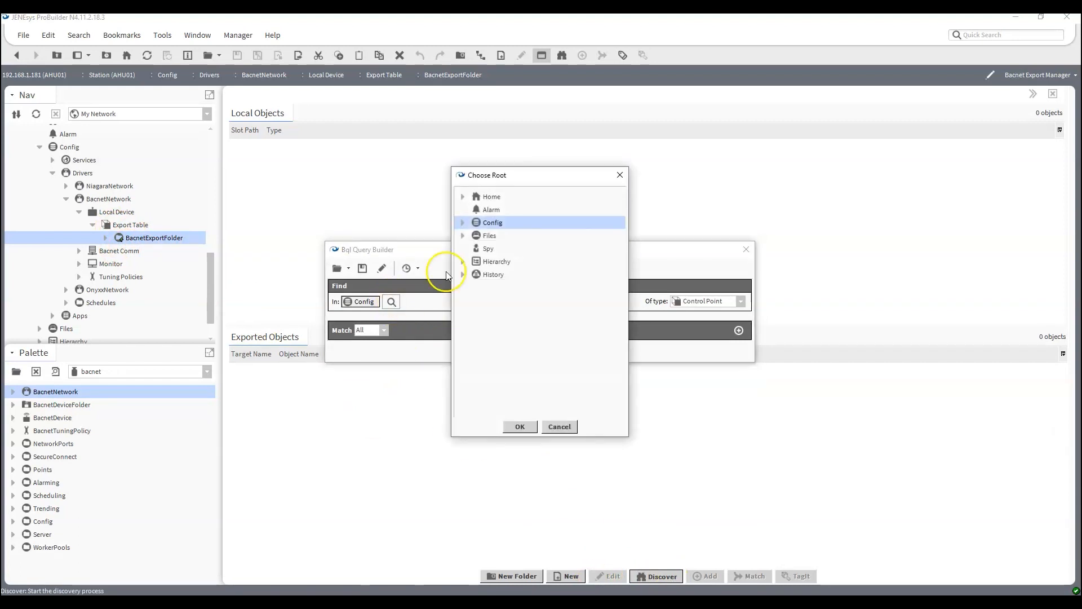
{"action": "left_click", "coordinate": [464, 224]}
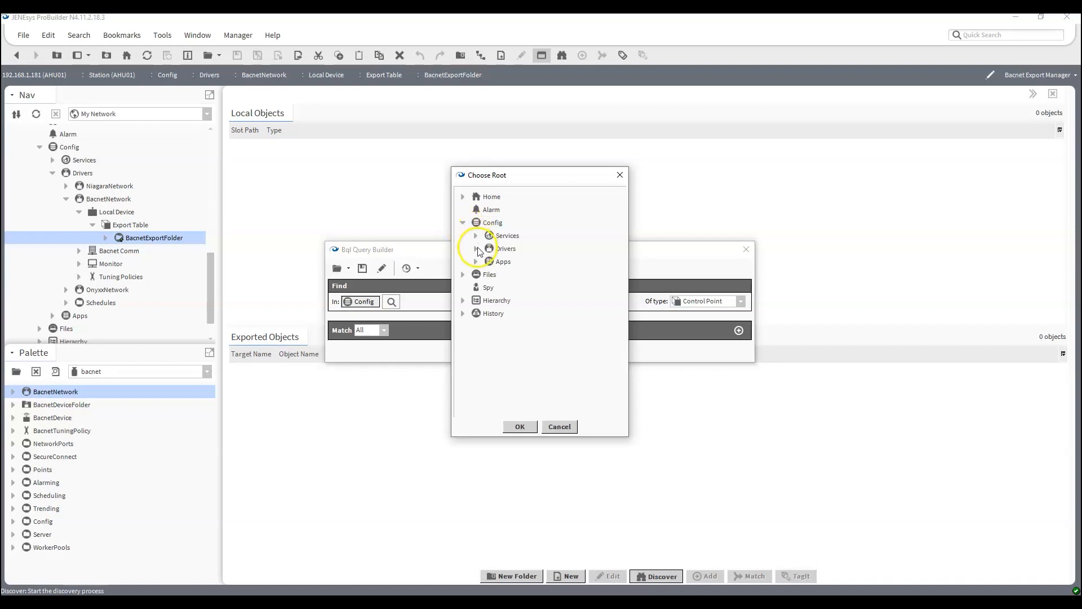
{"action": "left_click", "coordinate": [477, 249]}
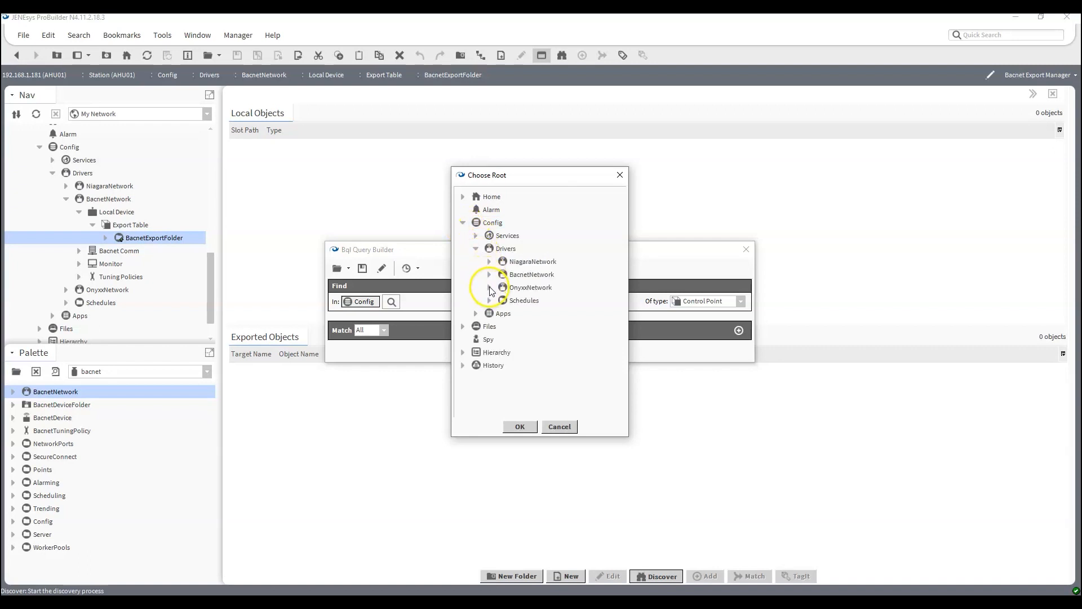
{"action": "left_click", "coordinate": [489, 287]}
{"action": "left_click", "coordinate": [503, 300]}
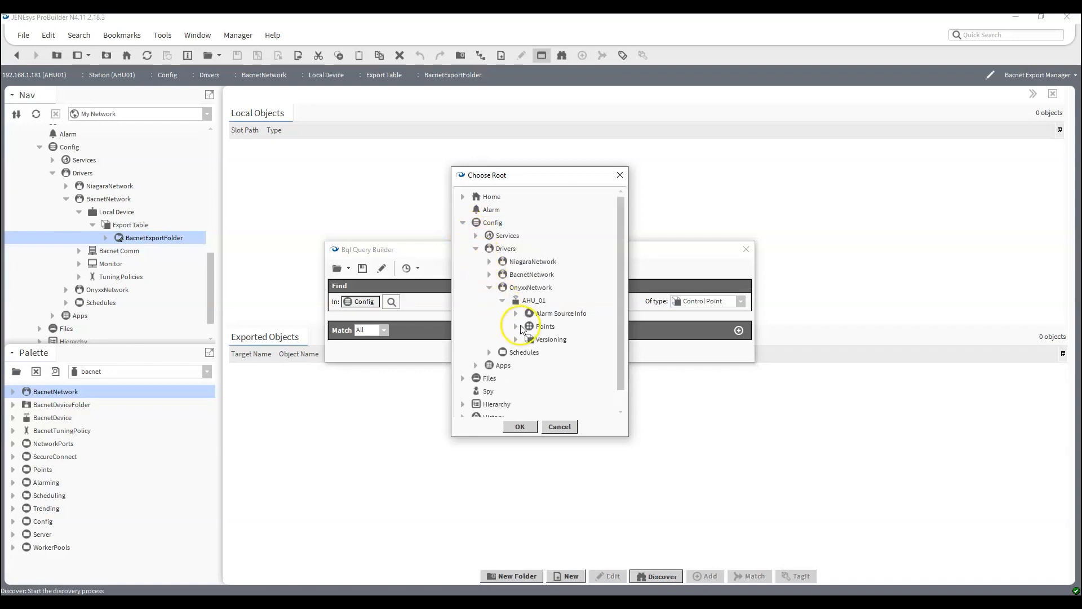
{"action": "left_click", "coordinate": [516, 327]}
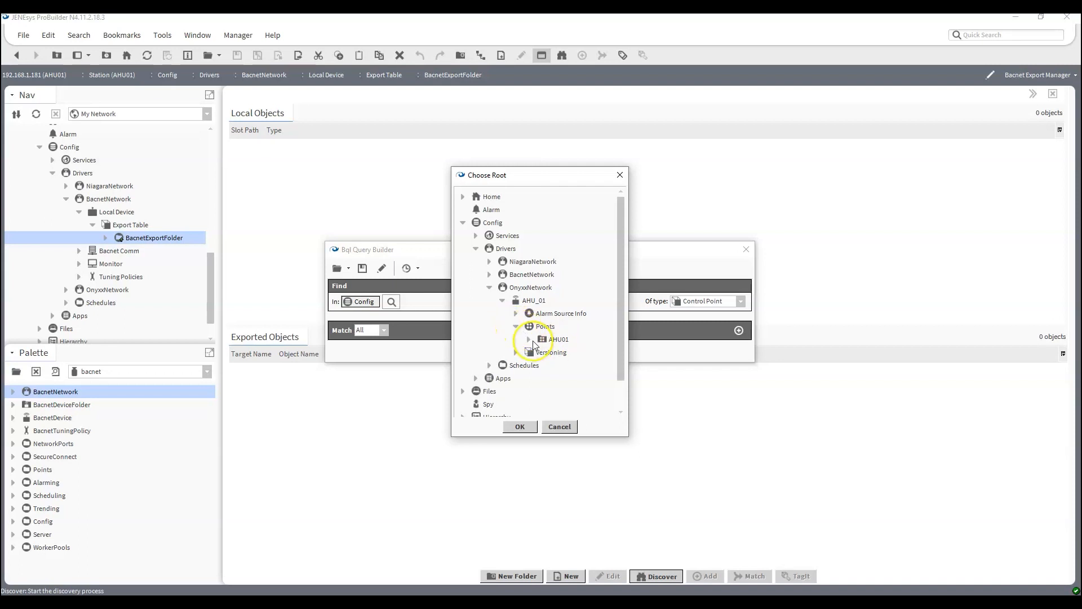
{"action": "left_click", "coordinate": [553, 339]}
{"action": "left_click", "coordinate": [517, 428]}
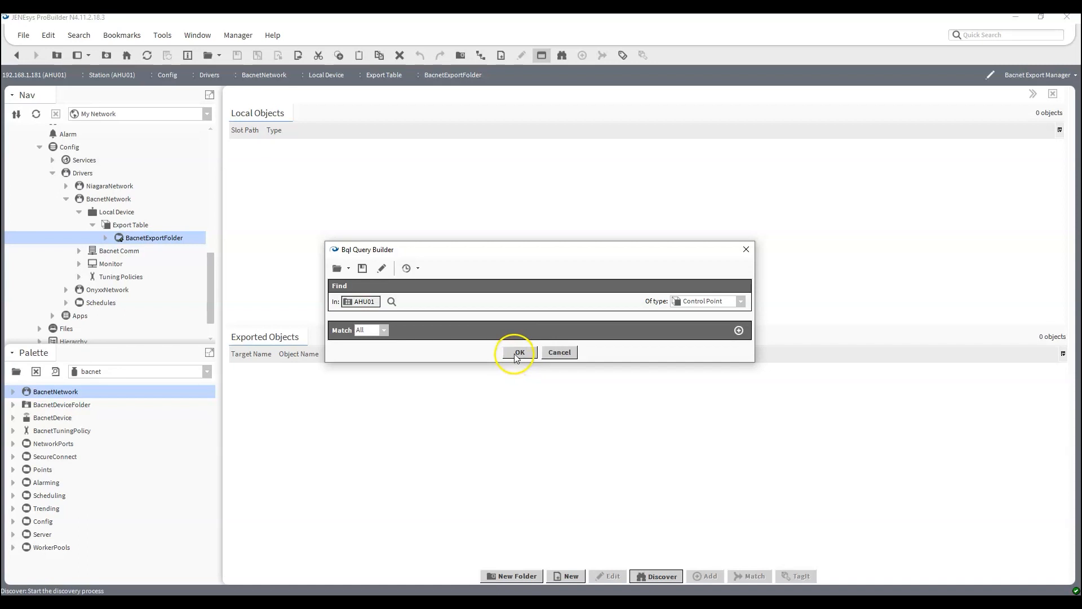
{"action": "left_click", "coordinate": [518, 354]}
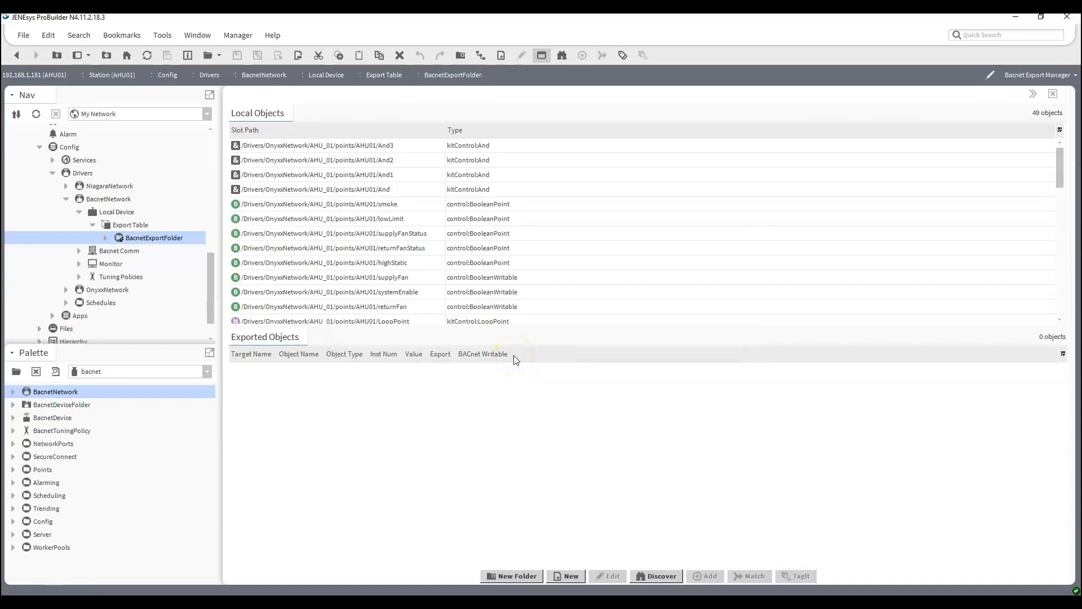
Look through the discovered AHU01 local objects for points to export to BACnet.
{"action": "scroll", "coordinate": [539, 222], "scroll_direction": "down", "scroll_amount": 5}
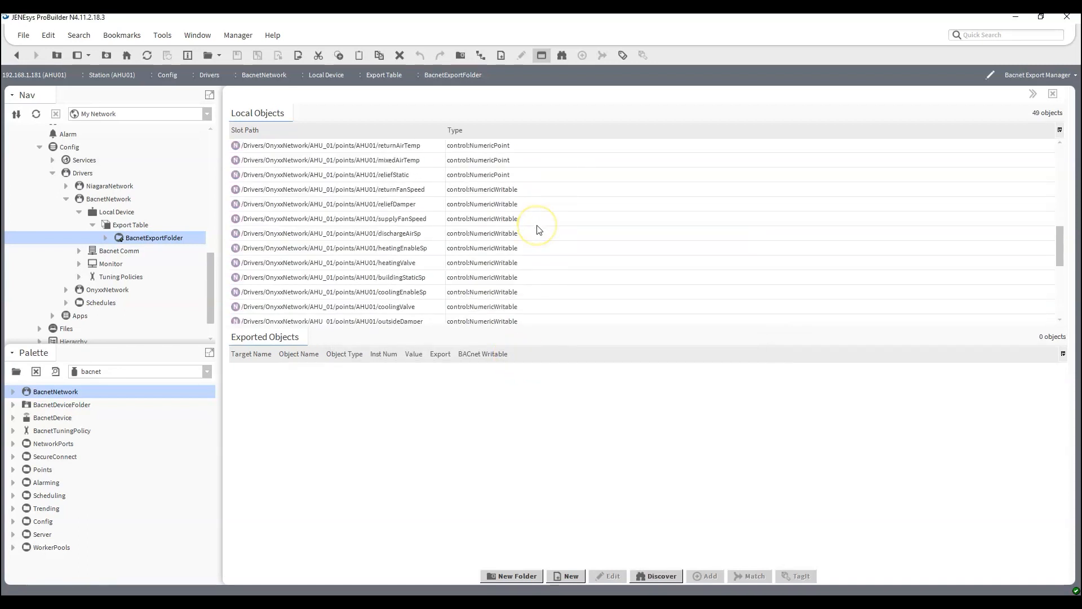
{"action": "scroll", "coordinate": [538, 228], "scroll_direction": "down", "scroll_amount": 5}
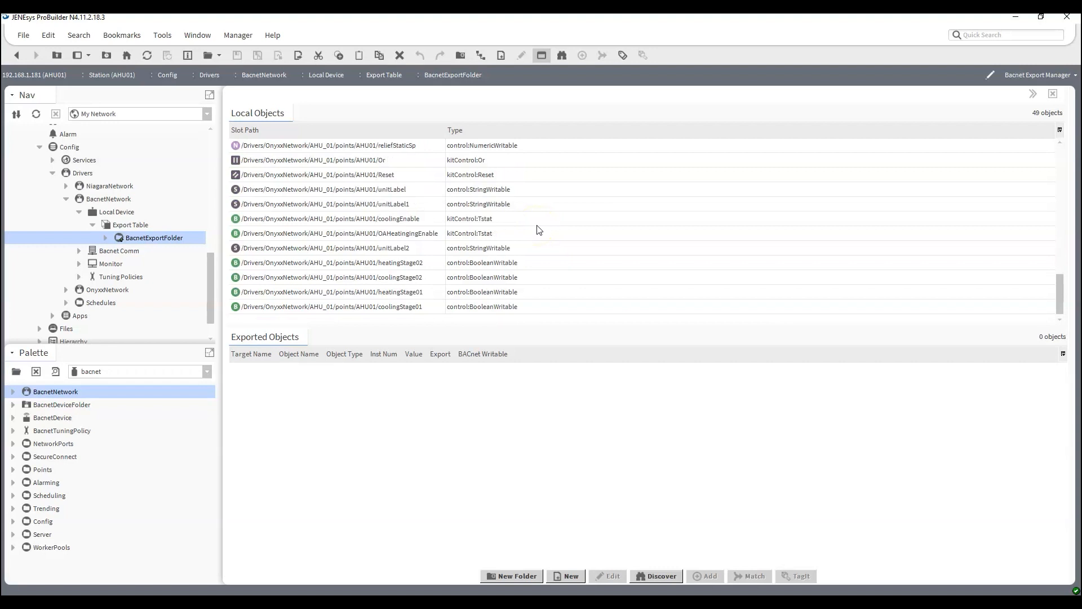
{"action": "scroll", "coordinate": [439, 237], "scroll_direction": "up", "scroll_amount": 10}
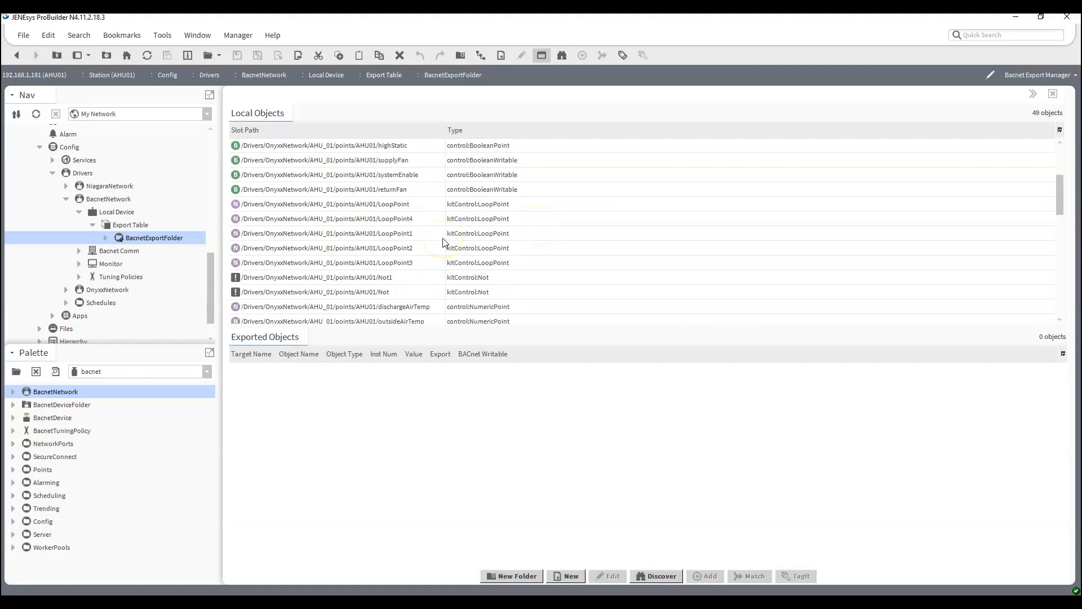
Select the Boolean points from smoke through returnFan and the numeric points from dischargeAirTemp through dischargeAirSp in the discovered local objects.
{"action": "left_click_drag", "start_coordinate": [394, 203], "coordinate": [392, 268]}
{"action": "scroll", "coordinate": [411, 290], "scroll_direction": "down", "scroll_amount": 3}
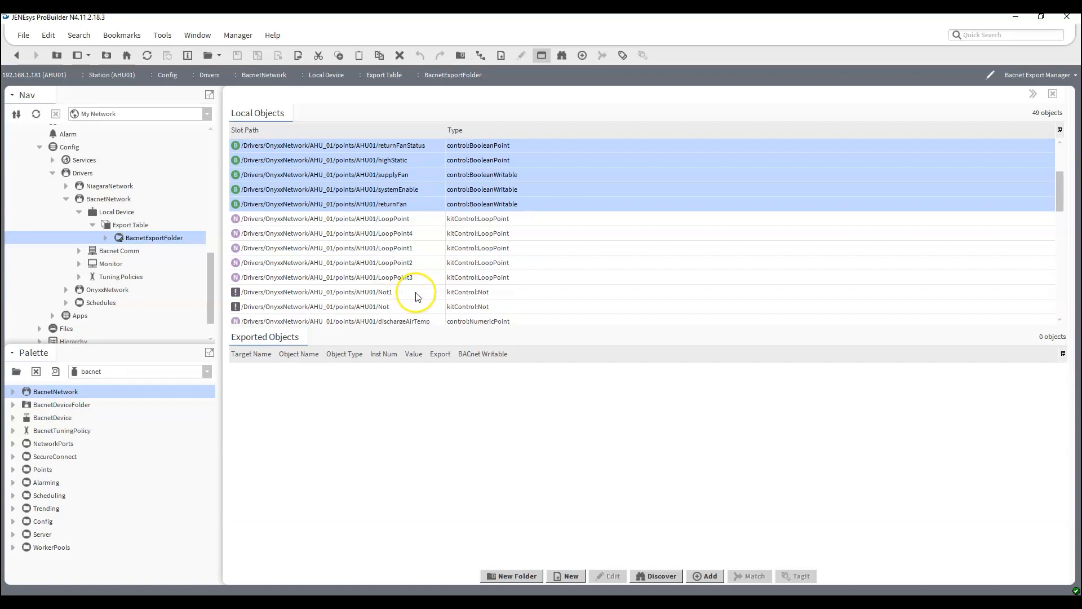
{"action": "left_click", "coordinate": [410, 264]}
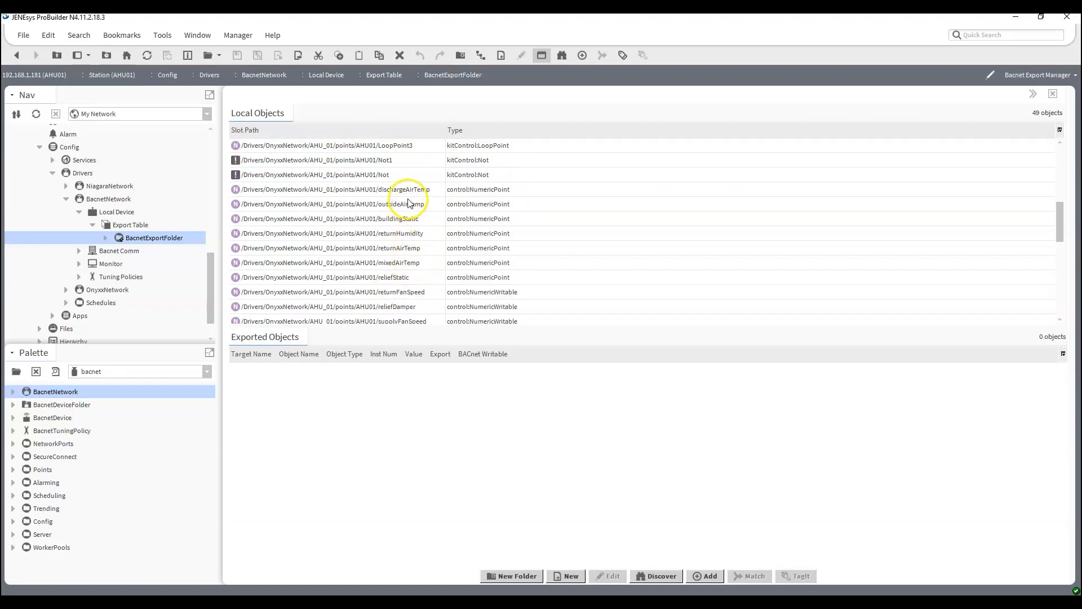
{"action": "scroll", "coordinate": [407, 209], "scroll_direction": "down", "scroll_amount": 2}
{"action": "left_click_drag", "start_coordinate": [409, 207], "coordinate": [424, 283]}
{"action": "scroll", "coordinate": [399, 295], "scroll_direction": "down", "scroll_amount": 2}
{"action": "scroll", "coordinate": [422, 293], "scroll_direction": "down", "scroll_amount": 2}
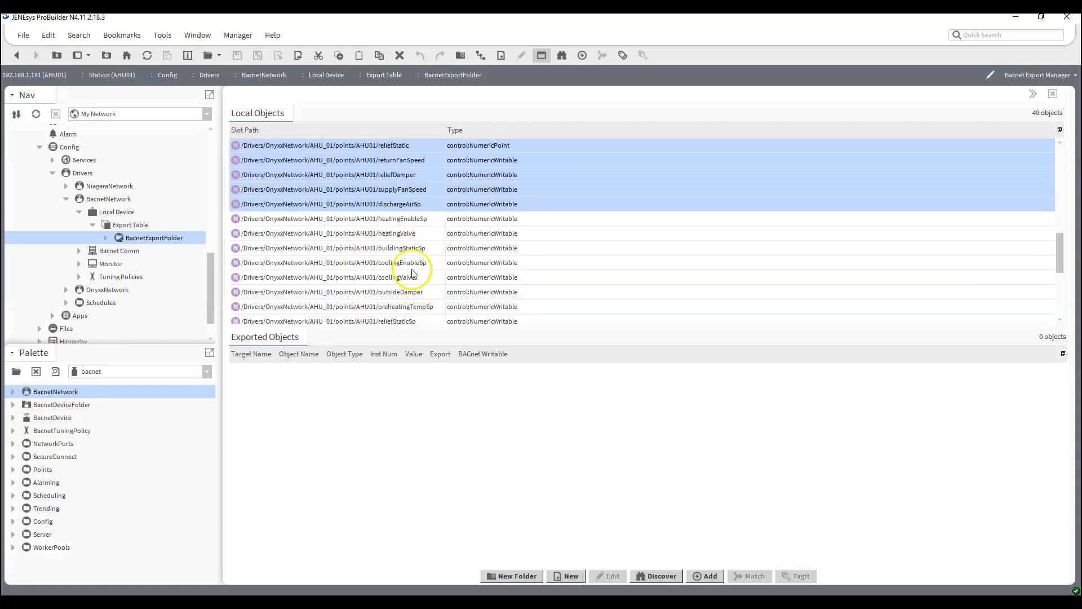
Extend the selection with buildingStaticSp, coolingEnableSp, coolingValve, outsideDamper, reliefStaticSp and coolingEnable, leaving heatingValve out.
{"action": "left_click", "coordinate": [411, 234], "text": "ctrl"}
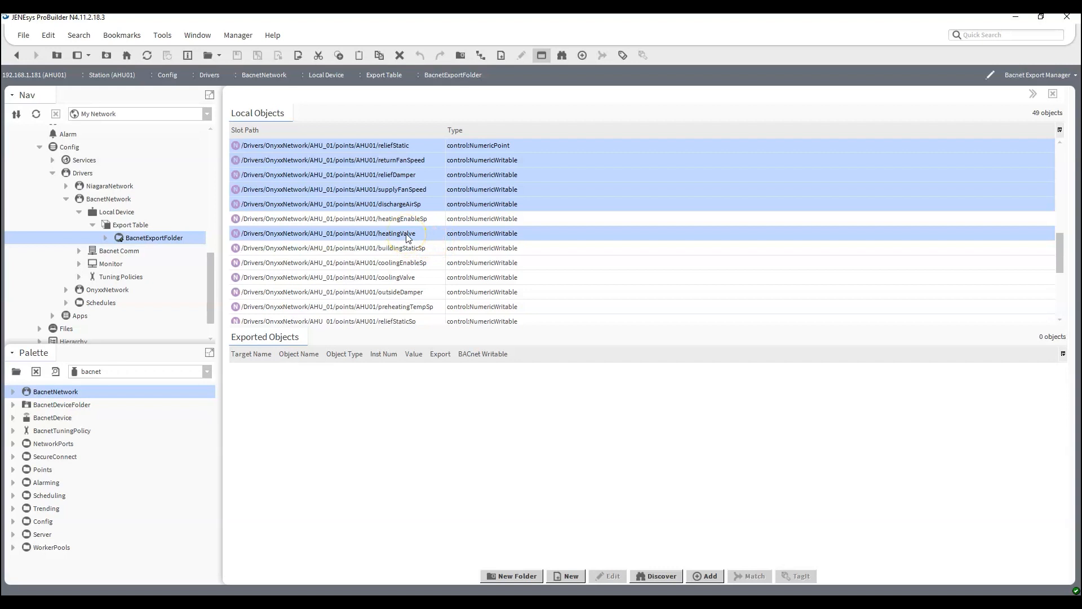
{"action": "left_click", "coordinate": [409, 237], "text": "ctrl"}
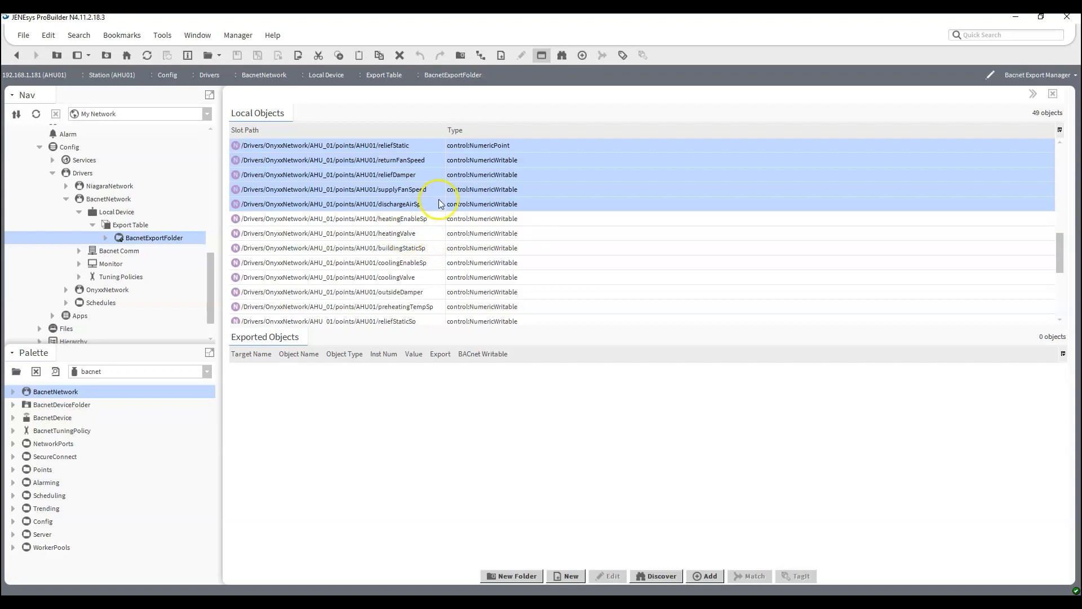
{"action": "left_click", "coordinate": [408, 279], "text": "ctrl"}
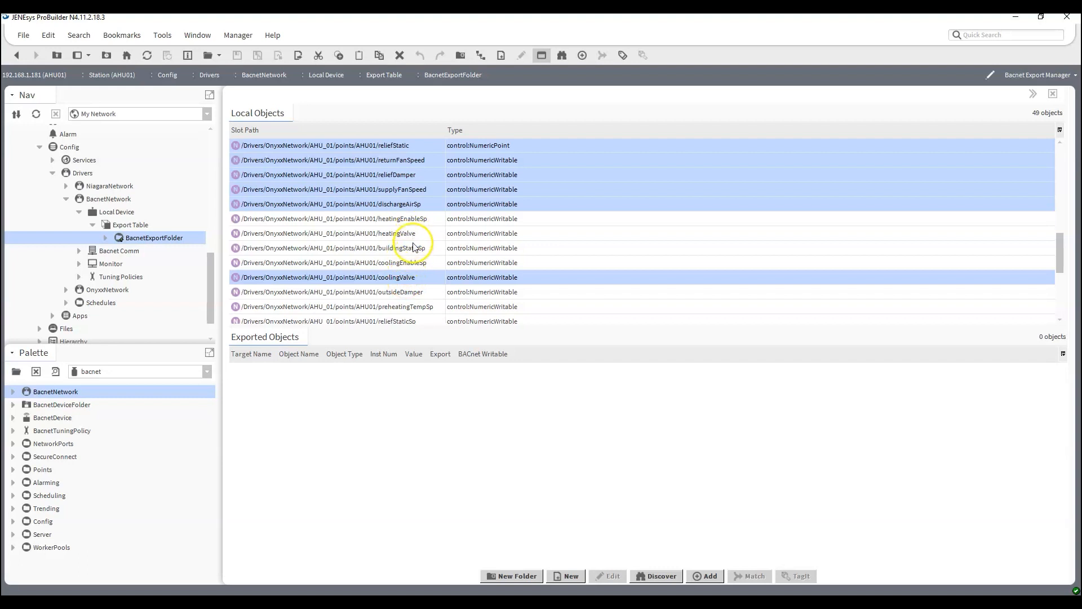
{"action": "left_click", "coordinate": [407, 249], "text": "ctrl"}
{"action": "left_click", "coordinate": [413, 263], "text": "ctrl"}
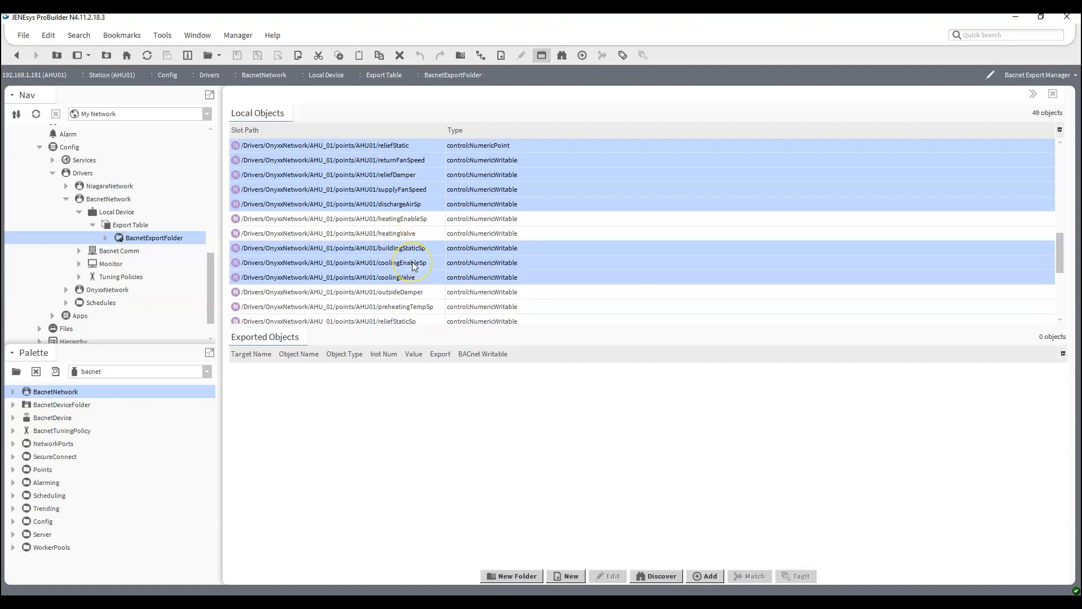
{"action": "scroll", "coordinate": [413, 265], "scroll_direction": "down", "scroll_amount": 2}
{"action": "left_click", "coordinate": [410, 221], "text": "ctrl"}
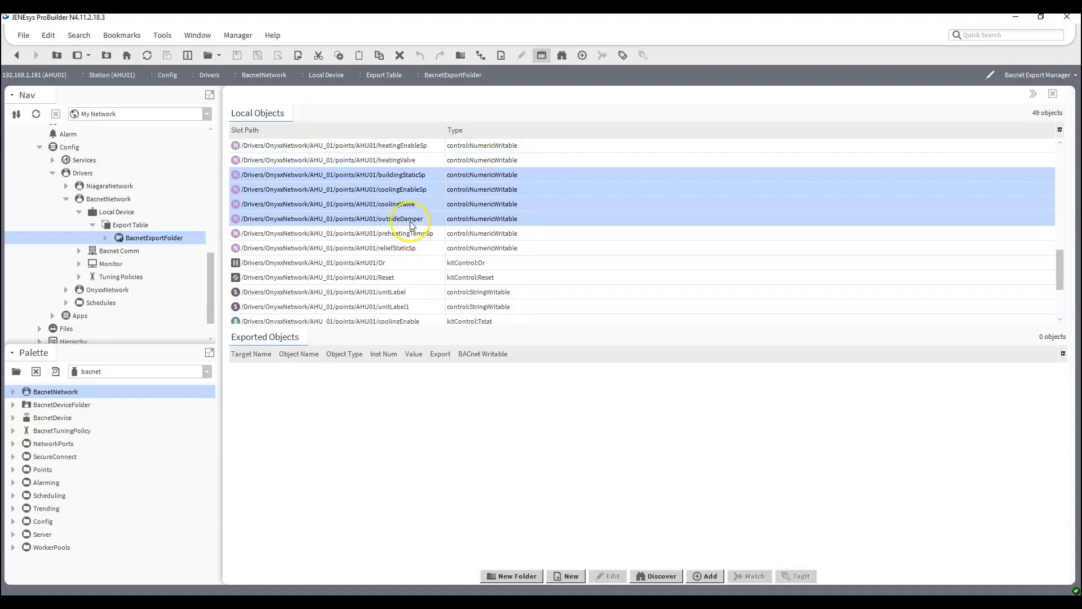
{"action": "left_click", "coordinate": [412, 251], "text": "ctrl"}
{"action": "scroll", "coordinate": [415, 256], "scroll_direction": "down", "scroll_amount": 3}
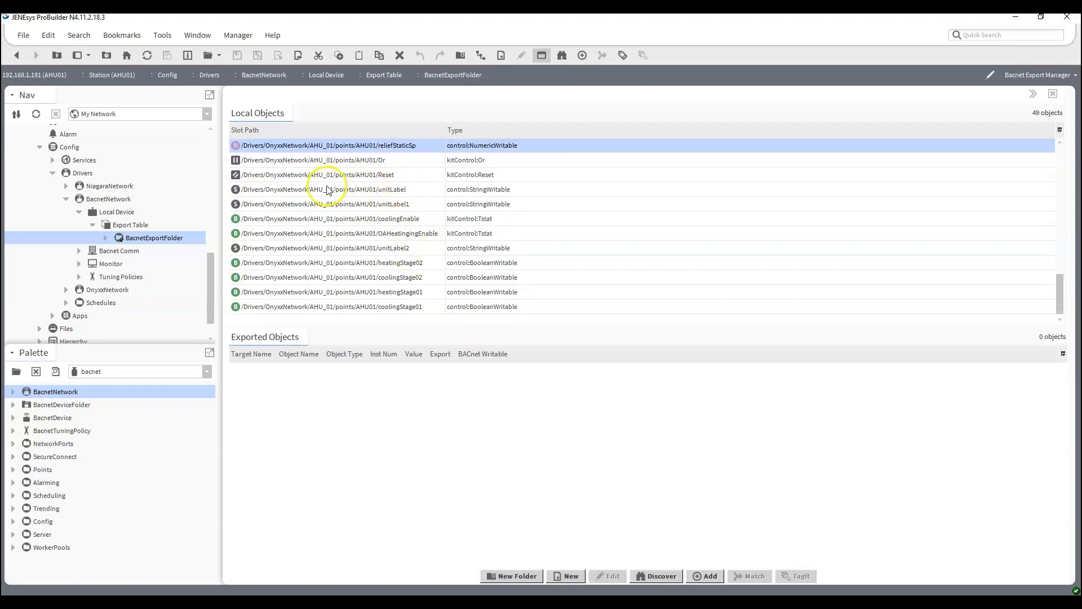
{"action": "left_click", "coordinate": [415, 220], "text": "ctrl"}
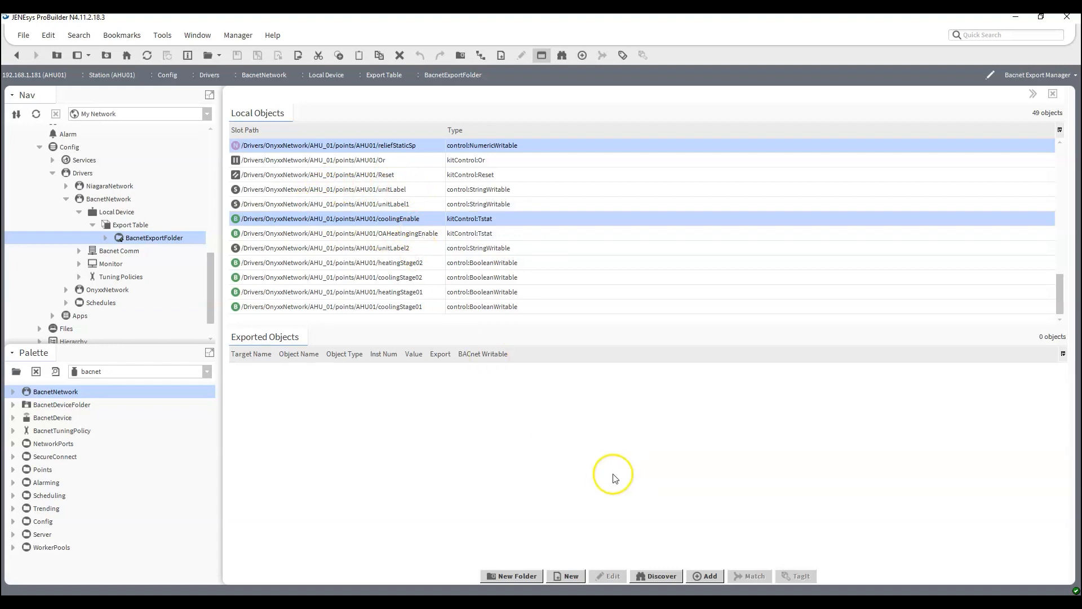
Start adding the selected AHU01 points to the export folder and widen the Add dialog to show all columns.
{"action": "scroll", "coordinate": [495, 252], "scroll_direction": "up", "scroll_amount": 13}
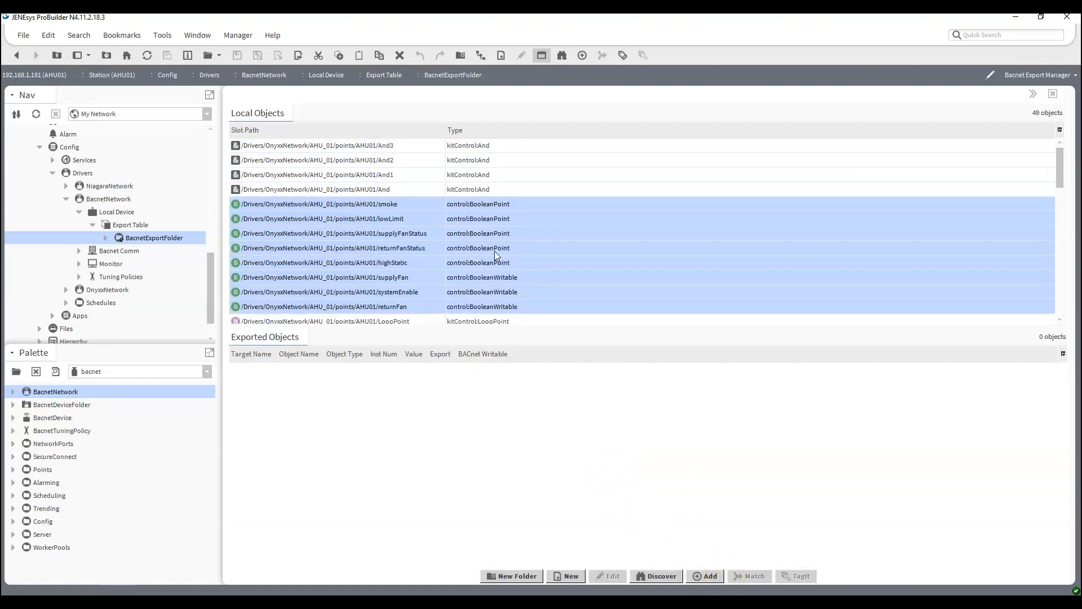
{"action": "left_click", "coordinate": [703, 583]}
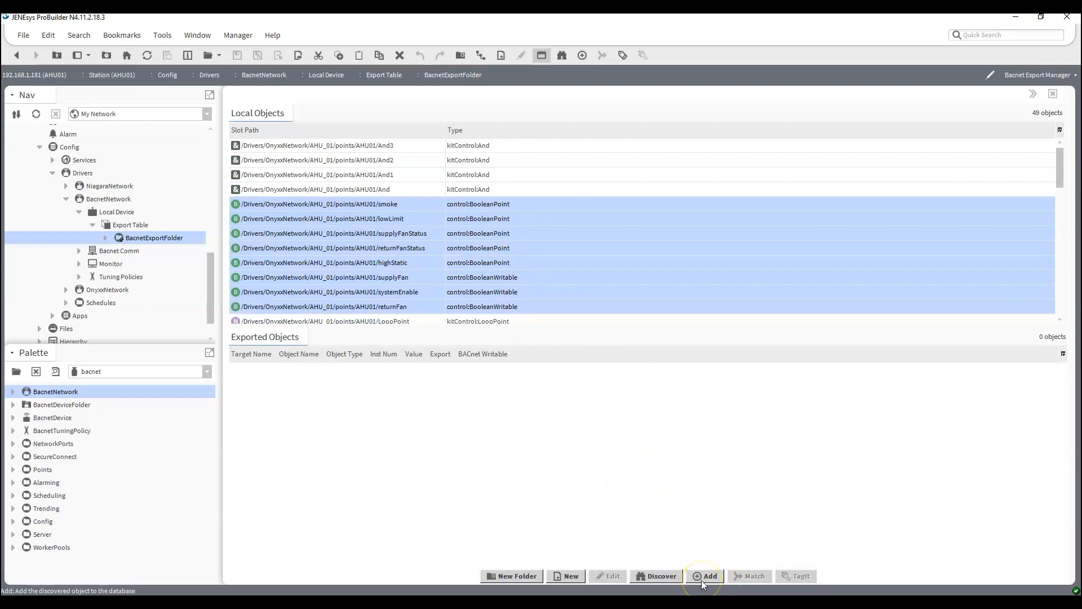
{"action": "left_click", "coordinate": [704, 576]}
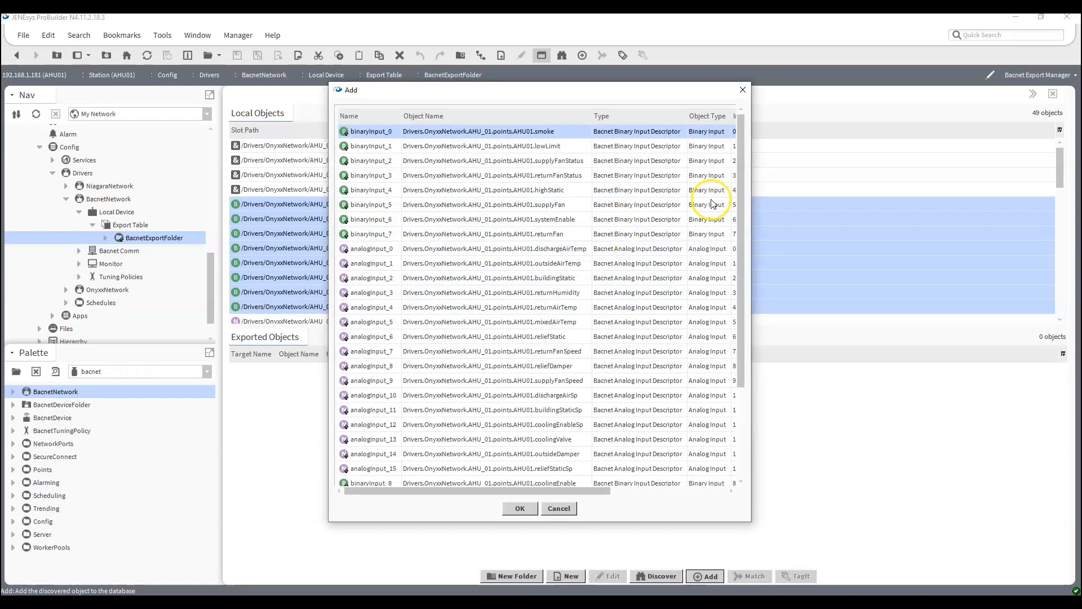
{"action": "left_click_drag", "start_coordinate": [751, 180], "coordinate": [982, 215]}
{"action": "left_click_drag", "start_coordinate": [327, 216], "coordinate": [110, 214]}
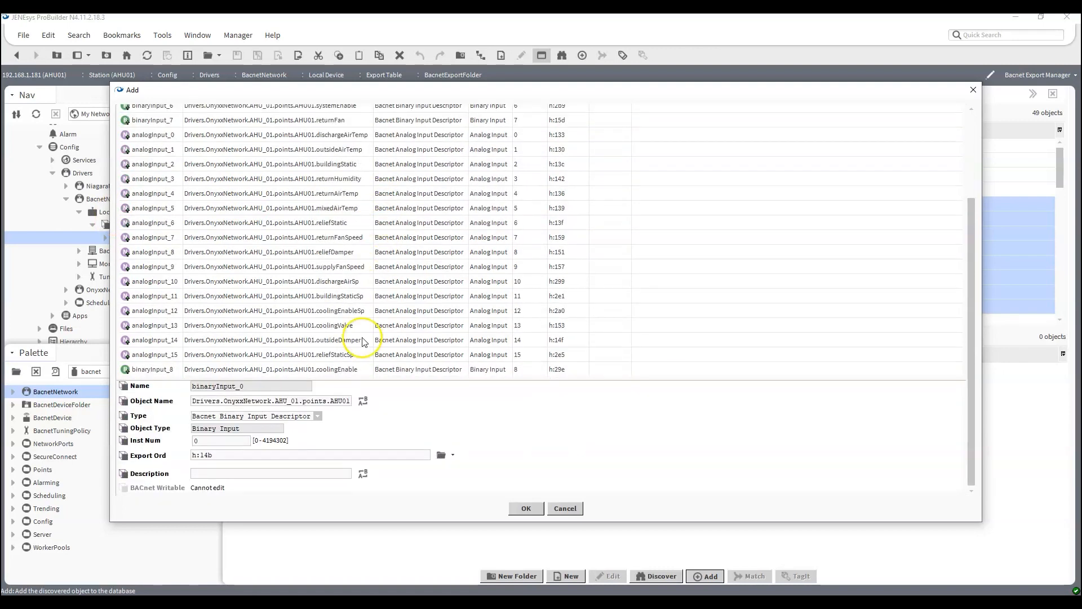
Examine the BACnet descriptor types available for the smoke object and for the buildingStaticSp object.
{"action": "left_click", "coordinate": [317, 416]}
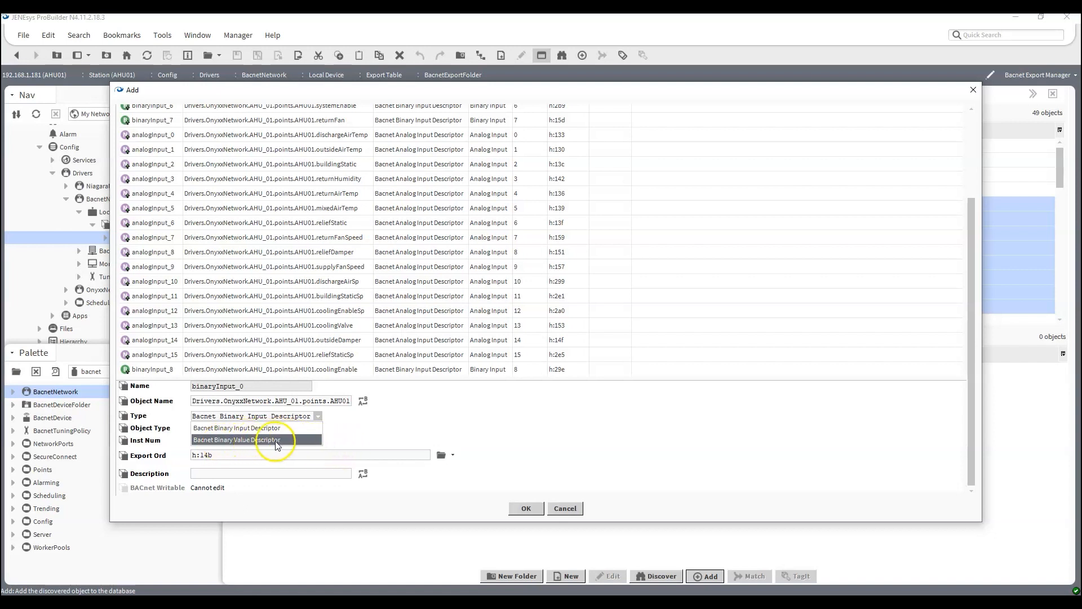
{"action": "left_click", "coordinate": [320, 296]}
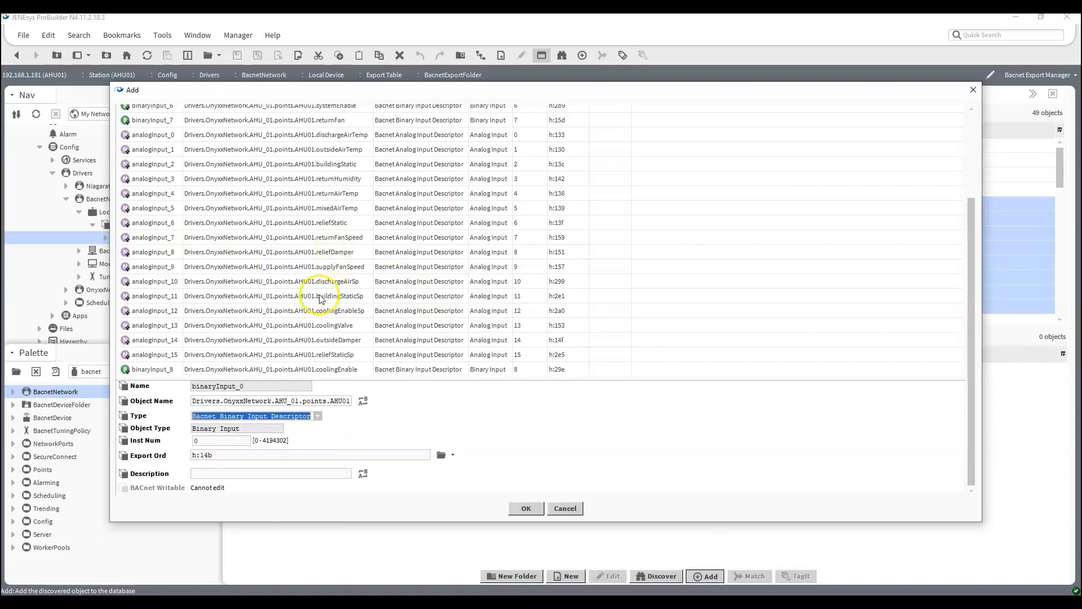
{"action": "left_click", "coordinate": [319, 297]}
{"action": "left_click", "coordinate": [404, 418]}
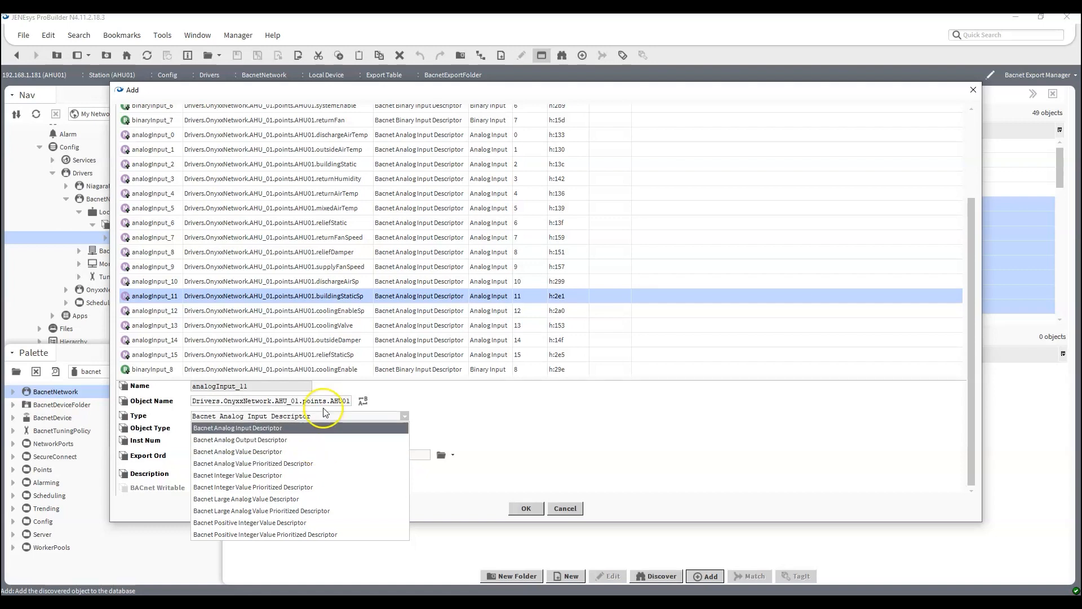
{"action": "left_click", "coordinate": [590, 413]}
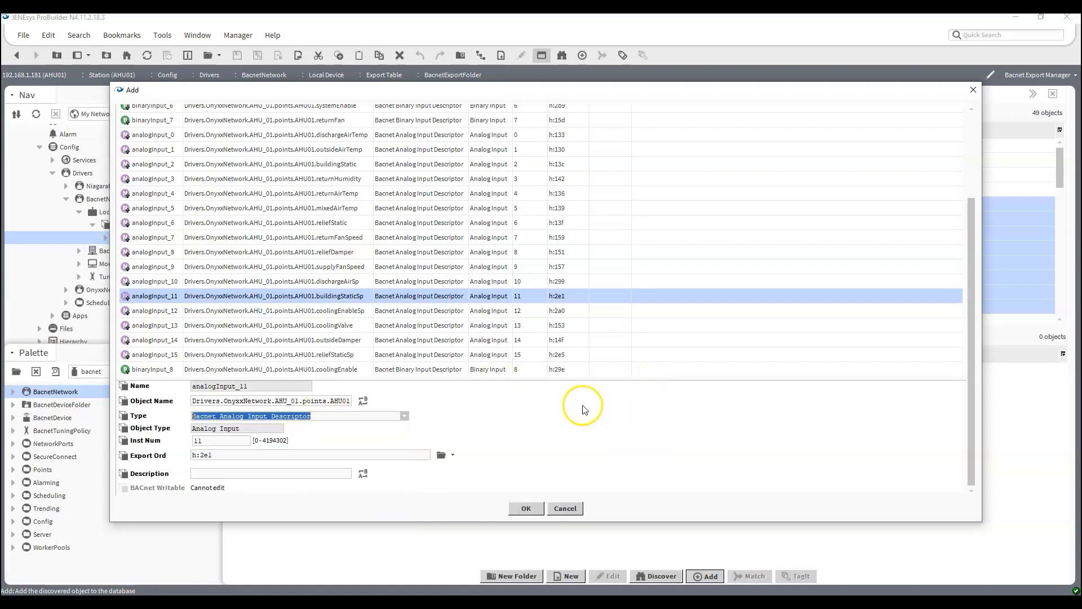
Examine the smoke object's export settings, including its object name, instance number and description.
{"action": "scroll", "coordinate": [416, 236], "scroll_direction": "up", "scroll_amount": 3}
{"action": "left_click", "coordinate": [319, 133]}
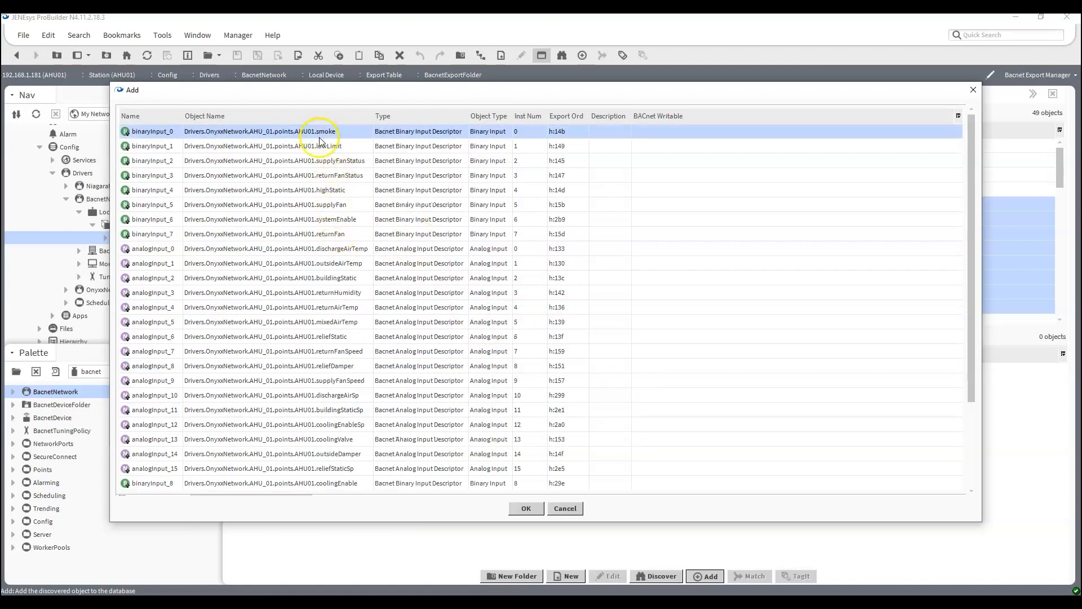
{"action": "scroll", "coordinate": [311, 172], "scroll_direction": "down", "scroll_amount": 3}
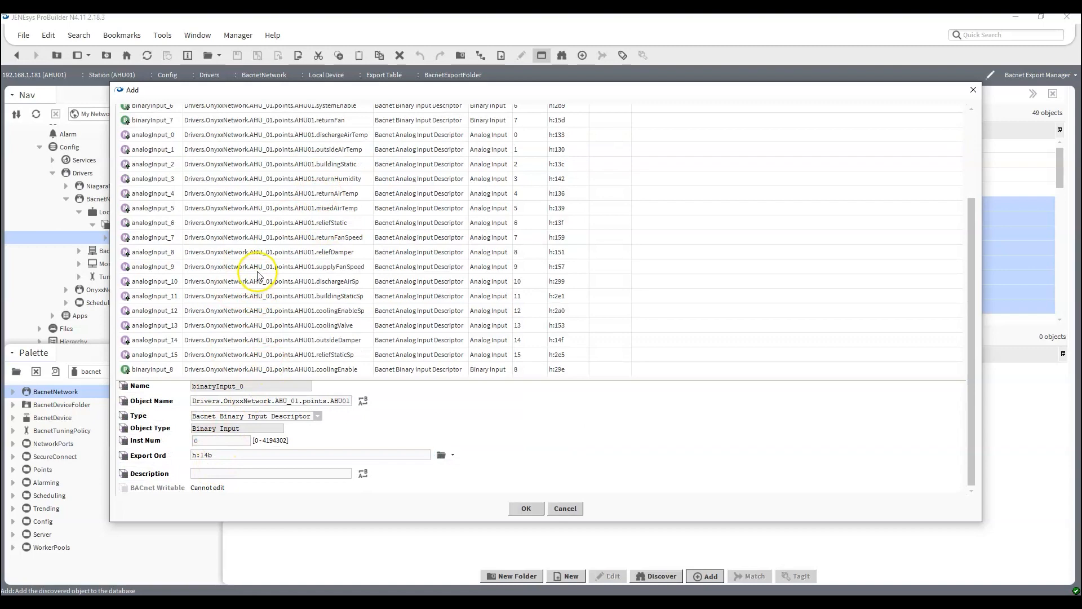
{"action": "scroll", "coordinate": [253, 270], "scroll_direction": "up", "scroll_amount": 3}
{"action": "scroll", "coordinate": [291, 213], "scroll_direction": "down", "scroll_amount": 3}
{"action": "scroll", "coordinate": [314, 269], "scroll_direction": "up", "scroll_amount": 3}
{"action": "scroll", "coordinate": [282, 291], "scroll_direction": "down", "scroll_amount": 3}
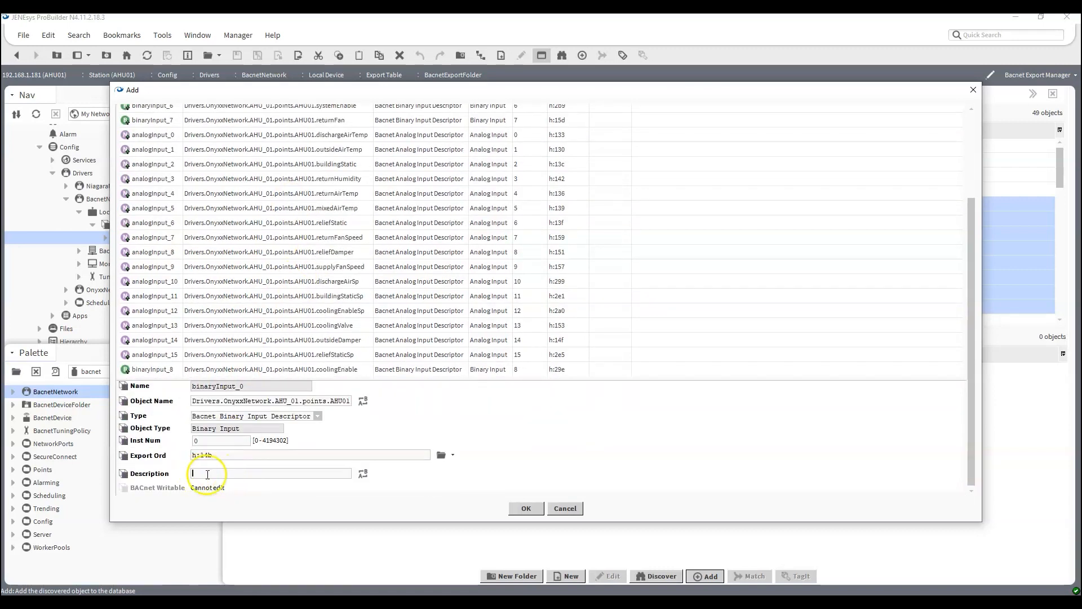
{"action": "scroll", "coordinate": [285, 173], "scroll_direction": "up", "scroll_amount": 2}
{"action": "scroll", "coordinate": [286, 173], "scroll_direction": "up", "scroll_amount": 2}
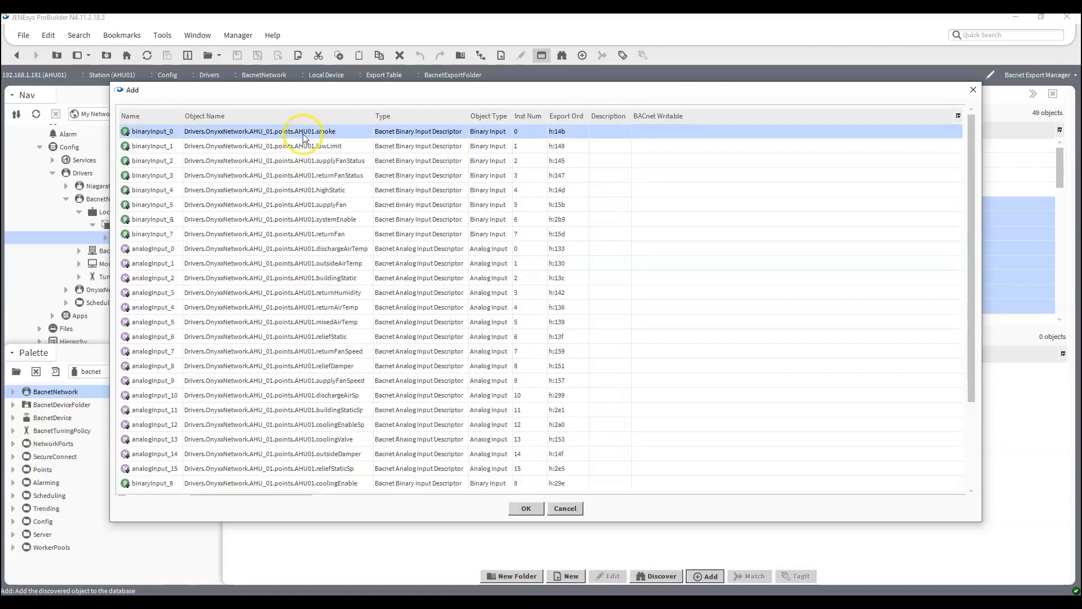
{"action": "scroll", "coordinate": [285, 141], "scroll_direction": "down", "scroll_amount": 3}
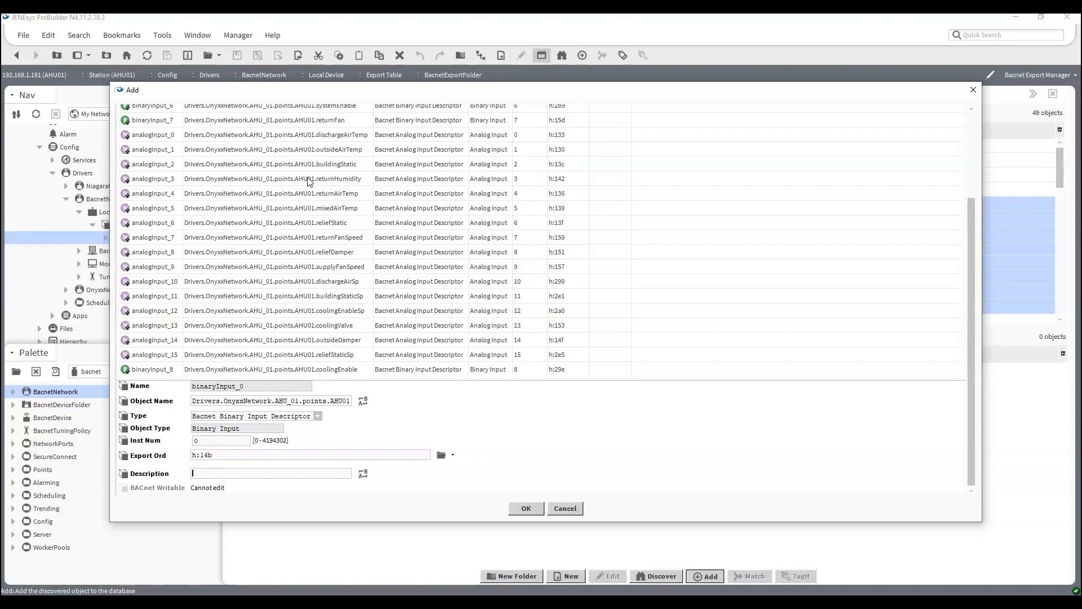
{"action": "scroll", "coordinate": [310, 180], "scroll_direction": "up", "scroll_amount": 3}
Give every listed export object a description, such as Smoke Alarm for smoke, Freezestat for lowLimit and Mixed Air Temp for mixedAirTemp.
{"action": "left_click", "coordinate": [182, 148]}
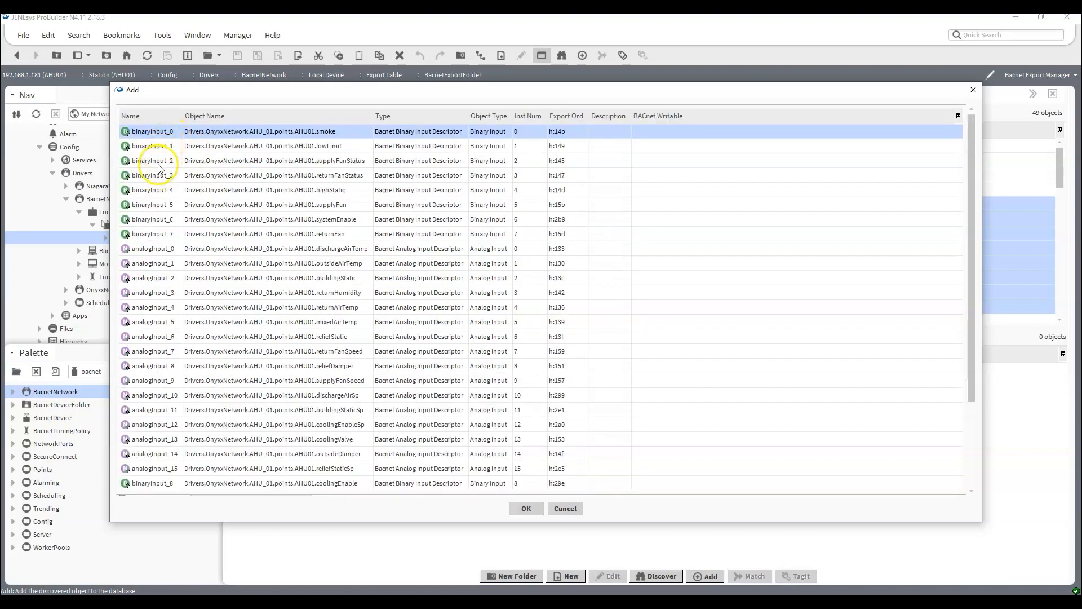
{"action": "scroll", "coordinate": [301, 206], "scroll_direction": "down", "scroll_amount": 3}
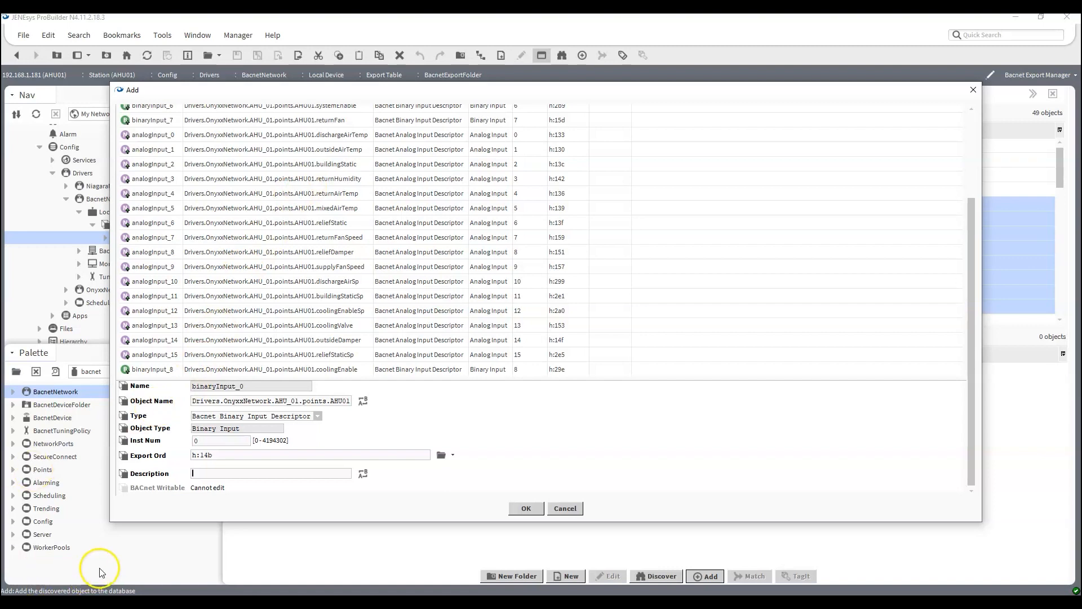
{"action": "scroll", "coordinate": [265, 395], "scroll_direction": "up", "scroll_amount": 4}
{"action": "scroll", "coordinate": [339, 142], "scroll_direction": "down", "scroll_amount": 1}
{"action": "scroll", "coordinate": [338, 142], "scroll_direction": "down", "scroll_amount": 3}
{"action": "scroll", "coordinate": [278, 290], "scroll_direction": "up", "scroll_amount": 4}
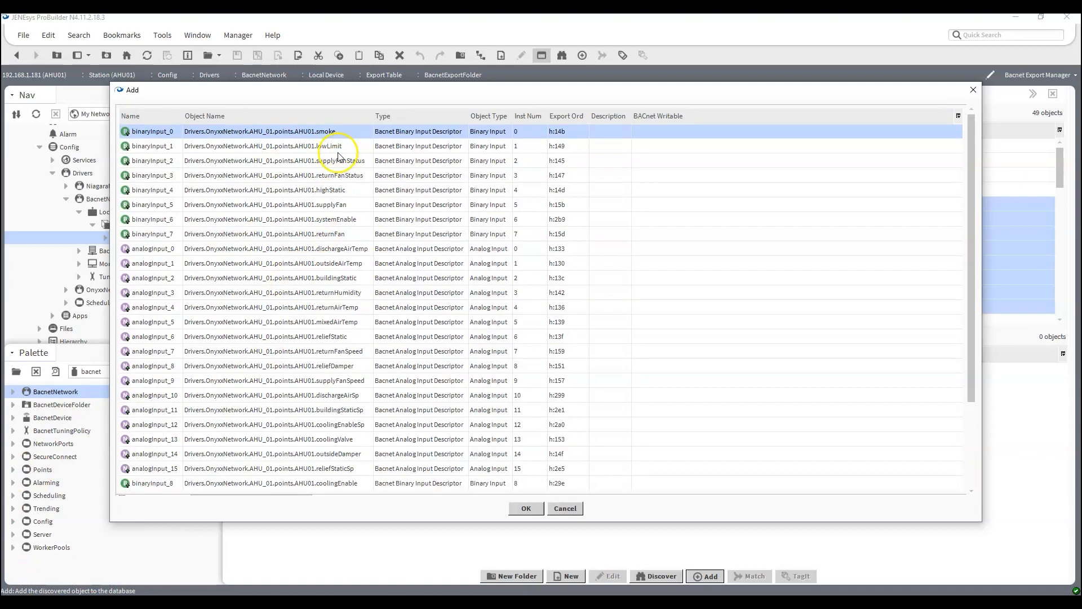
{"action": "scroll", "coordinate": [361, 280], "scroll_direction": "down", "scroll_amount": 2}
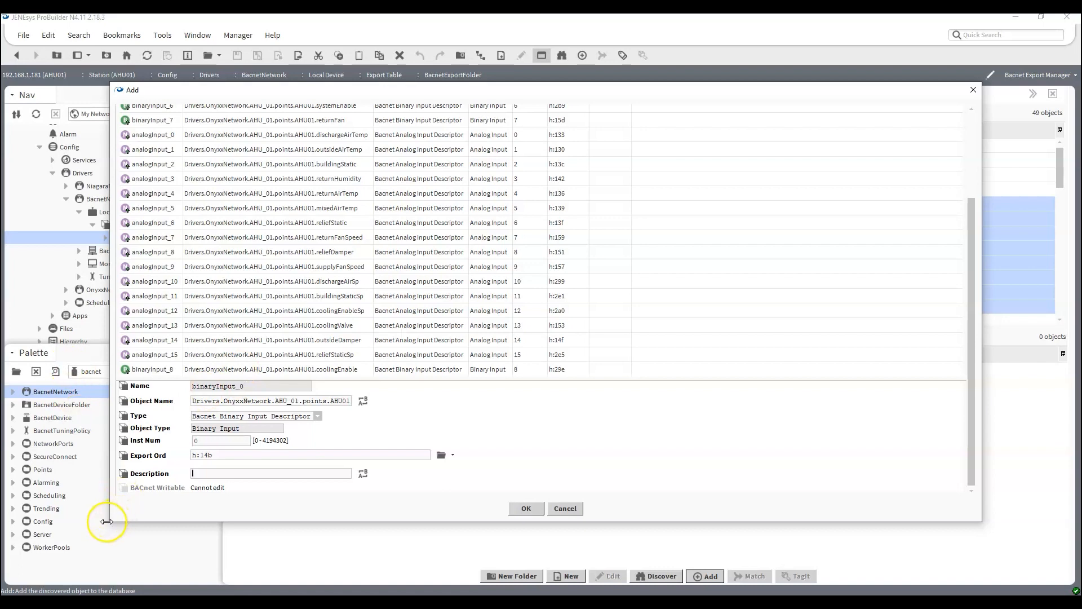
{"action": "scroll", "coordinate": [345, 353], "scroll_direction": "up", "scroll_amount": 2}
Check the descriptions of individual export objects, including mixedAirTemp, coolingEnable, reliefStaticSp, buildingStaticSp, supplyFanSpeed and returnFanSpeed.
{"action": "left_click", "coordinate": [292, 321]}
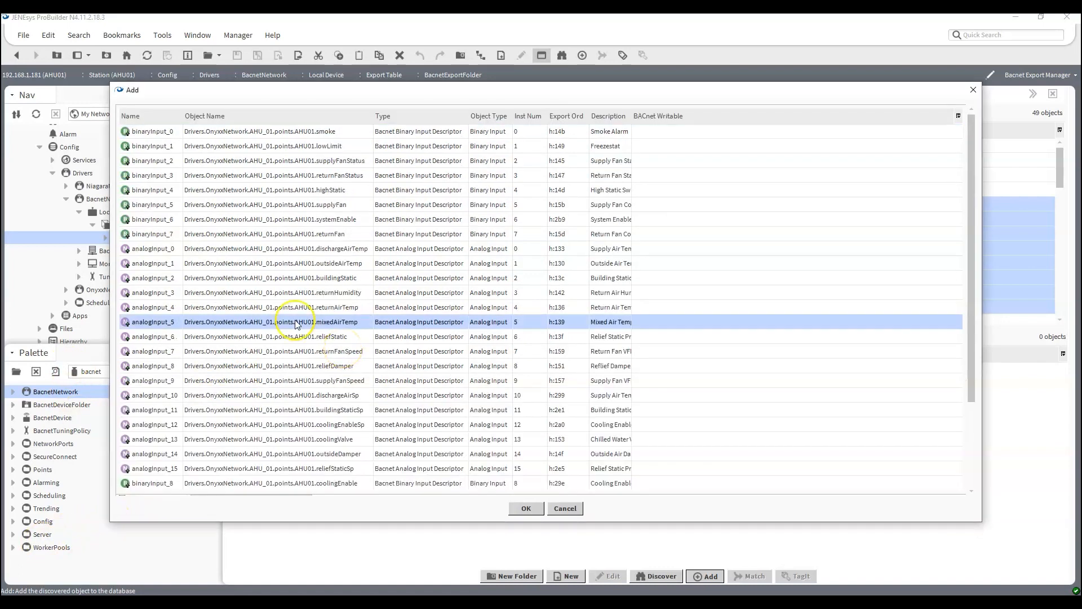
{"action": "scroll", "coordinate": [290, 315], "scroll_direction": "down", "scroll_amount": 2}
{"action": "left_click", "coordinate": [261, 370]}
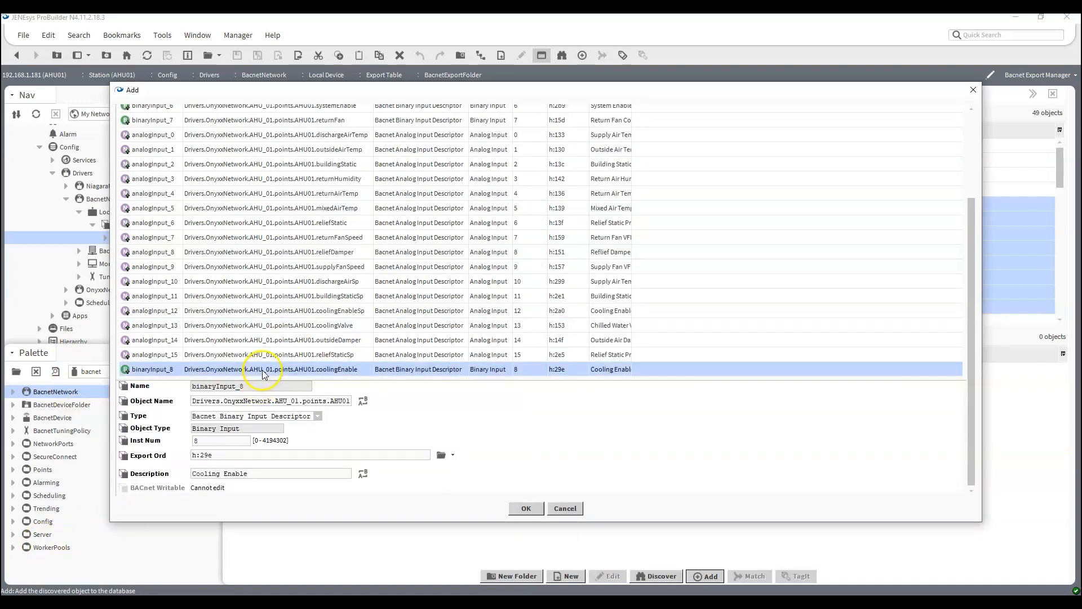
{"action": "left_click", "coordinate": [265, 354]}
{"action": "left_click", "coordinate": [265, 296]}
{"action": "left_click", "coordinate": [266, 269]}
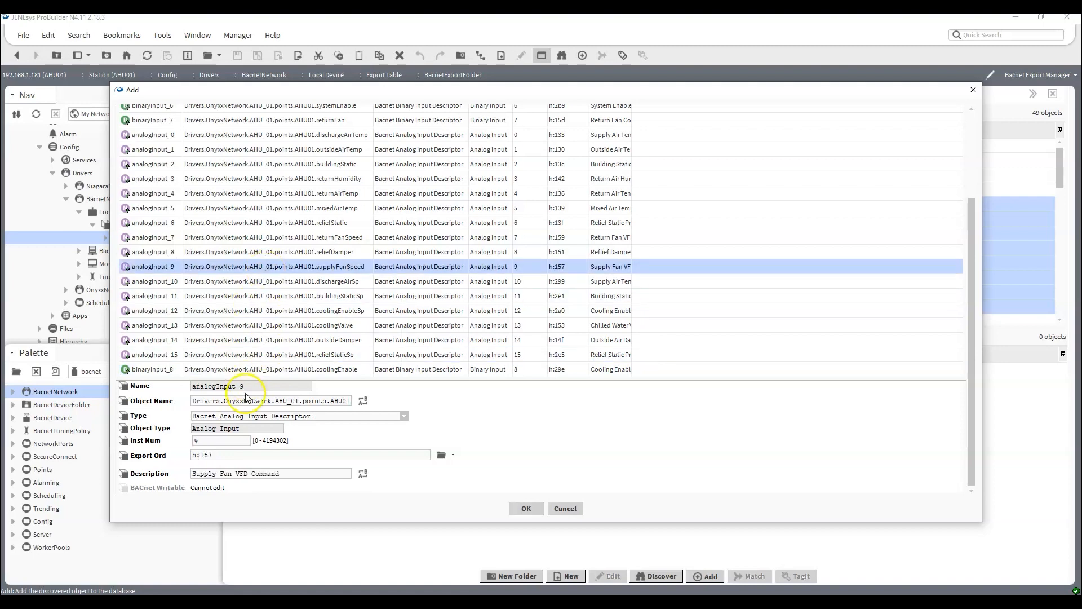
{"action": "left_click", "coordinate": [251, 370]}
{"action": "left_click", "coordinate": [262, 237]}
{"action": "left_click", "coordinate": [262, 209]}
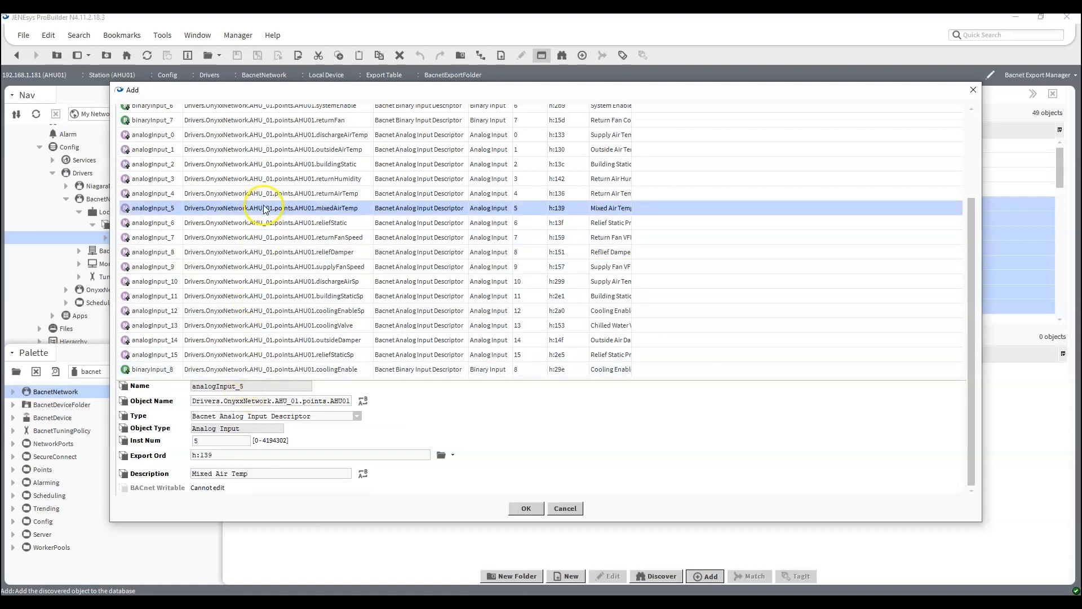
{"action": "left_click", "coordinate": [255, 240]}
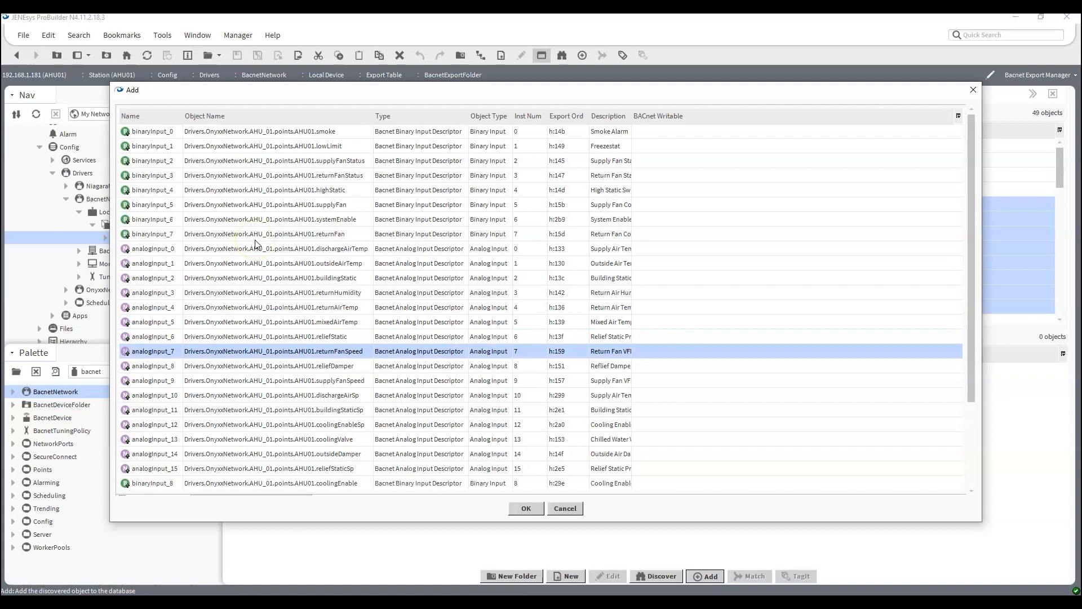
Select the returnFan export object and examine its descriptor type, instance number and description.
{"action": "left_click", "coordinate": [259, 235]}
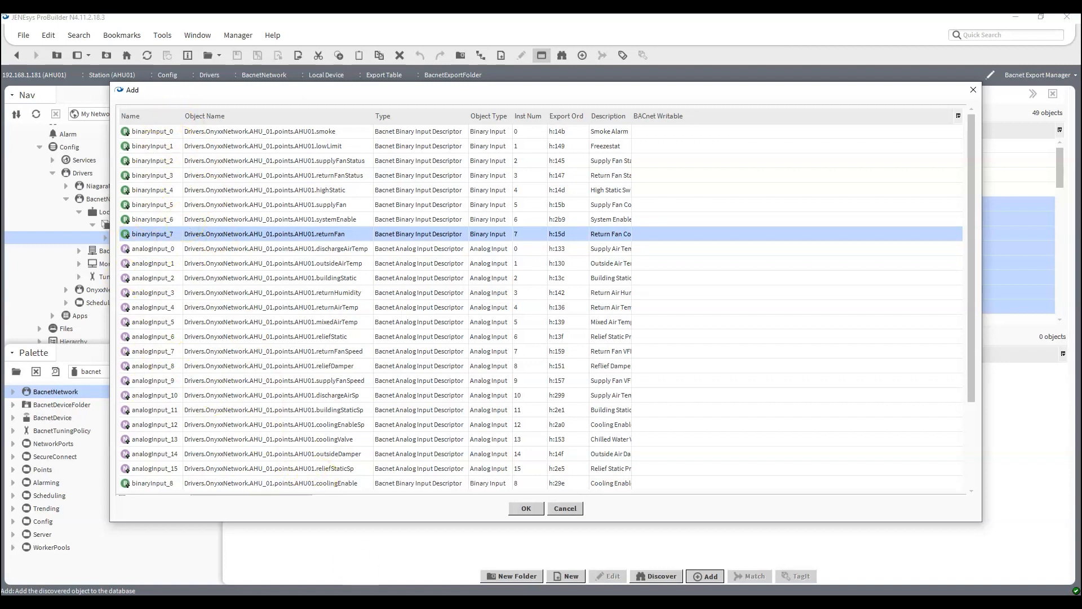
{"action": "scroll", "coordinate": [305, 451], "scroll_direction": "down", "scroll_amount": 3}
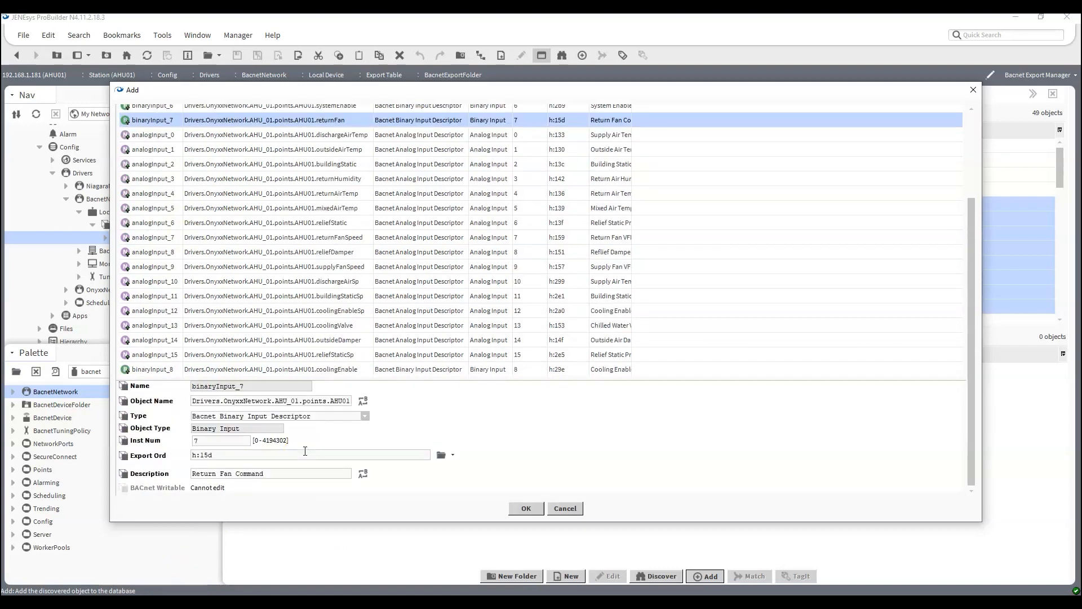
{"action": "scroll", "coordinate": [305, 451], "scroll_direction": "up", "scroll_amount": 3}
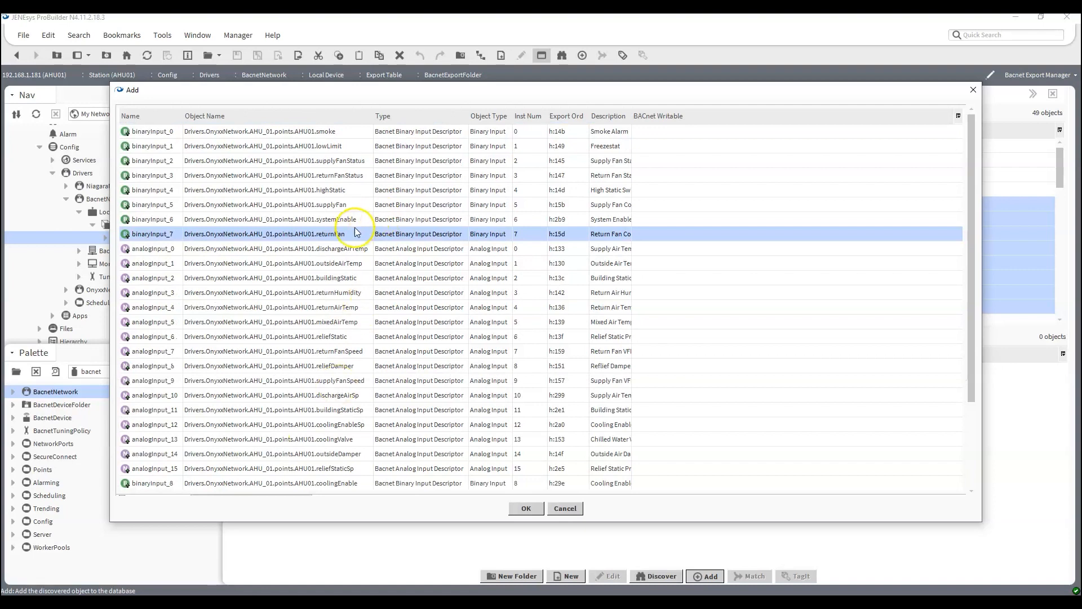
Change the systemEnable export object's type to Bacnet Binary Value Prioritized Descriptor.
{"action": "left_click", "coordinate": [341, 218]}
{"action": "scroll", "coordinate": [349, 366], "scroll_direction": "down", "scroll_amount": 3}
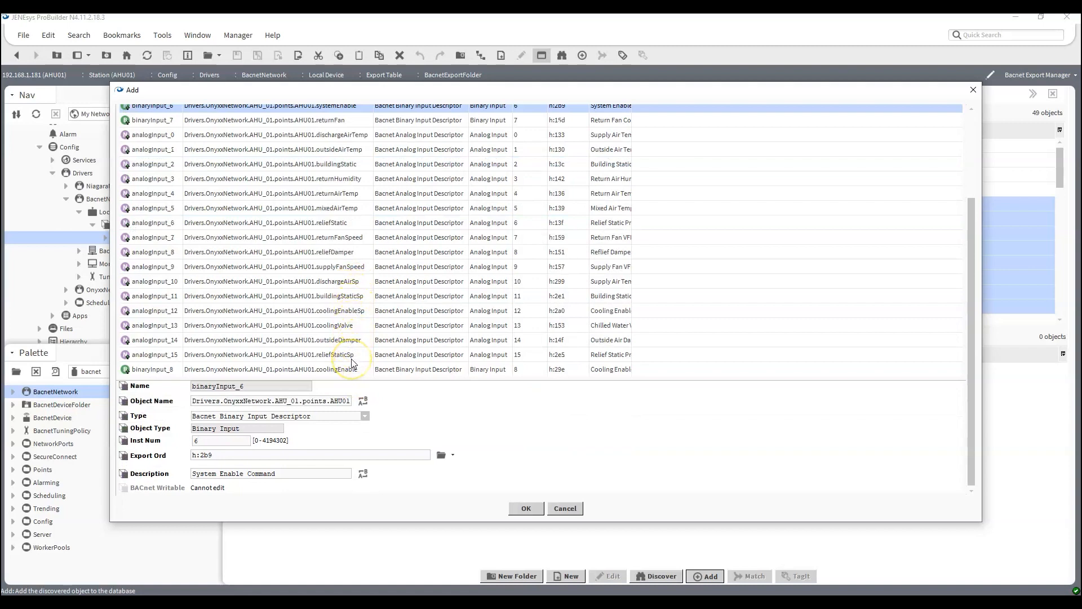
{"action": "scroll", "coordinate": [352, 362], "scroll_direction": "up", "scroll_amount": 3}
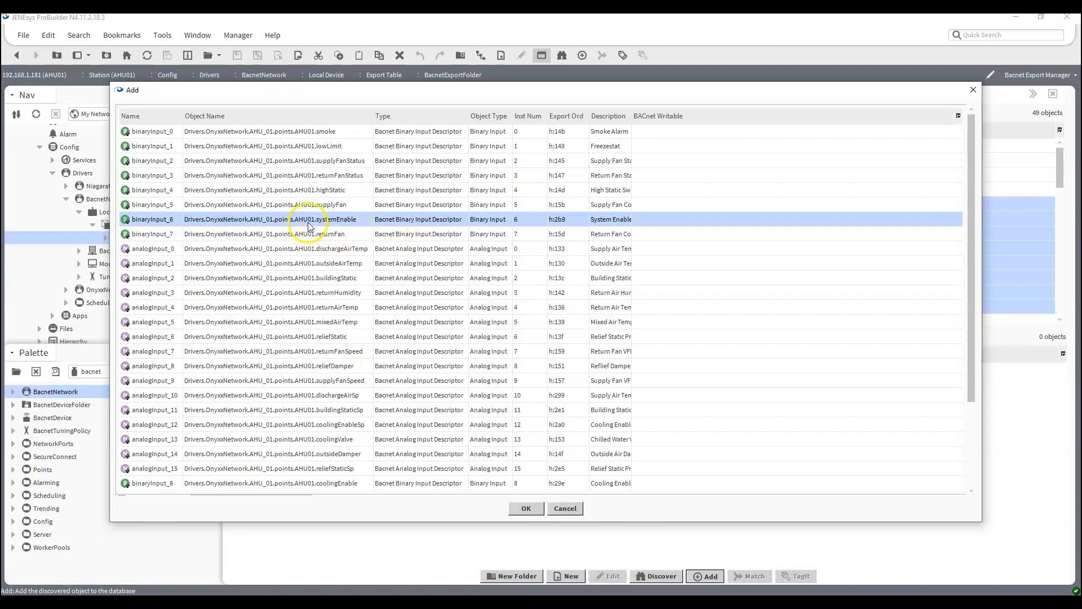
{"action": "scroll", "coordinate": [360, 339], "scroll_direction": "down", "scroll_amount": 3}
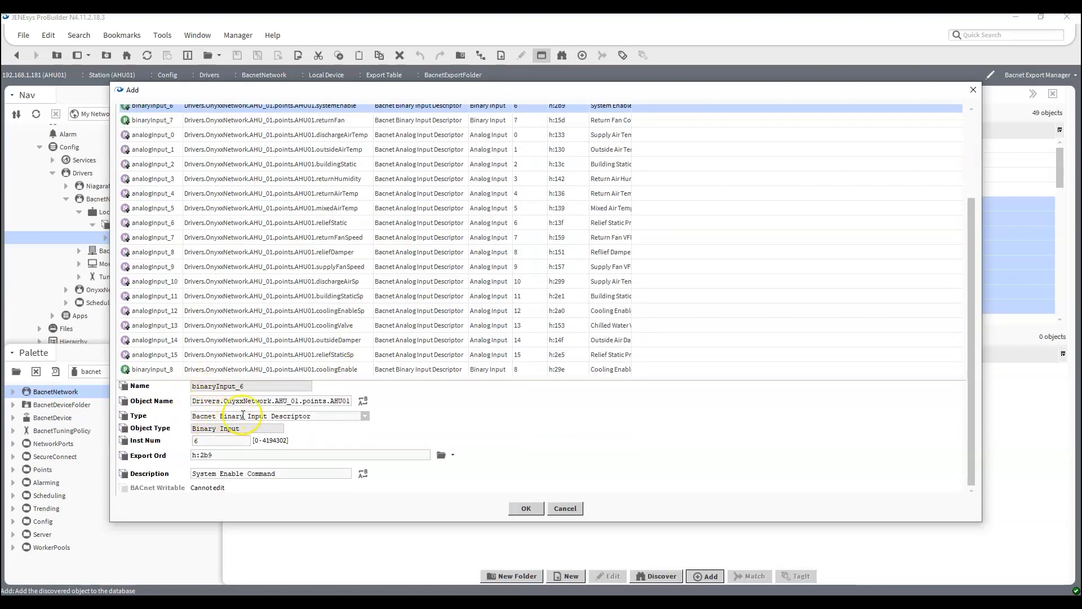
{"action": "left_click", "coordinate": [365, 415]}
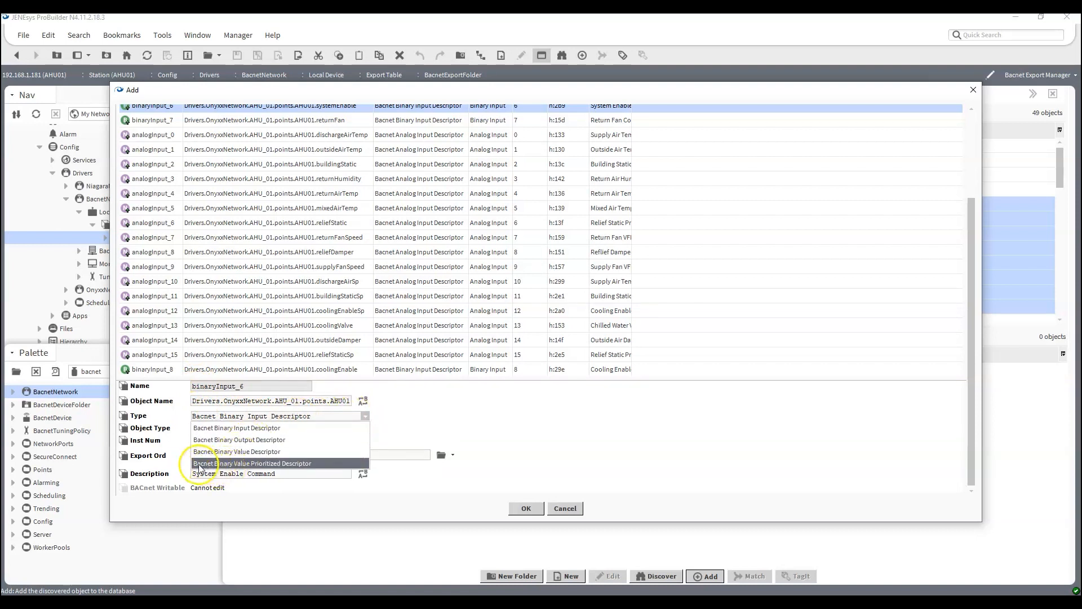
{"action": "left_click", "coordinate": [260, 464]}
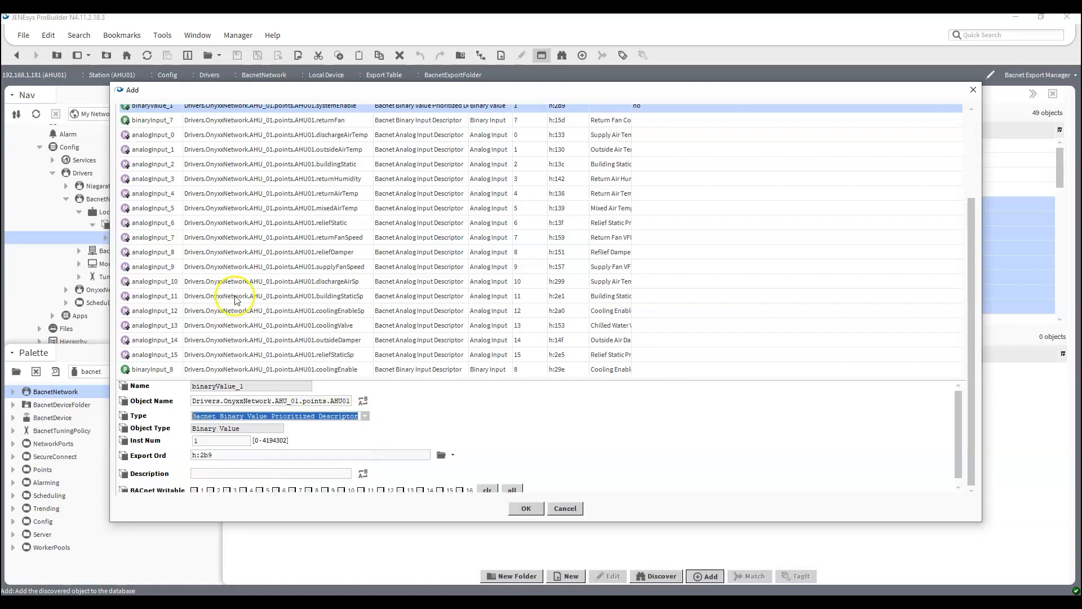
{"action": "scroll", "coordinate": [236, 298], "scroll_direction": "up", "scroll_amount": 4}
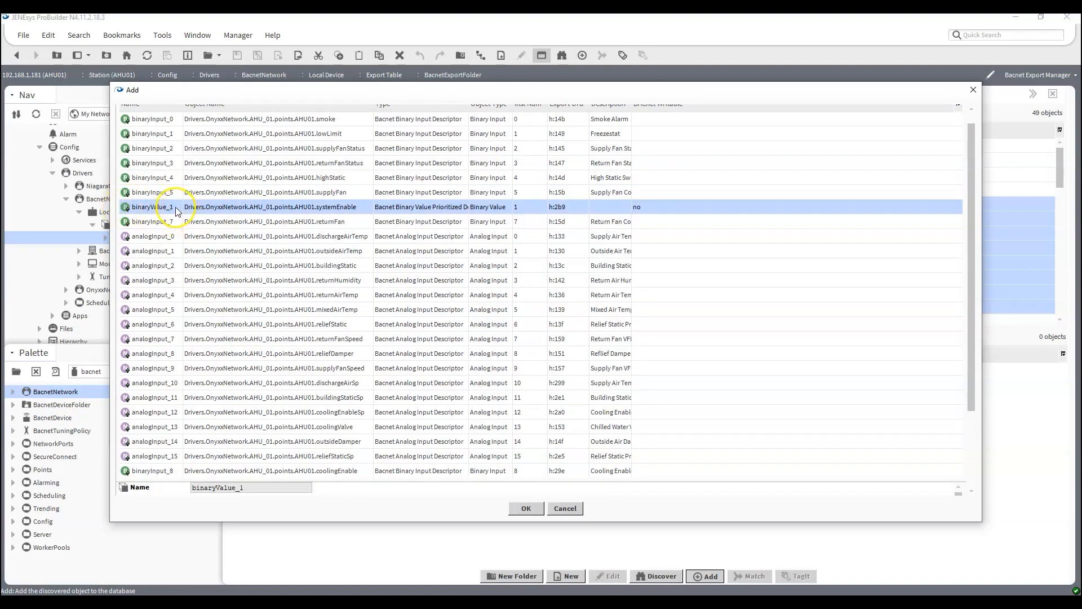
Make systemEnable BACnet writable at priority levels 1 and 8 through 16, enlarging the dialog to show the writable options.
{"action": "scroll", "coordinate": [217, 229], "scroll_direction": "down", "scroll_amount": 4}
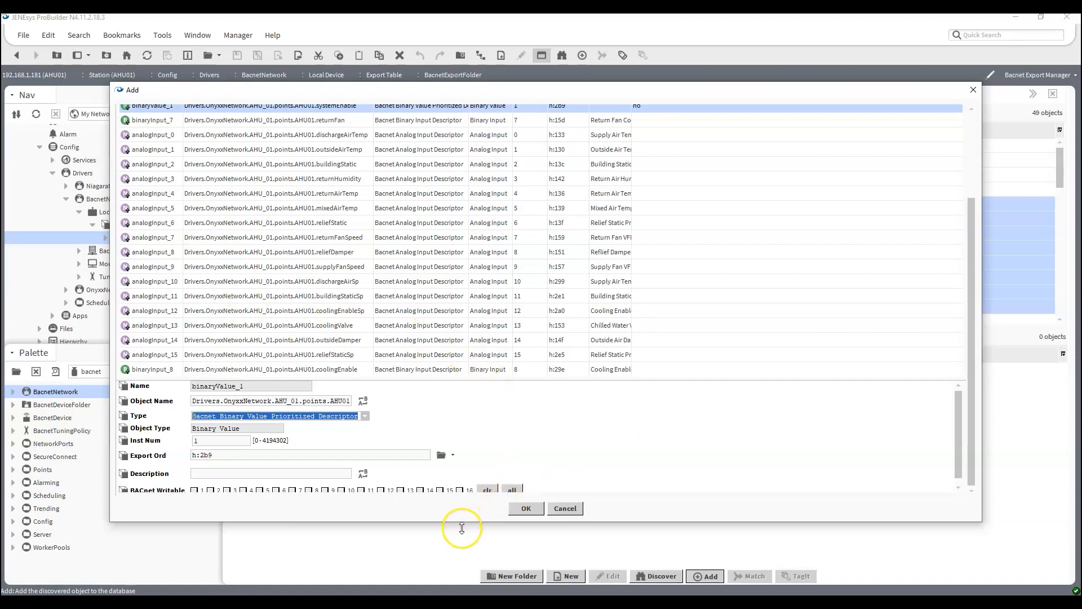
{"action": "left_click_drag", "start_coordinate": [462, 528], "coordinate": [460, 548]}
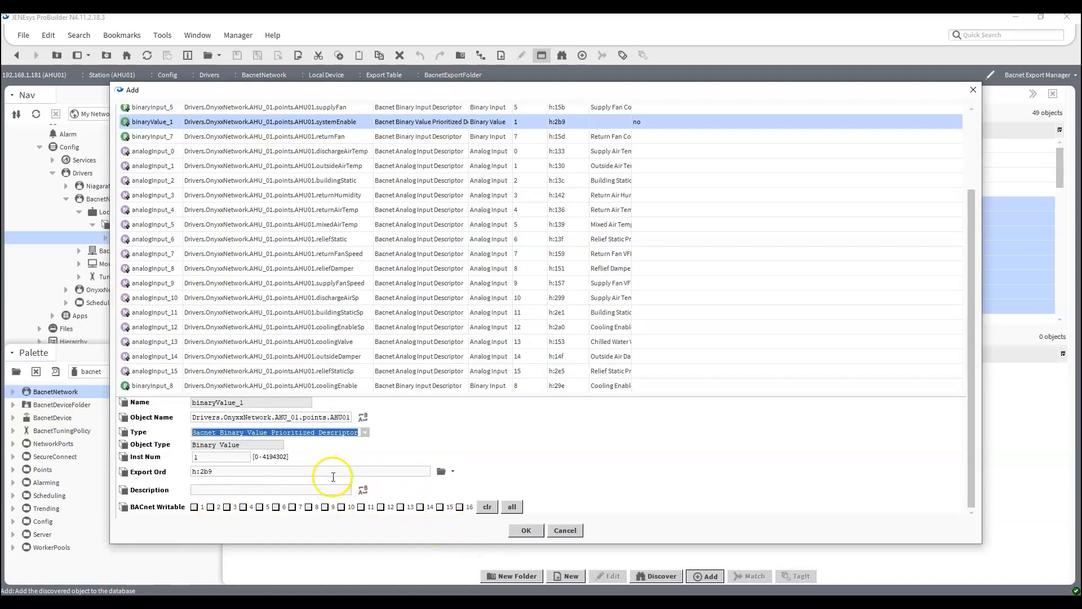
{"action": "left_click", "coordinate": [308, 507]}
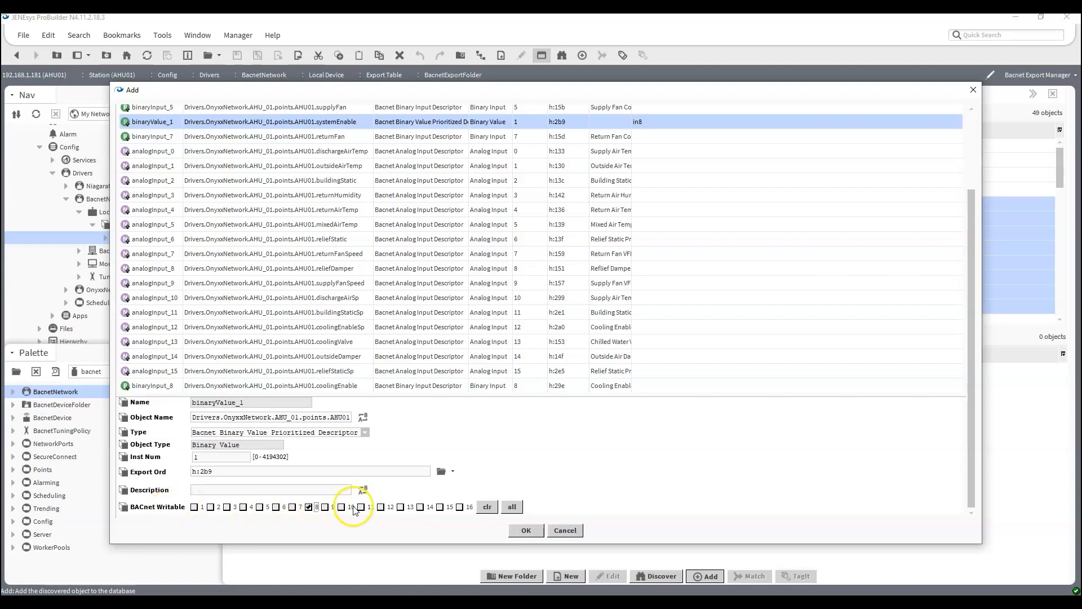
{"action": "left_click", "coordinate": [195, 507]}
{"action": "left_click", "coordinate": [325, 507]}
{"action": "left_click", "coordinate": [341, 507]}
{"action": "left_click", "coordinate": [361, 507]}
{"action": "left_click", "coordinate": [381, 507]}
{"action": "left_click", "coordinate": [401, 507]}
{"action": "left_click", "coordinate": [421, 506]}
{"action": "left_click", "coordinate": [440, 507]}
{"action": "left_click", "coordinate": [460, 507]}
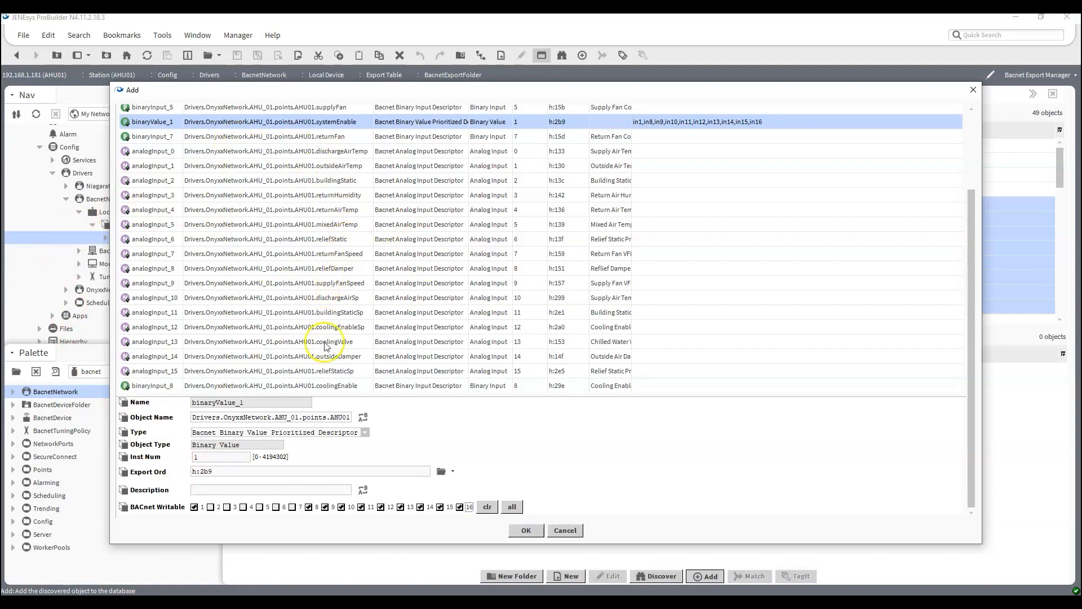
Change dischargeAirSp, buildingStaticSp, coolingEnableSp and reliefStaticSp together to the Bacnet Analog Value Prioritized Descriptor type.
{"action": "left_click", "coordinate": [268, 299]}
{"action": "left_click_drag", "start_coordinate": [267, 305], "coordinate": [267, 329]}
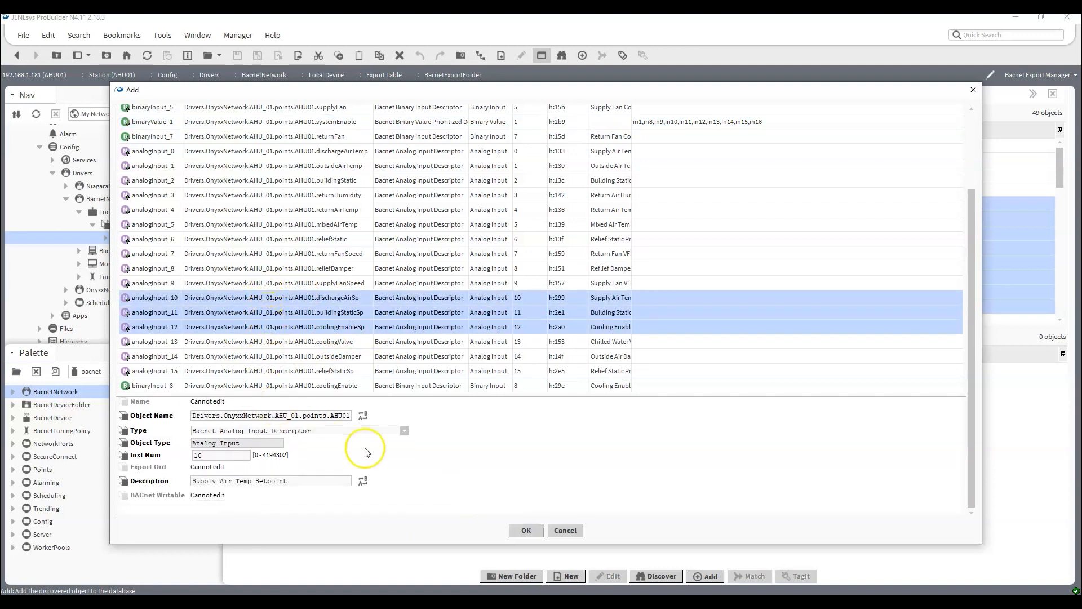
{"action": "left_click", "coordinate": [349, 377], "text": "ctrl"}
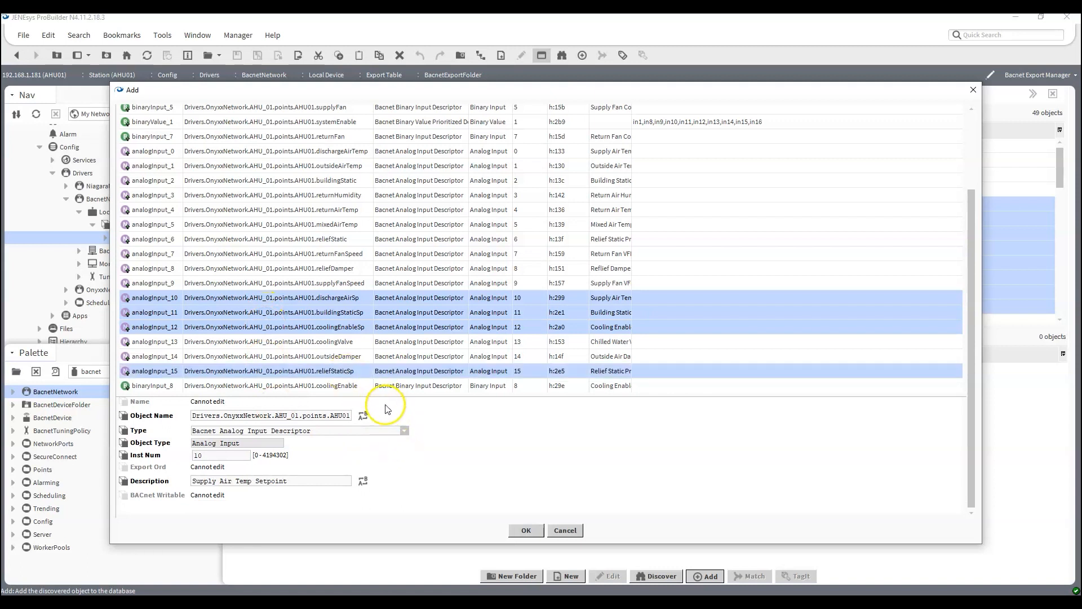
{"action": "left_click", "coordinate": [404, 430]}
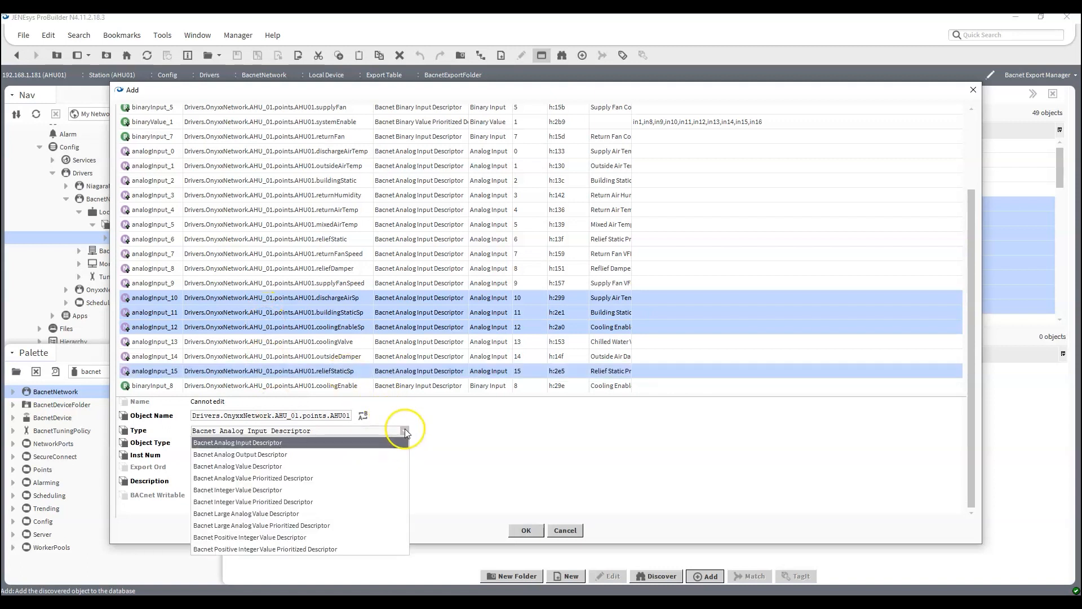
{"action": "left_click", "coordinate": [315, 478]}
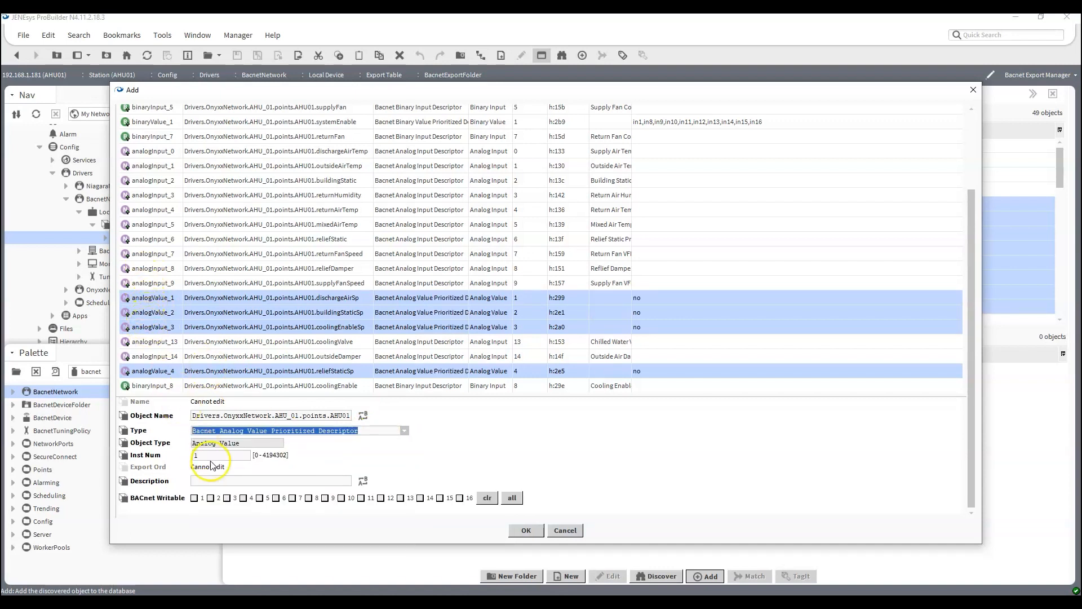
Make the four selected setpoint objects BACnet writable at priority levels 1 and 8 through 16.
{"action": "left_click", "coordinate": [194, 497]}
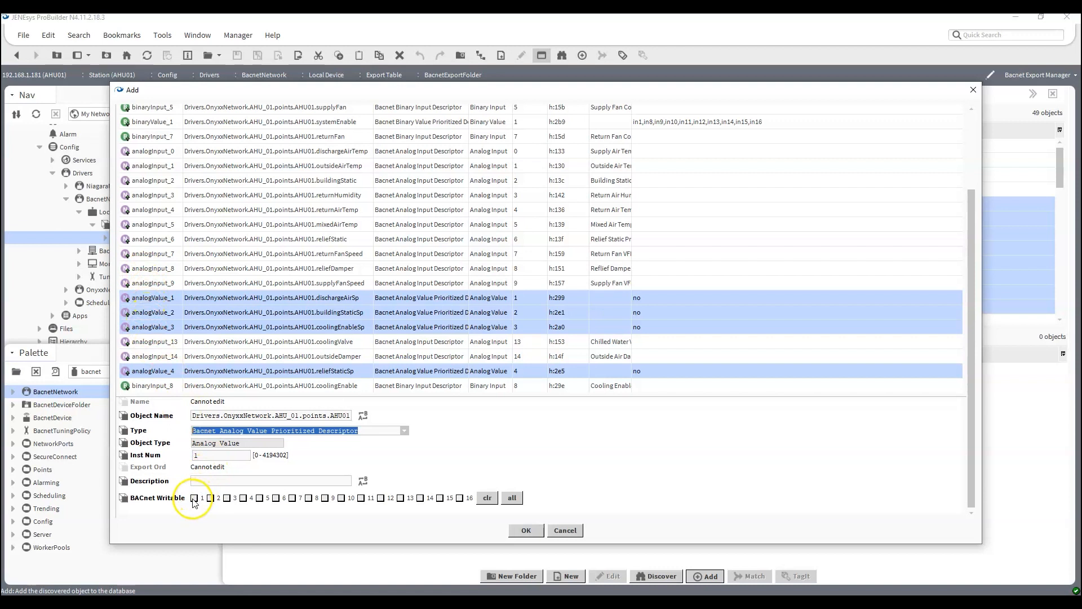
{"action": "left_click", "coordinate": [308, 498]}
{"action": "left_click", "coordinate": [325, 498]}
{"action": "left_click", "coordinate": [342, 498]}
{"action": "left_click", "coordinate": [361, 498]}
{"action": "left_click", "coordinate": [381, 498]}
{"action": "left_click", "coordinate": [401, 498]}
{"action": "left_click", "coordinate": [420, 498]}
{"action": "left_click", "coordinate": [439, 498]}
{"action": "left_click", "coordinate": [460, 498]}
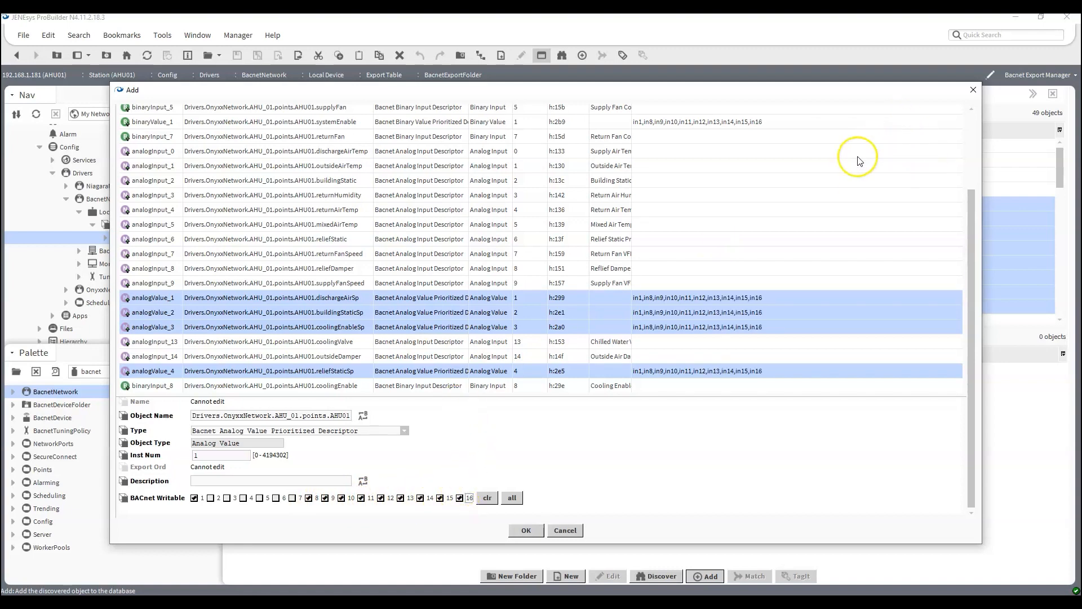
{"action": "scroll", "coordinate": [864, 154], "scroll_direction": "up", "scroll_amount": 3}
{"action": "scroll", "coordinate": [727, 262], "scroll_direction": "down", "scroll_amount": 2}
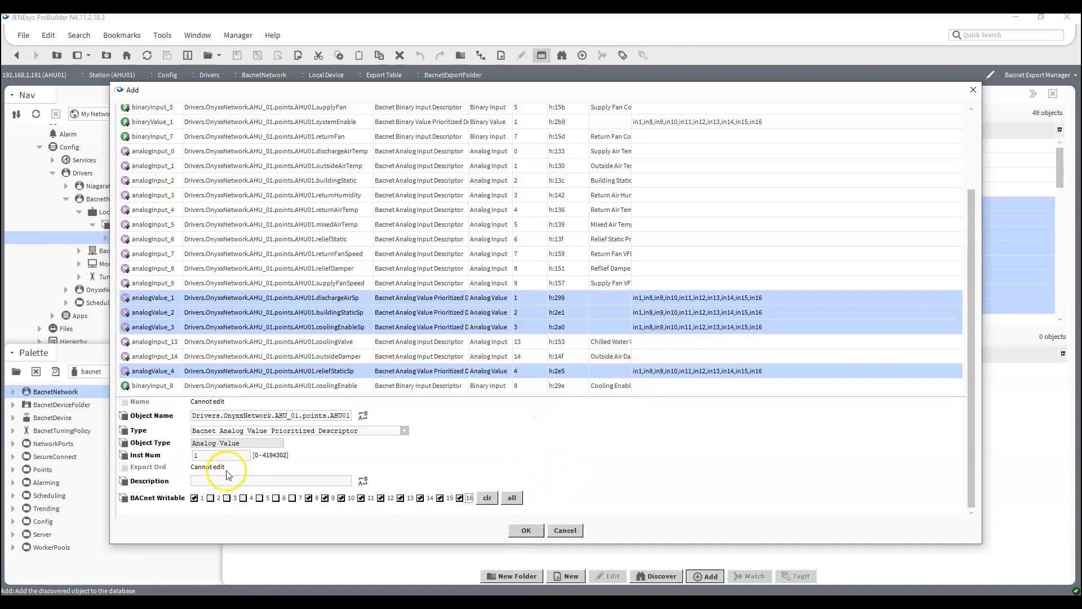
Check the objects for missing descriptions and set the systemEnable description to System Enable.
{"action": "left_click", "coordinate": [303, 301]}
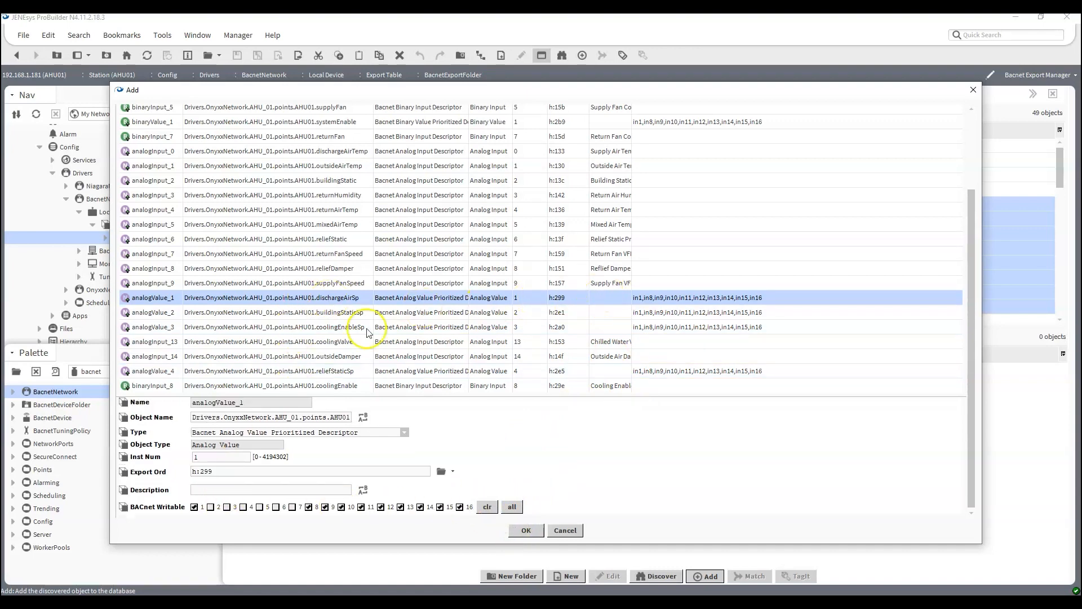
{"action": "scroll", "coordinate": [518, 289], "scroll_direction": "up", "scroll_amount": 3}
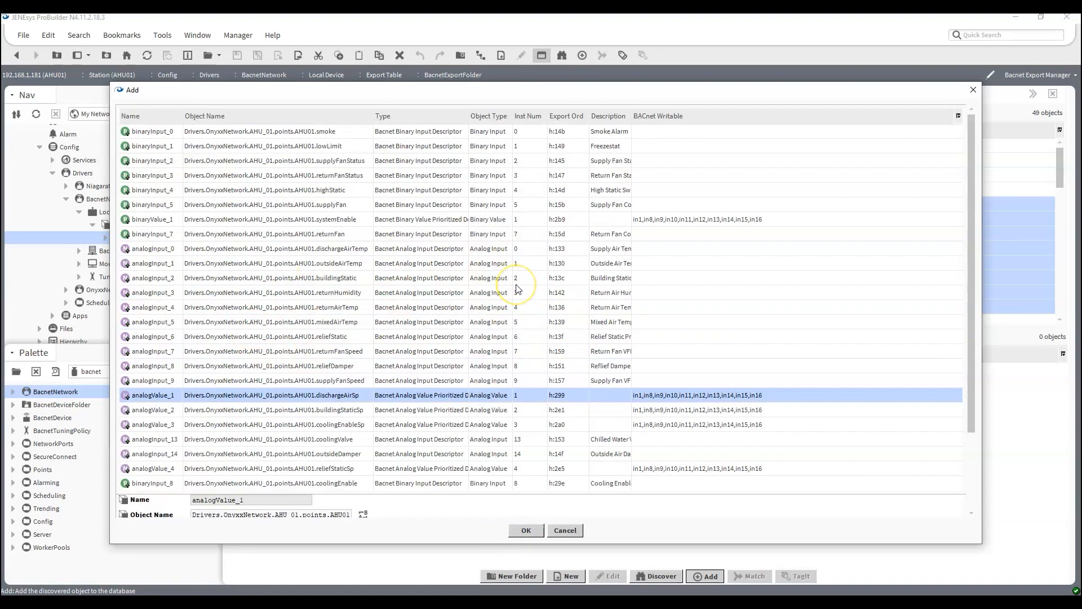
{"action": "scroll", "coordinate": [518, 288], "scroll_direction": "down", "scroll_amount": 3}
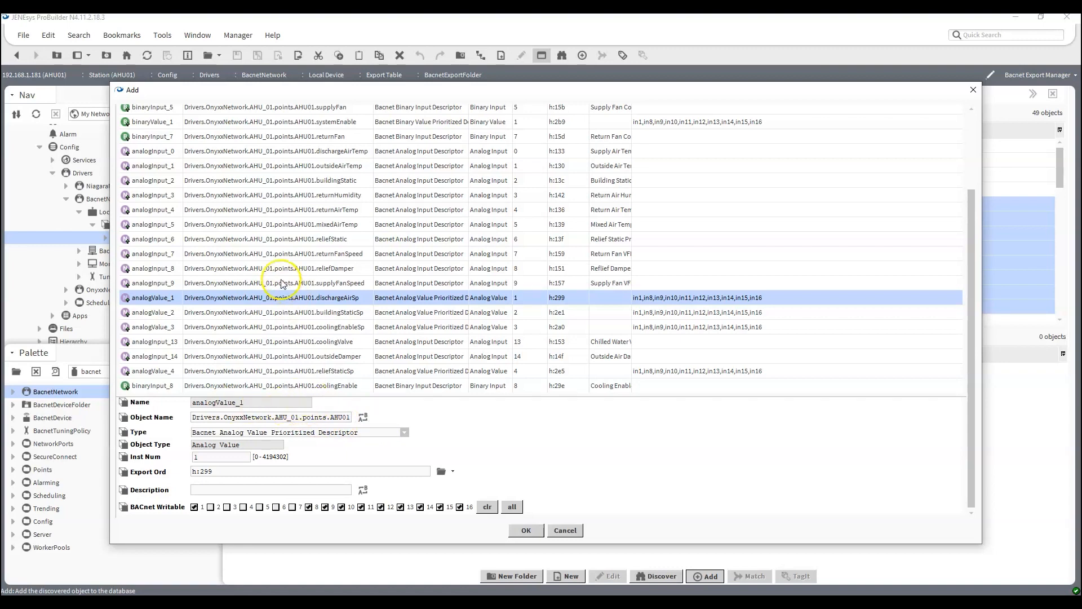
{"action": "scroll", "coordinate": [281, 283], "scroll_direction": "up", "scroll_amount": 3}
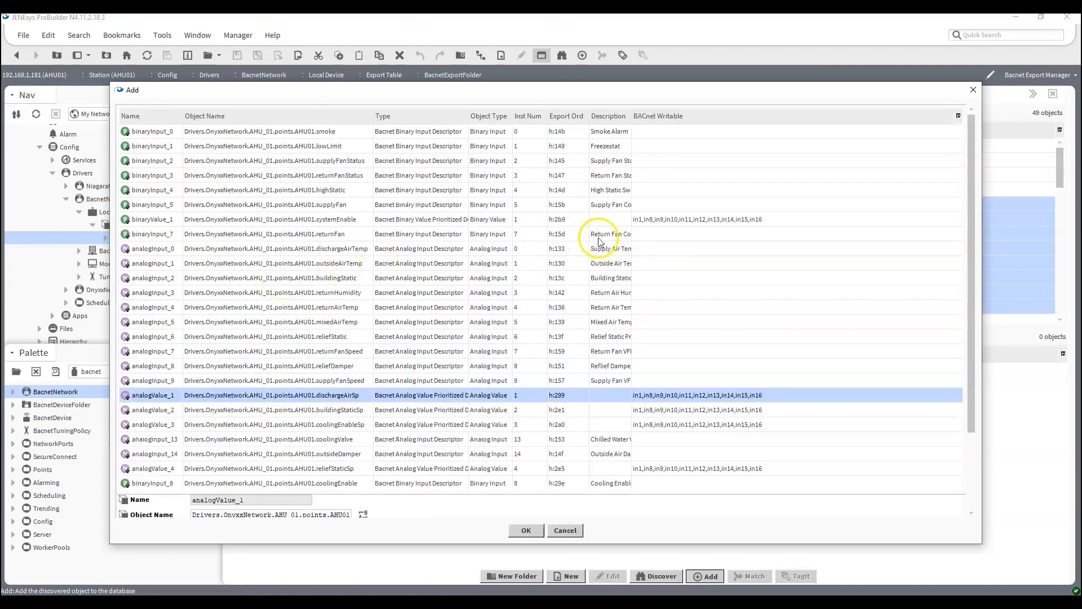
{"action": "left_click", "coordinate": [317, 220]}
{"action": "left_click", "coordinate": [280, 489]}
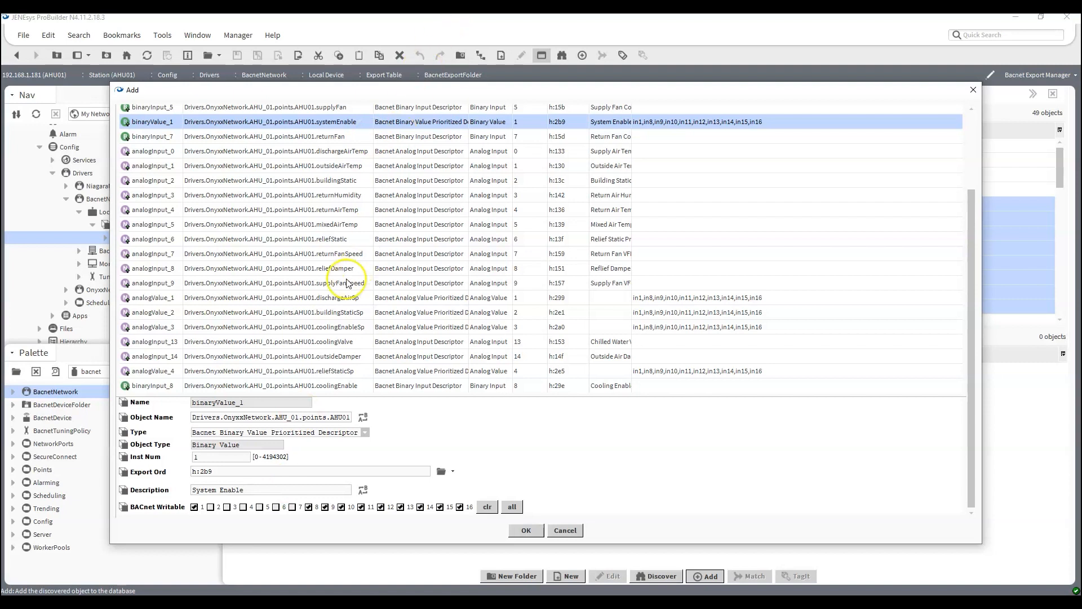
Describe dischargeAirSp as Discharge Air Setpoint and buildingStaticSp as Building Static Pressure Setpoint.
{"action": "left_click", "coordinate": [305, 297]}
{"action": "left_click", "coordinate": [259, 490]}
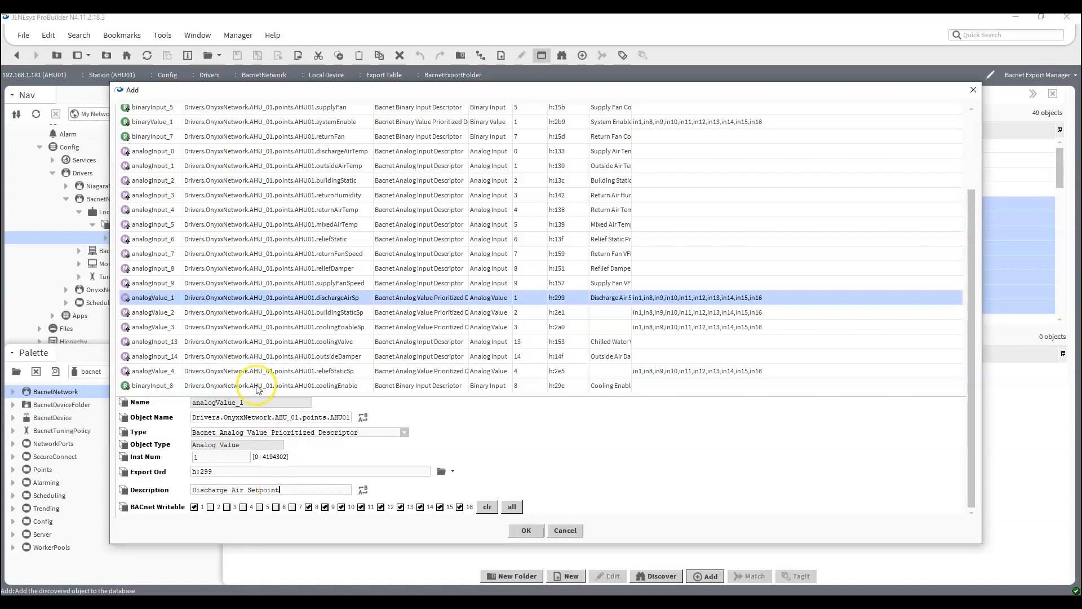
{"action": "left_click", "coordinate": [251, 313]}
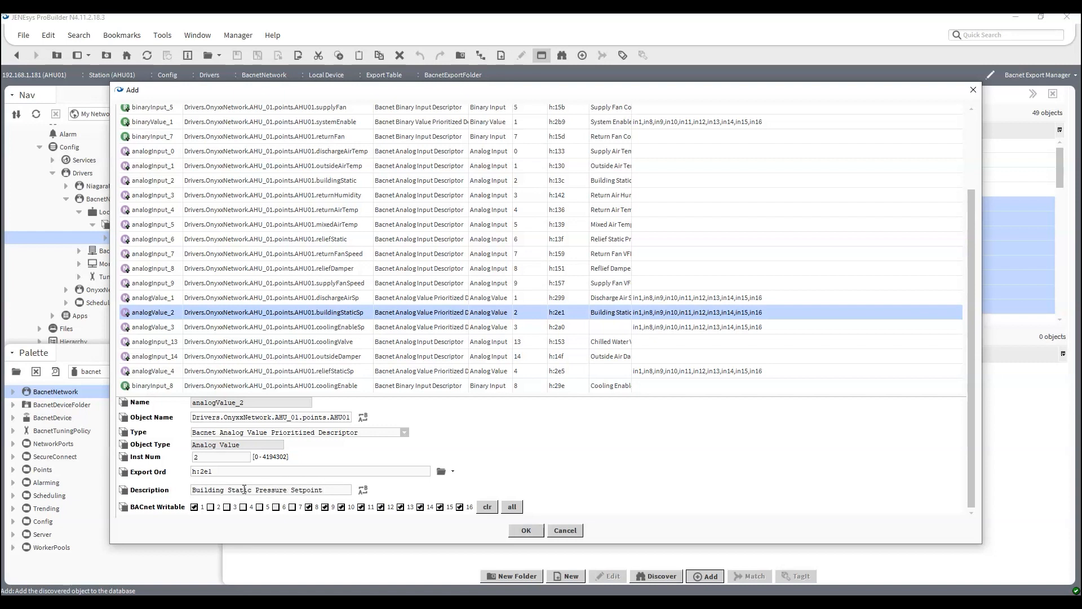
Describe coolingEnableSp as Cooling Enable Setpoint and reliefStaticSp as Relief Static Pressure Setpoint.
{"action": "left_click", "coordinate": [347, 329]}
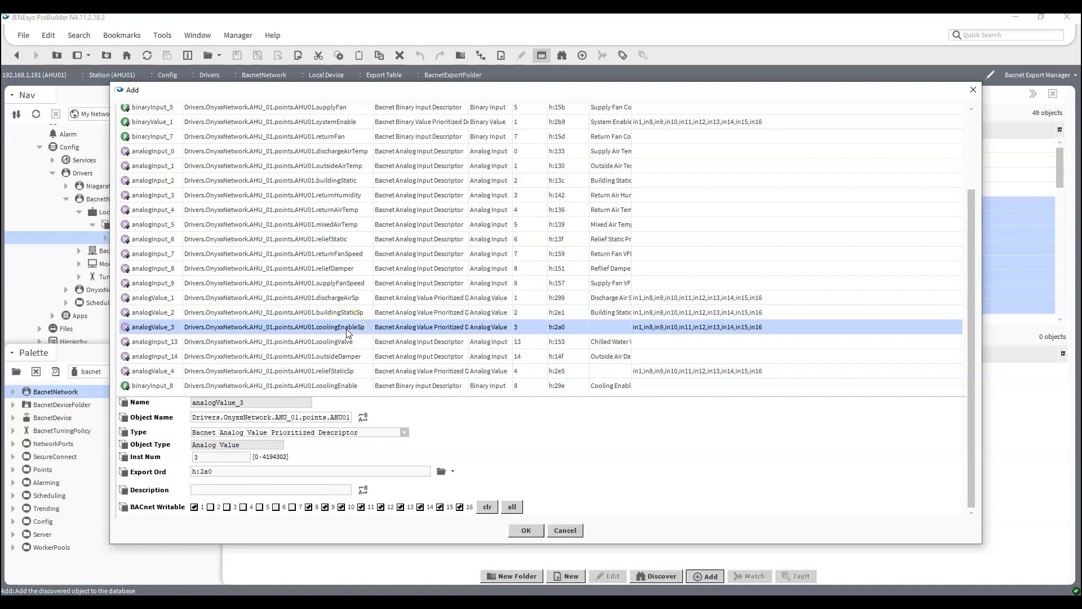
{"action": "left_click", "coordinate": [267, 490]}
{"action": "left_click", "coordinate": [320, 371]}
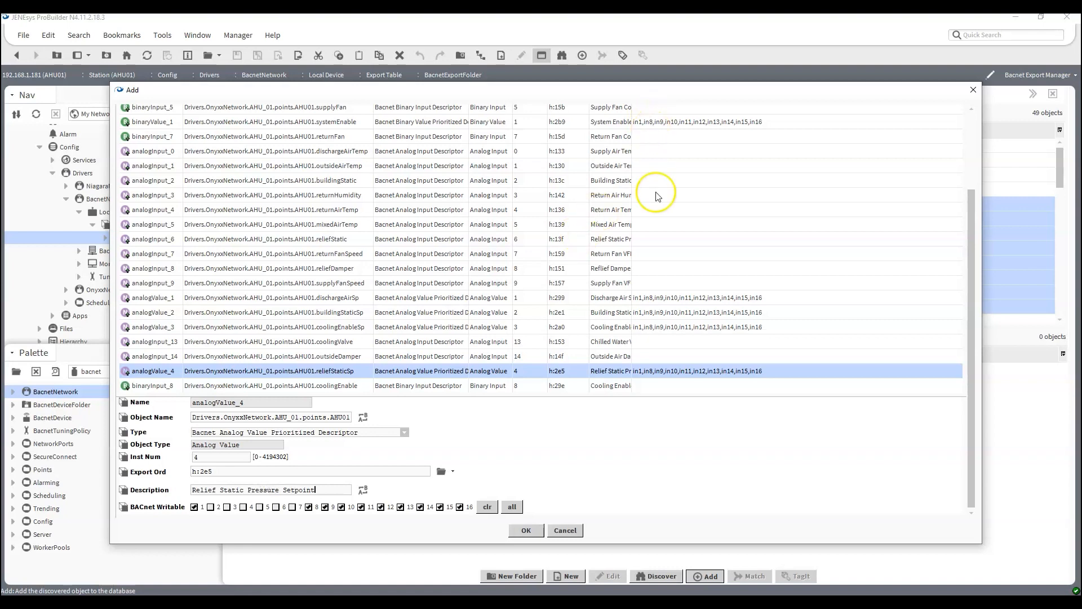
Review the configured object list and add all the objects to the BacnetExportFolder.
{"action": "scroll", "coordinate": [662, 220], "scroll_direction": "up", "scroll_amount": 3}
{"action": "scroll", "coordinate": [663, 146], "scroll_direction": "down", "scroll_amount": 3}
{"action": "scroll", "coordinate": [443, 279], "scroll_direction": "up", "scroll_amount": 3}
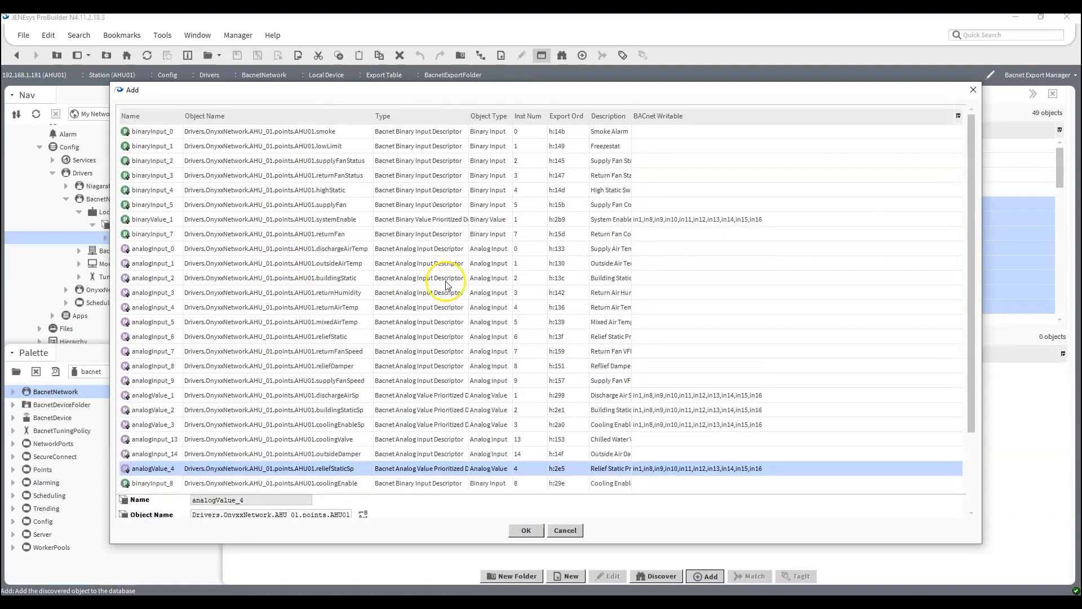
{"action": "scroll", "coordinate": [450, 226], "scroll_direction": "down", "scroll_amount": 3}
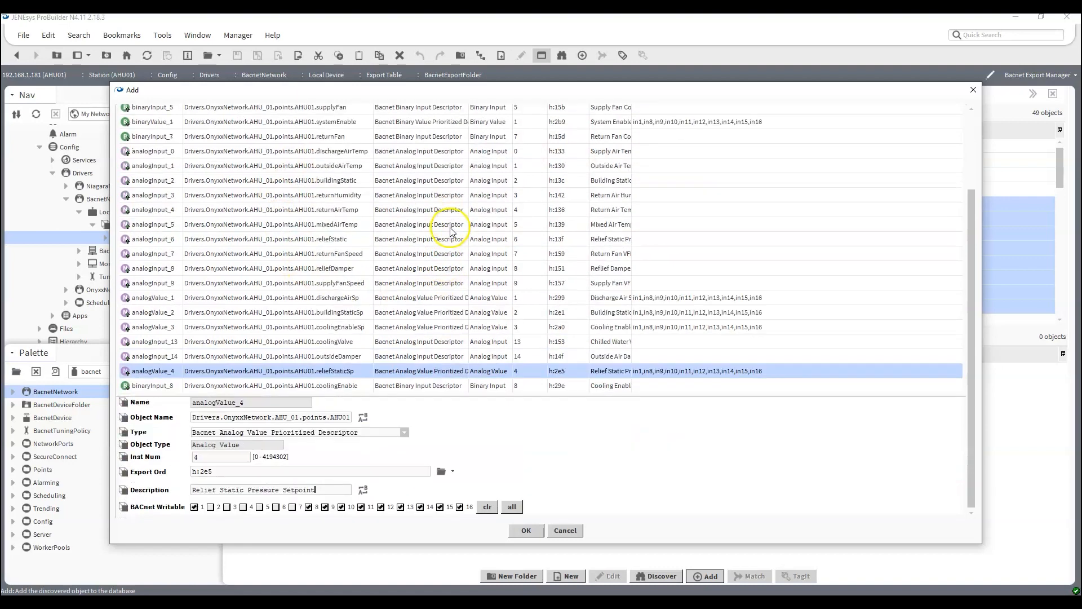
{"action": "left_click", "coordinate": [523, 530]}
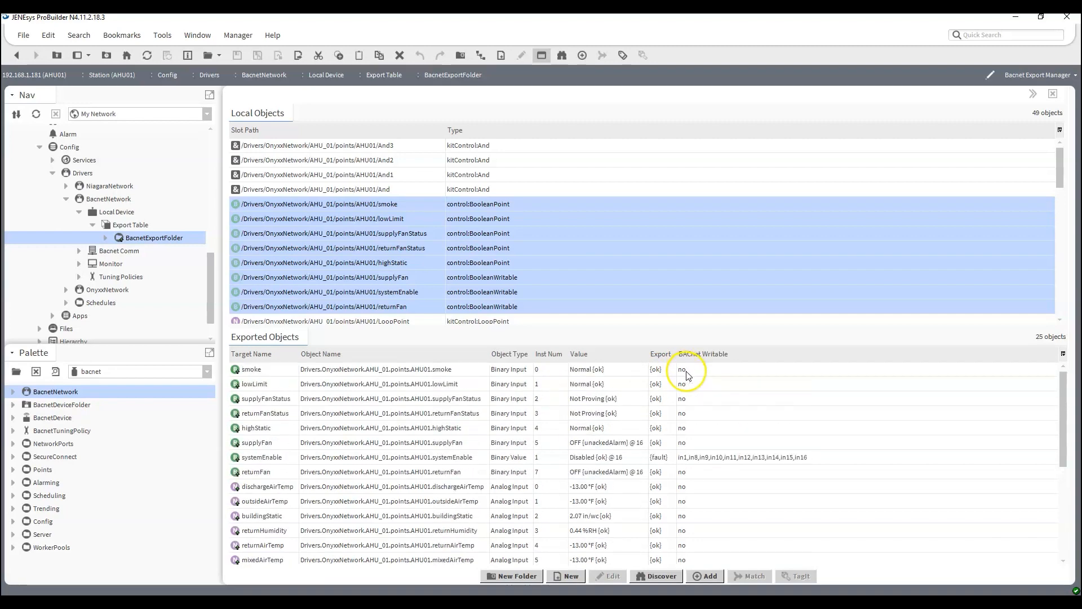
Examine the exported objects' types, instance numbers, values, export status and BACnet writable levels, including the systemEnable entry.
{"action": "scroll", "coordinate": [648, 428], "scroll_direction": "down", "scroll_amount": 1}
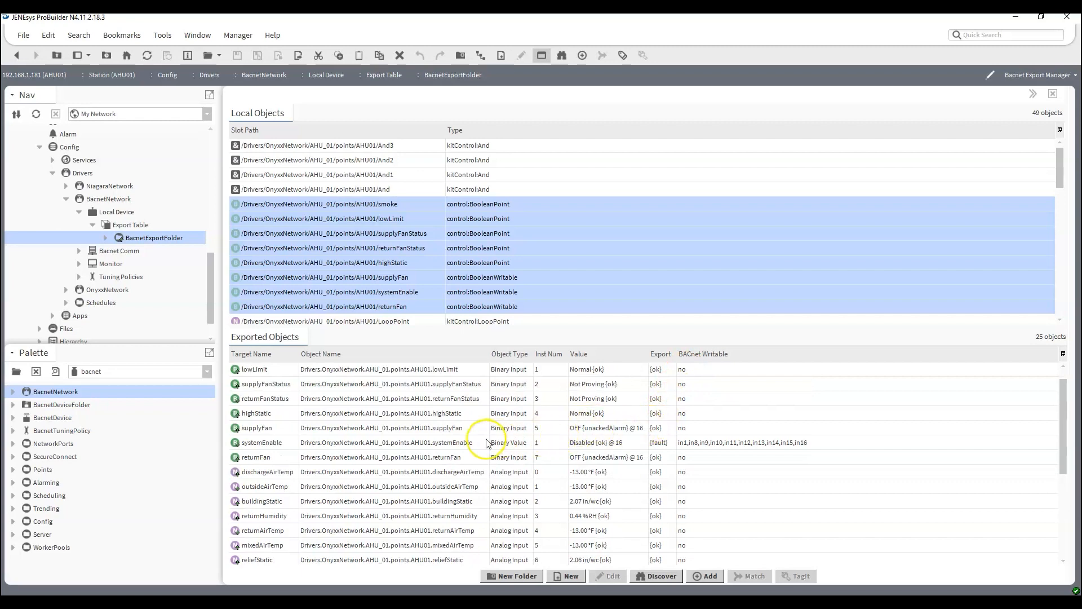
{"action": "scroll", "coordinate": [605, 444], "scroll_direction": "down", "scroll_amount": 5}
{"action": "scroll", "coordinate": [605, 443], "scroll_direction": "up", "scroll_amount": 2}
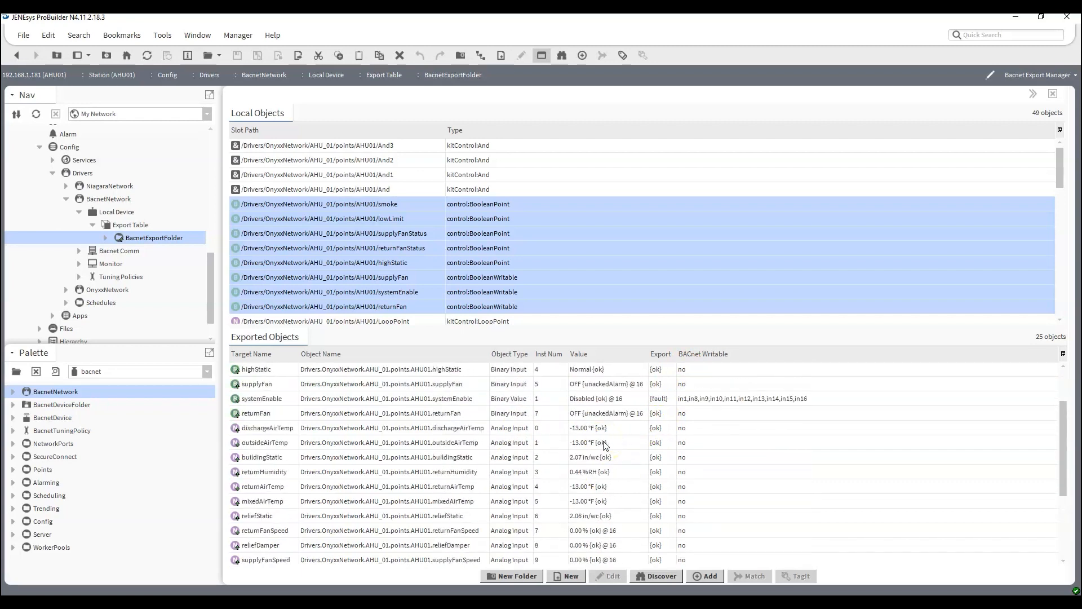
{"action": "left_click", "coordinate": [449, 398]}
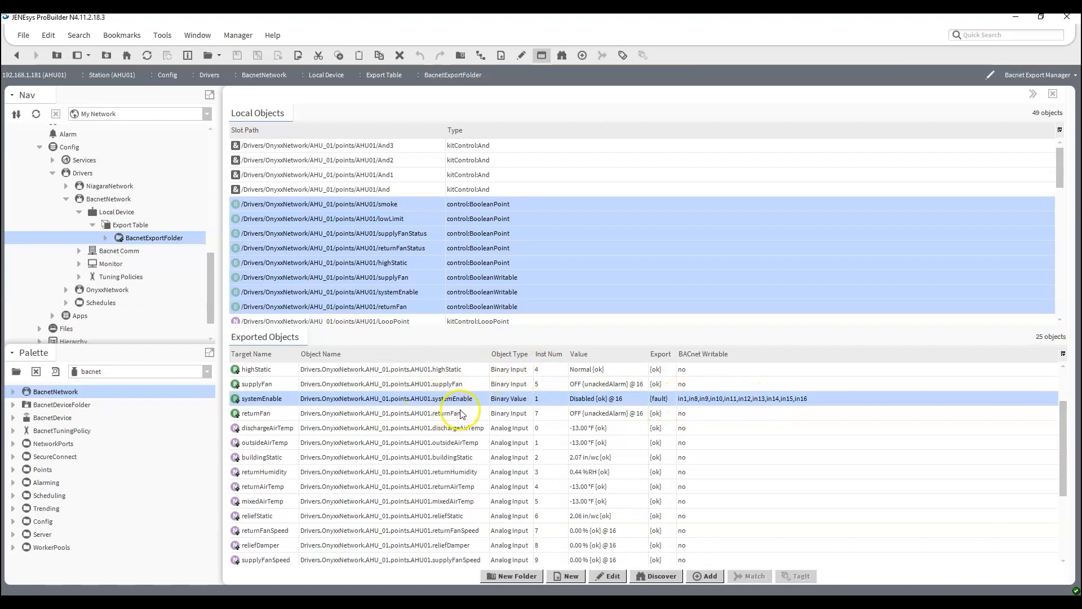
{"action": "scroll", "coordinate": [454, 412], "scroll_direction": "down", "scroll_amount": 3}
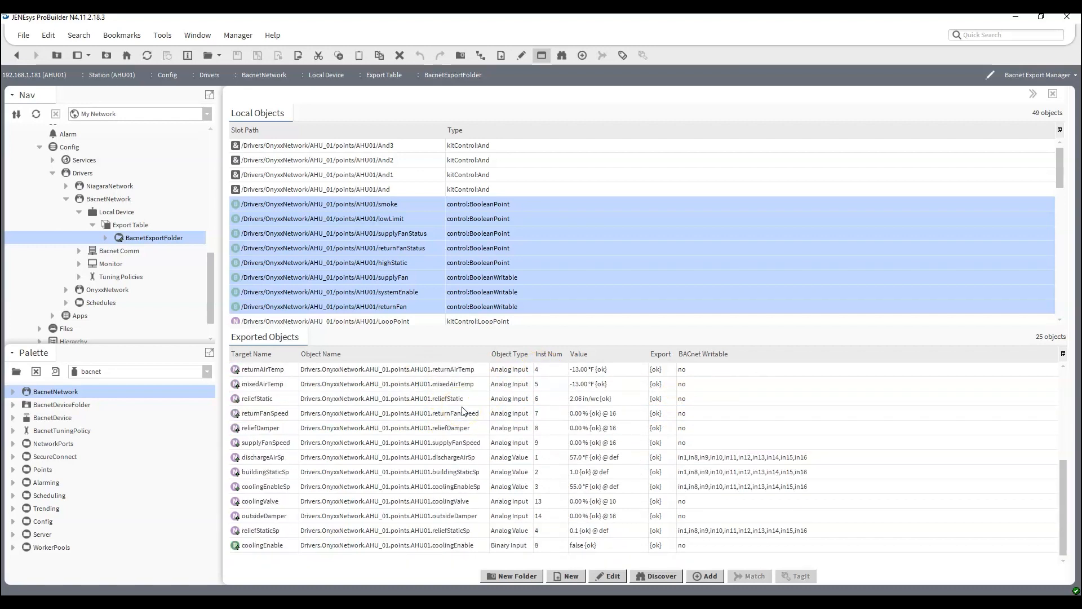
{"action": "scroll", "coordinate": [465, 417], "scroll_direction": "up", "scroll_amount": 4}
{"action": "scroll", "coordinate": [474, 429], "scroll_direction": "down", "scroll_amount": 4}
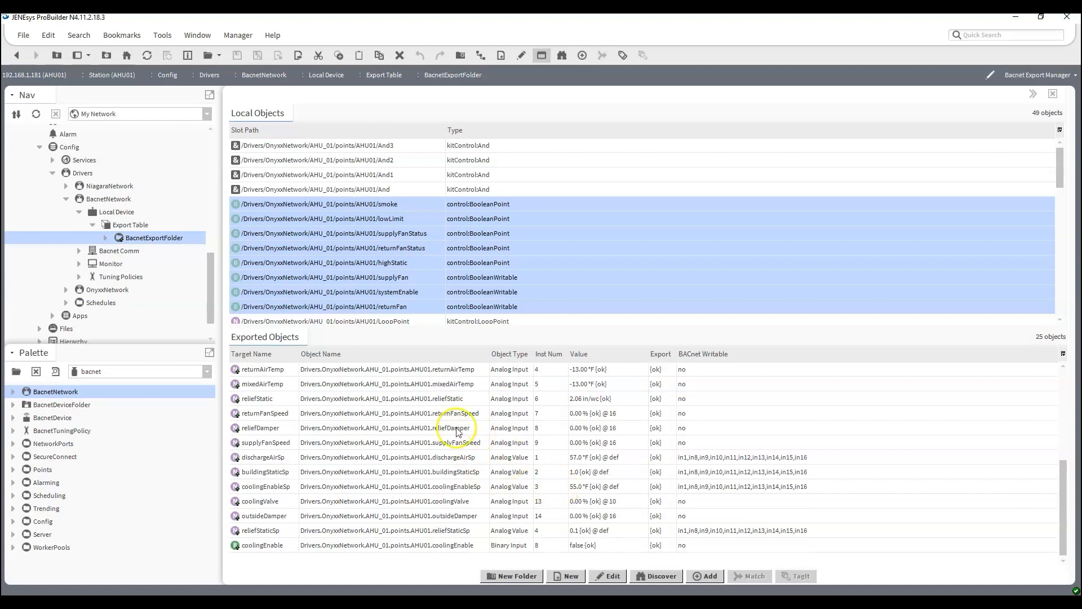
Open the AX User Manager of the UserService in the AHU01 station.
{"action": "scroll", "coordinate": [138, 276], "scroll_direction": "up", "scroll_amount": 6}
{"action": "scroll", "coordinate": [140, 279], "scroll_direction": "up", "scroll_amount": 2}
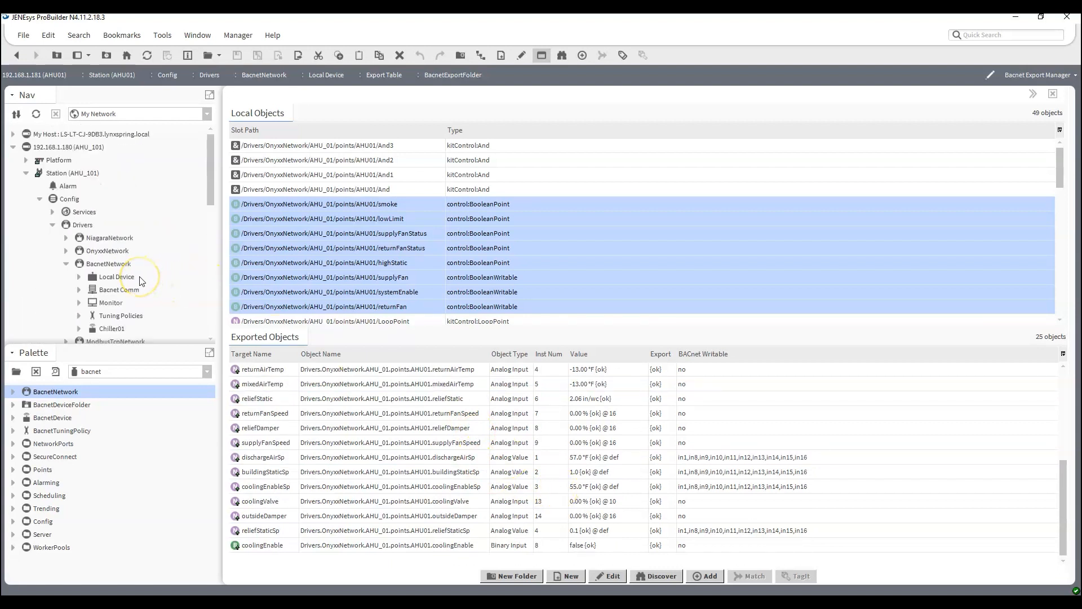
{"action": "scroll", "coordinate": [34, 228], "scroll_direction": "down", "scroll_amount": 8}
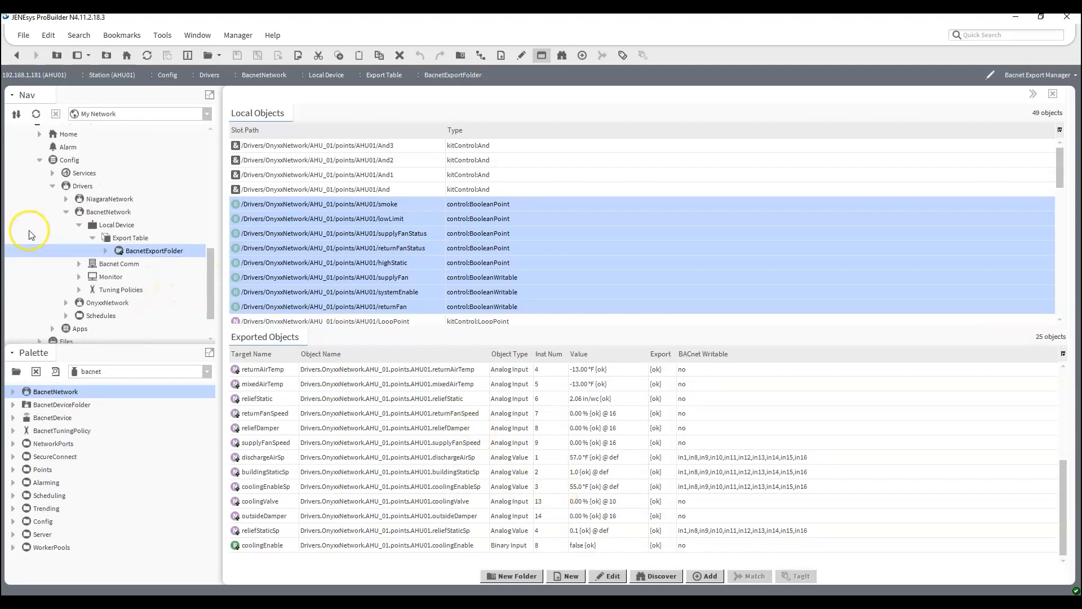
{"action": "left_click", "coordinate": [52, 174]}
{"action": "scroll", "coordinate": [53, 235], "scroll_direction": "up", "scroll_amount": 2}
{"action": "scroll", "coordinate": [54, 231], "scroll_direction": "down", "scroll_amount": 3}
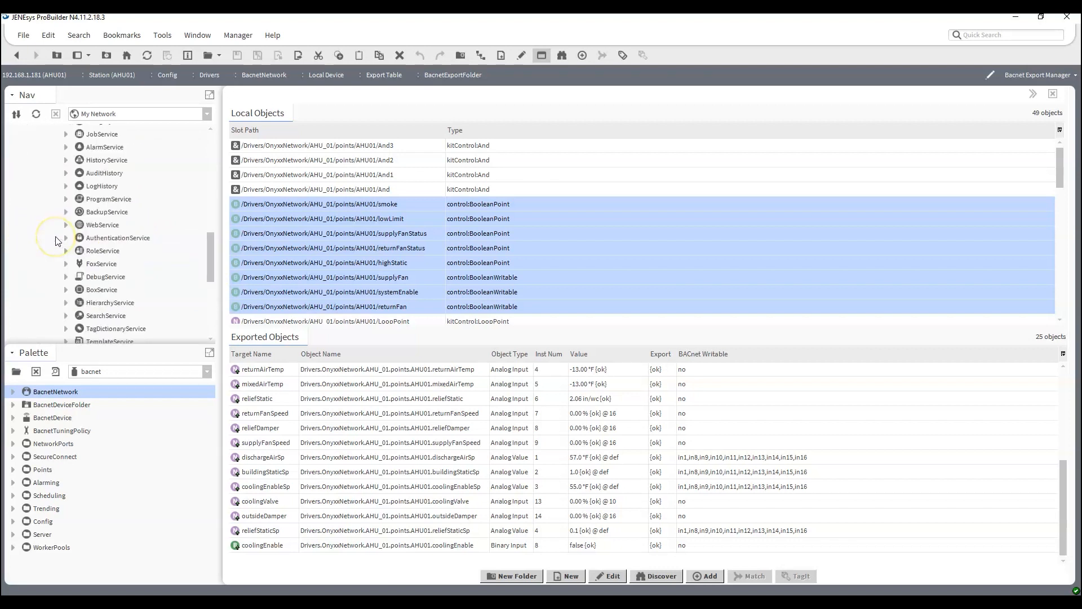
{"action": "scroll", "coordinate": [56, 241], "scroll_direction": "down", "scroll_amount": 1}
{"action": "scroll", "coordinate": [56, 275], "scroll_direction": "up", "scroll_amount": 2}
{"action": "scroll", "coordinate": [57, 276], "scroll_direction": "up", "scroll_amount": 1}
{"action": "scroll", "coordinate": [55, 270], "scroll_direction": "down", "scroll_amount": 1}
{"action": "scroll", "coordinate": [54, 268], "scroll_direction": "up", "scroll_amount": 1}
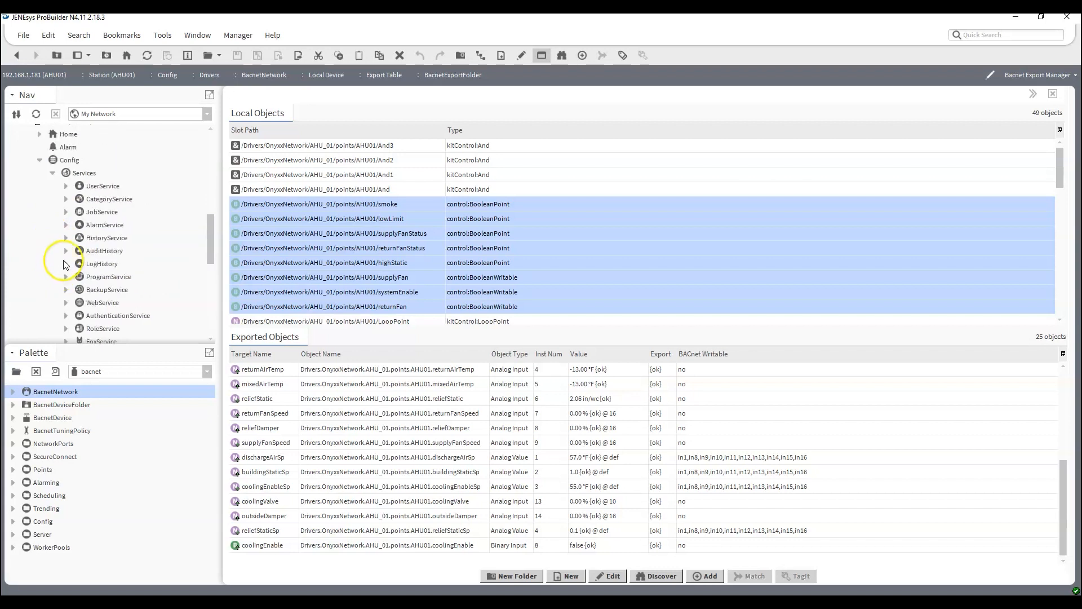
{"action": "right_click", "coordinate": [120, 187]}
{"action": "mouse_move", "coordinate": [164, 189]}
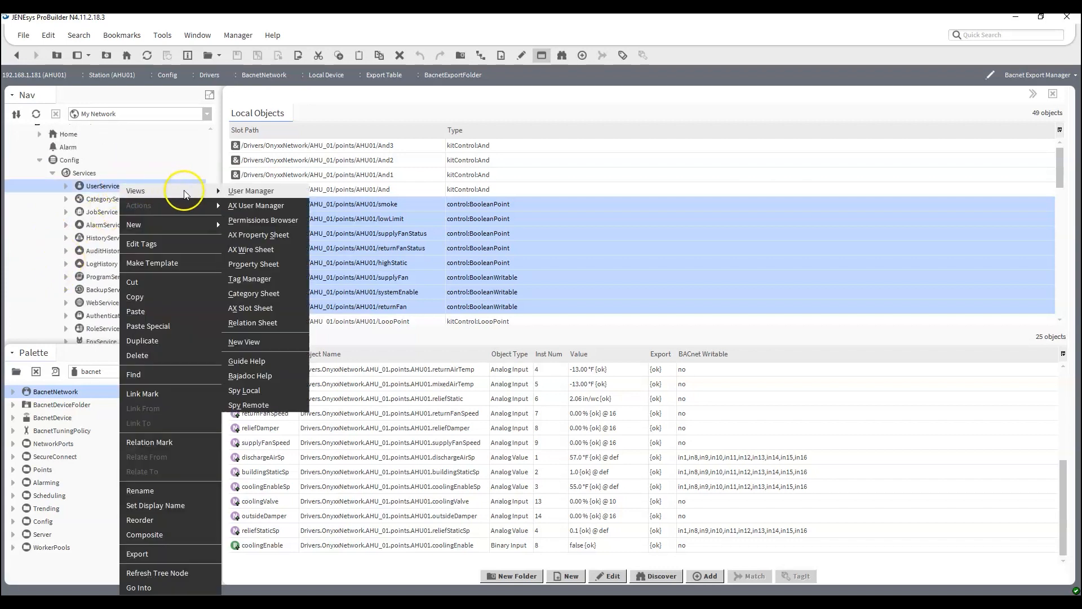
{"action": "left_click", "coordinate": [278, 206]}
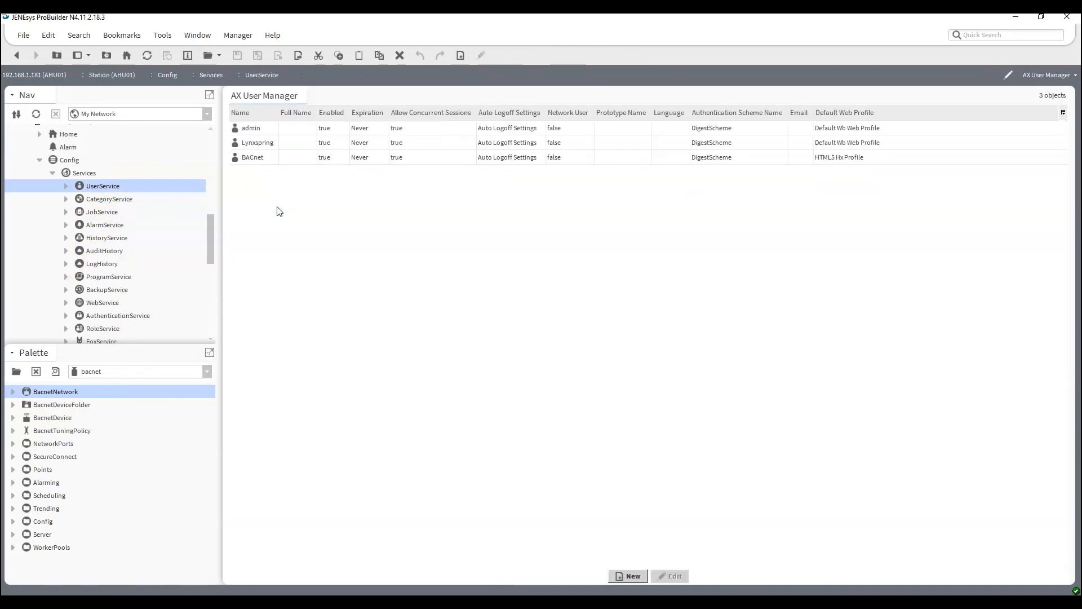
Assign the admin role to the BACnet user account and save the change.
{"action": "double_click", "coordinate": [261, 162]}
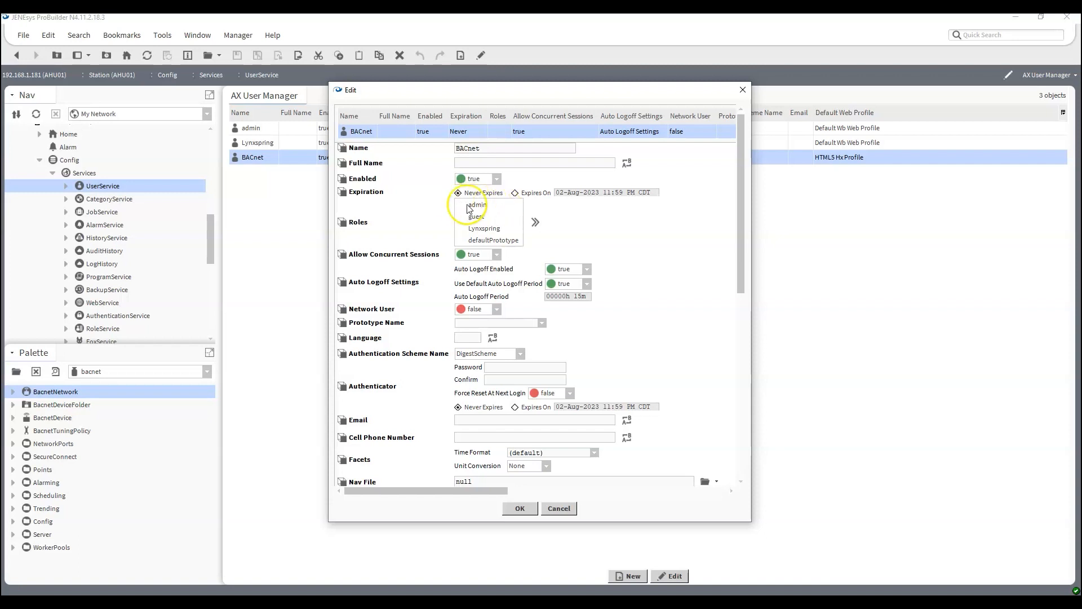
{"action": "left_click", "coordinate": [468, 207]}
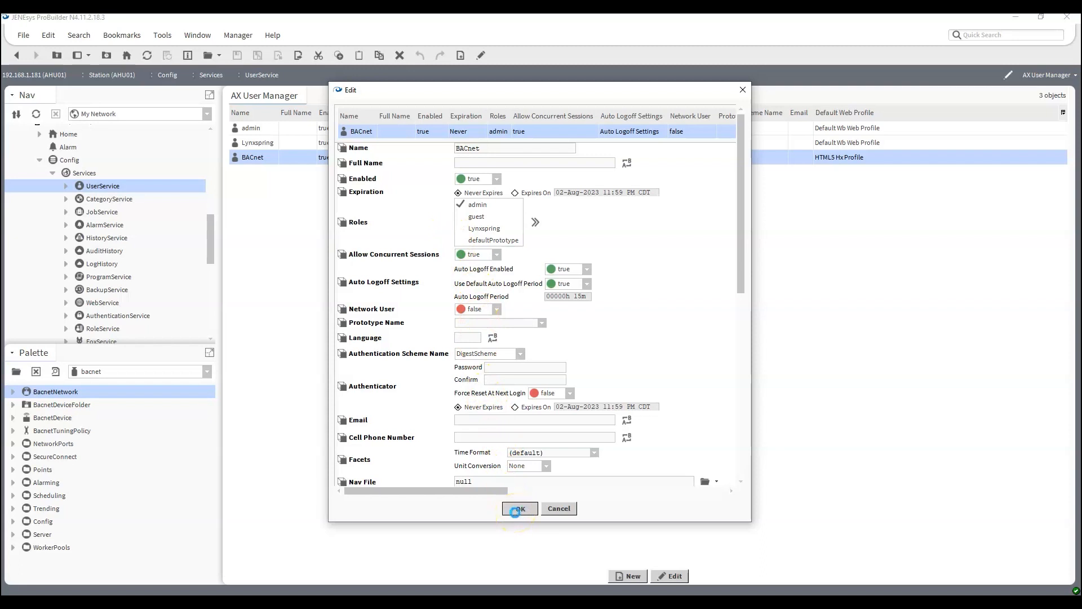
{"action": "left_click", "coordinate": [515, 509]}
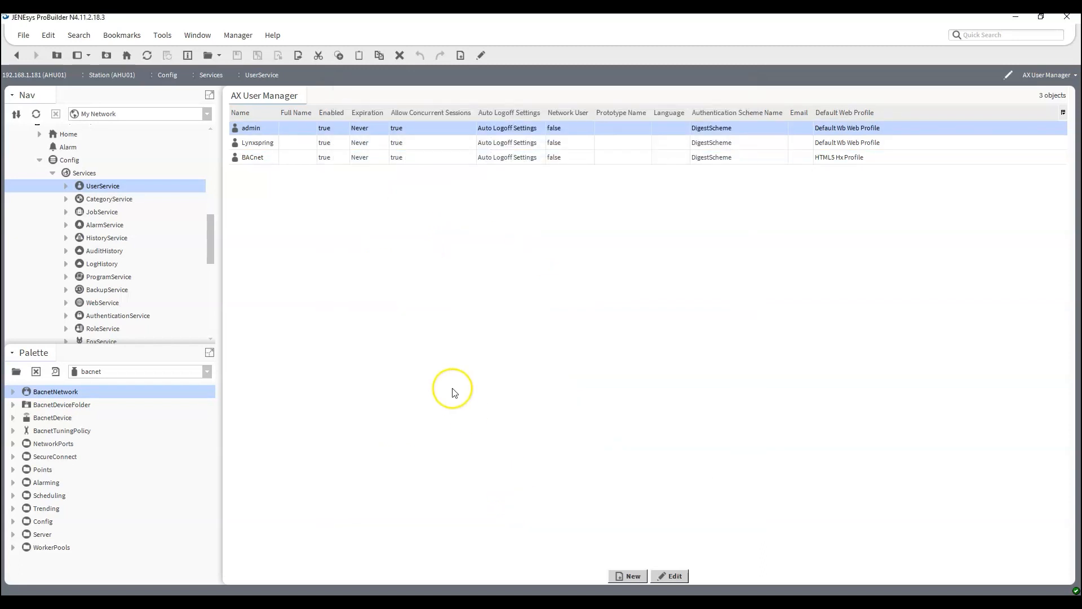
Collapse the AHU01 station's Services and Drivers branches and the AHU01 host in the navigation tree.
{"action": "scroll", "coordinate": [68, 236], "scroll_direction": "up", "scroll_amount": 4}
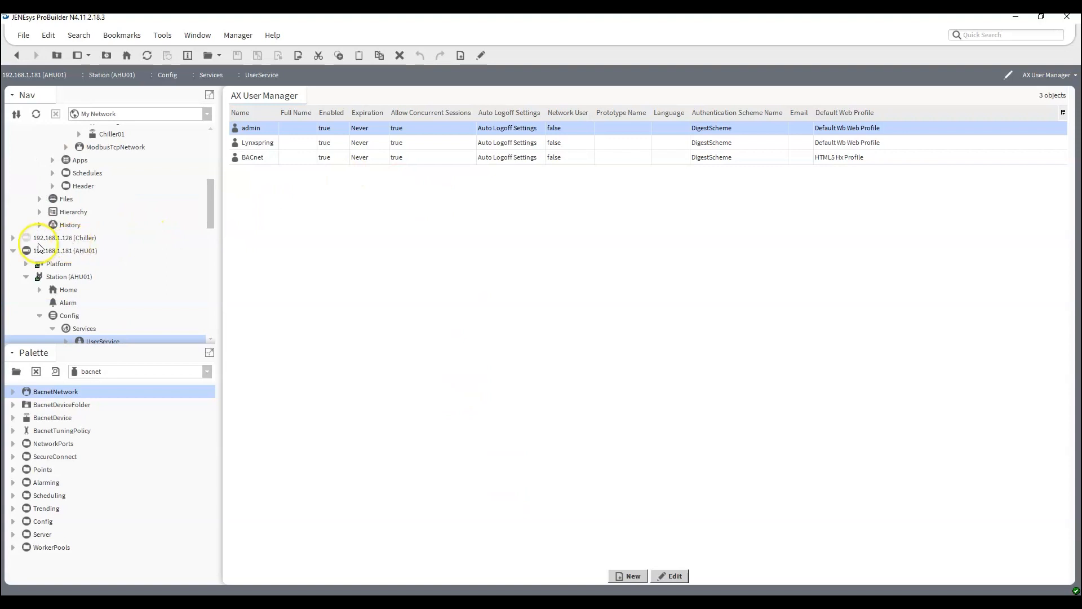
{"action": "scroll", "coordinate": [39, 246], "scroll_direction": "down", "scroll_amount": 4}
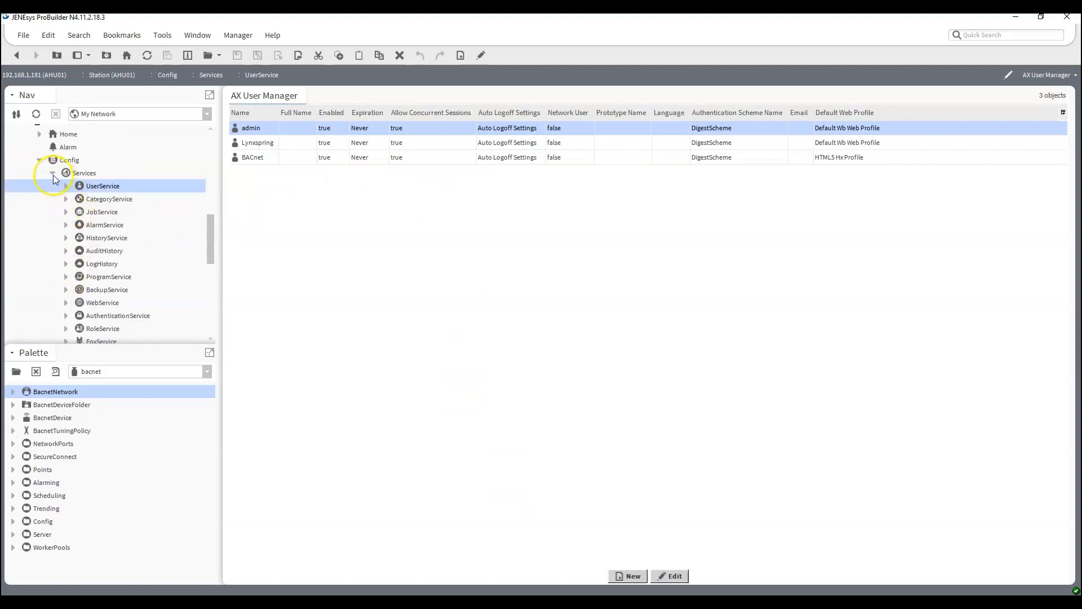
{"action": "left_click", "coordinate": [53, 174]}
{"action": "left_click", "coordinate": [52, 186]}
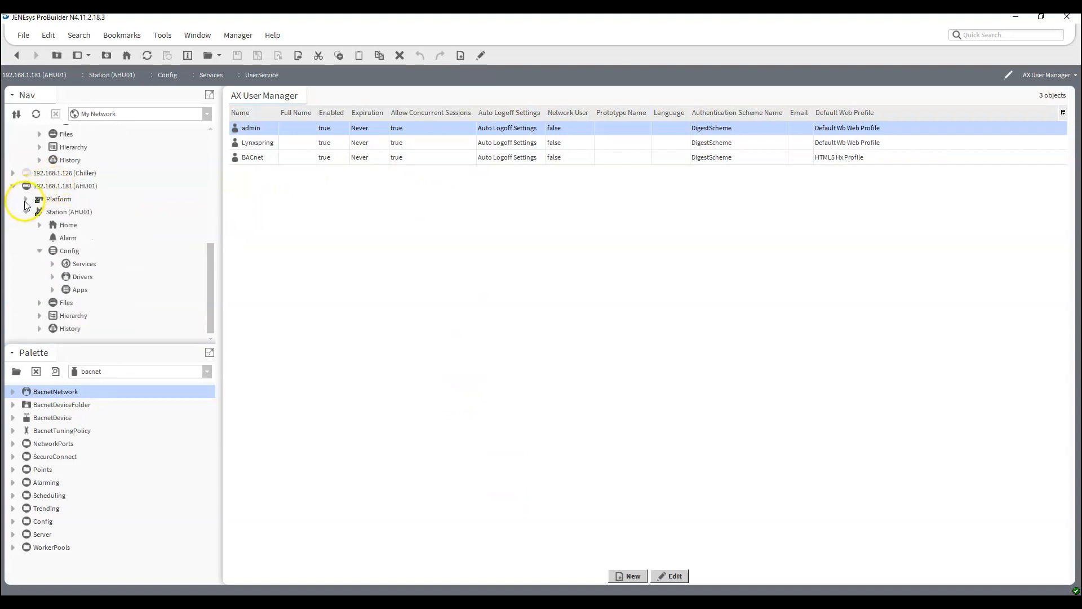
{"action": "scroll", "coordinate": [24, 214], "scroll_direction": "up", "scroll_amount": 3}
{"action": "left_click", "coordinate": [13, 301]}
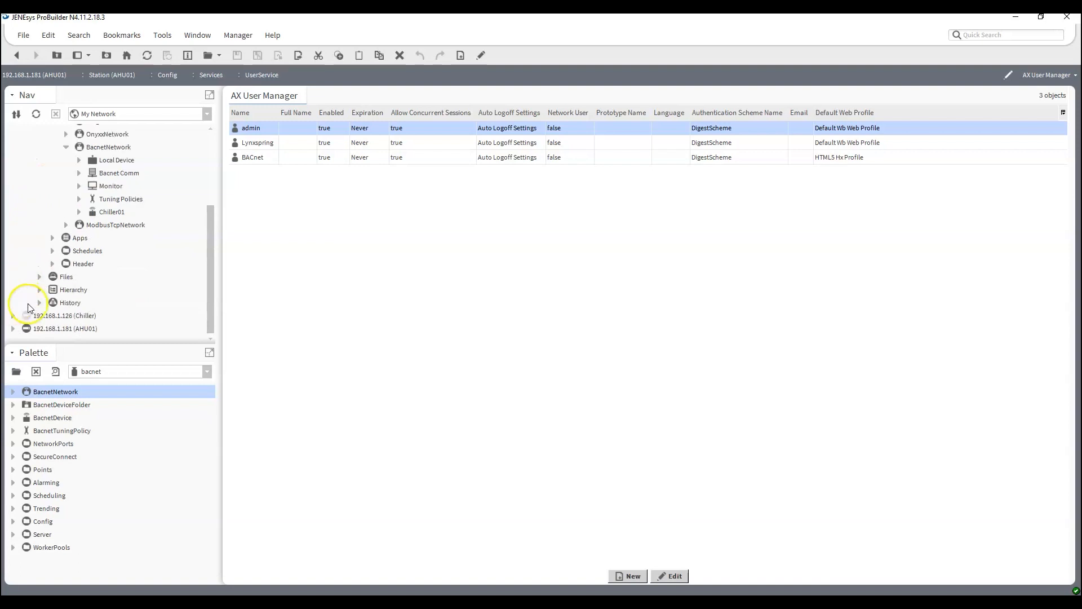
Run a device discovery on the AHU_101 station's BacnetNetwork, toggling the Send Global network option.
{"action": "scroll", "coordinate": [124, 292], "scroll_direction": "up", "scroll_amount": 3}
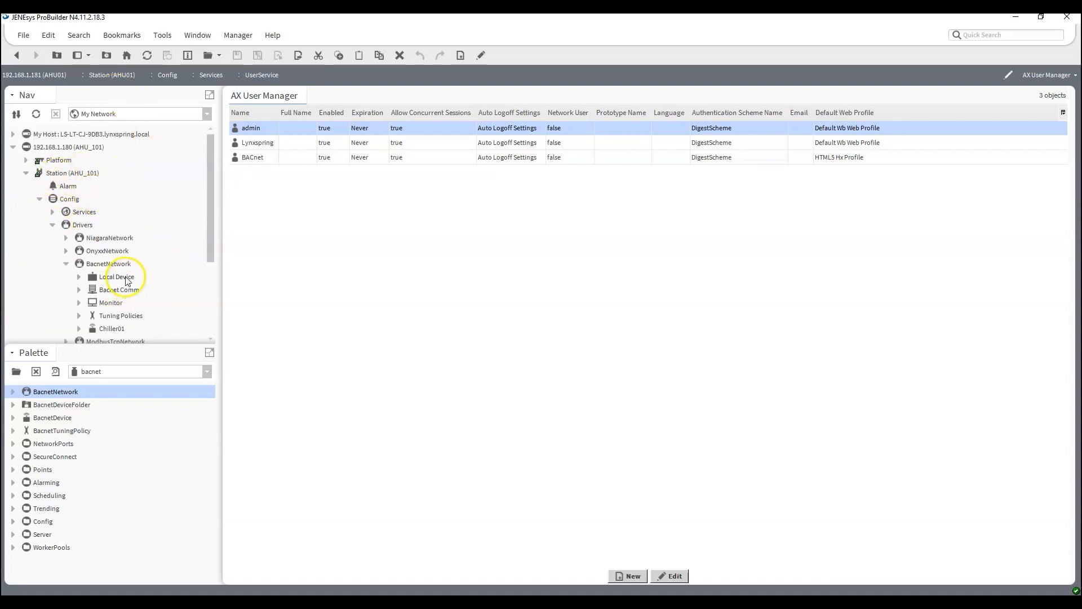
{"action": "scroll", "coordinate": [128, 280], "scroll_direction": "down", "scroll_amount": 1}
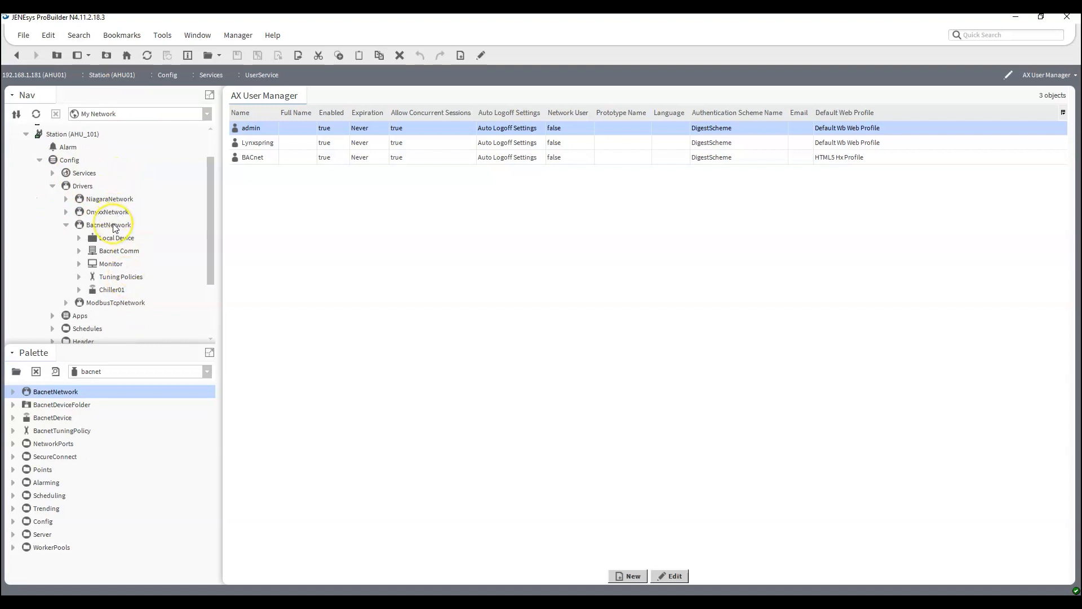
{"action": "double_click", "coordinate": [113, 225]}
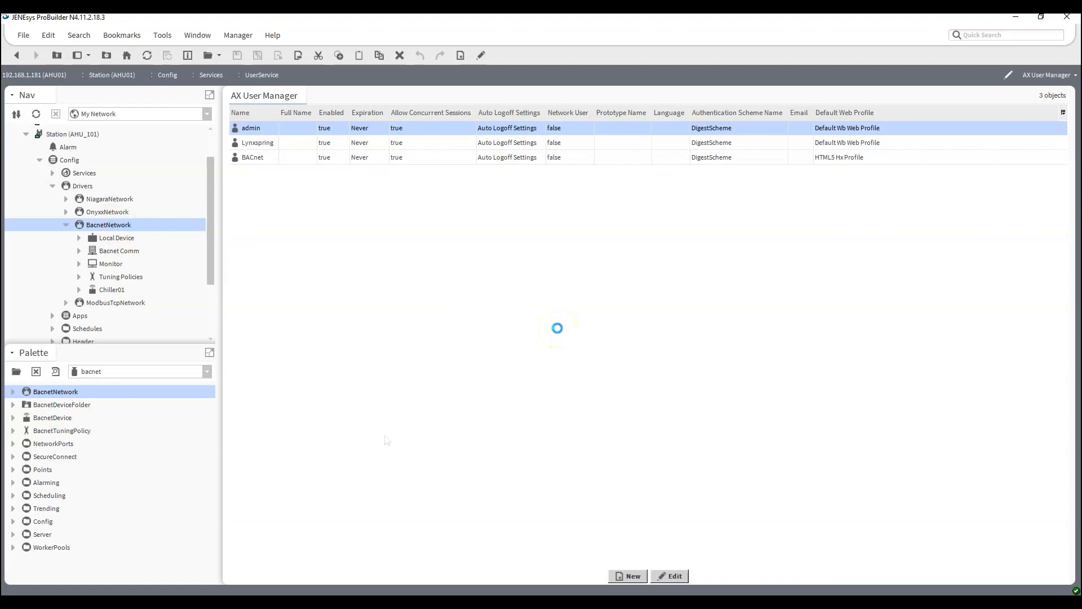
{"action": "left_click", "coordinate": [648, 550]}
{"action": "left_click", "coordinate": [525, 308]}
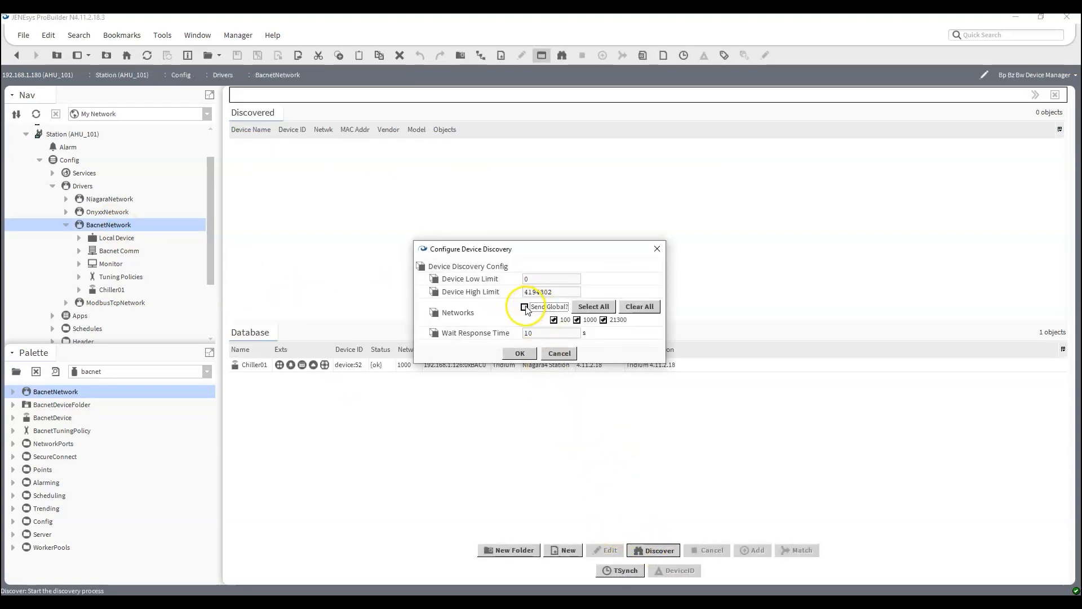
{"action": "left_click", "coordinate": [521, 354]}
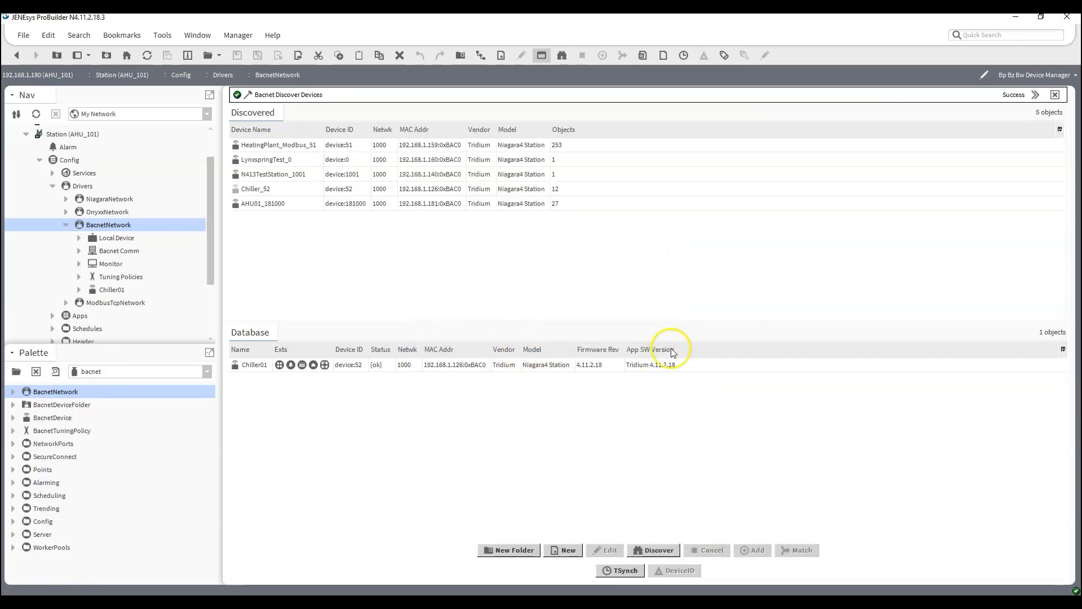
Add the discovered device AHU01_181000 to the AHU_101 station's BACnet database with the name AHU02.
{"action": "left_click", "coordinate": [275, 206]}
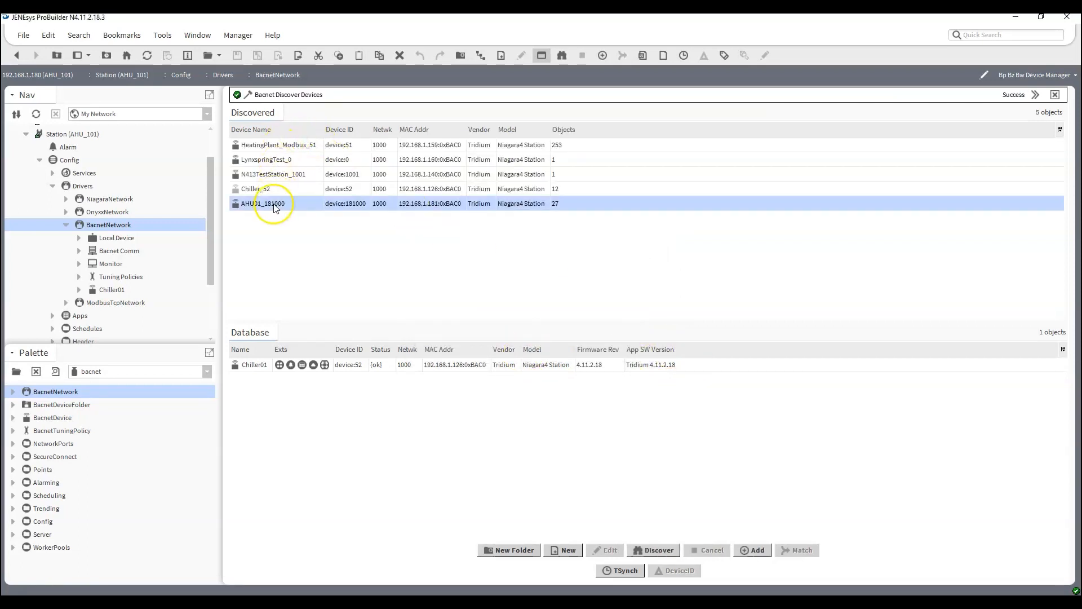
{"action": "left_click", "coordinate": [749, 549]}
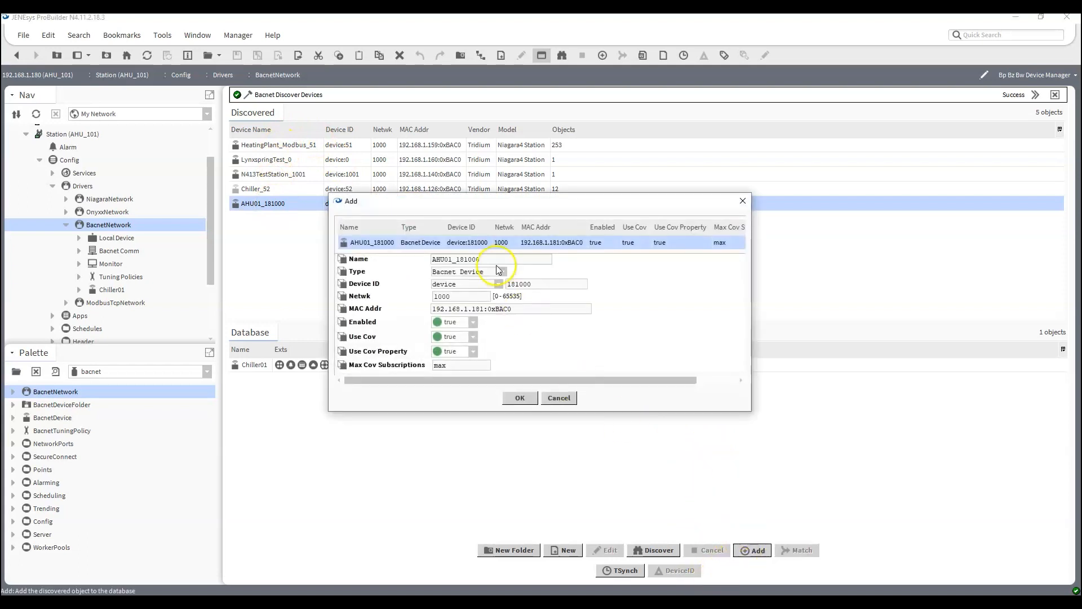
{"action": "left_click_drag", "start_coordinate": [452, 258], "coordinate": [551, 278]}
{"action": "left_click_drag", "start_coordinate": [450, 260], "coordinate": [529, 274]}
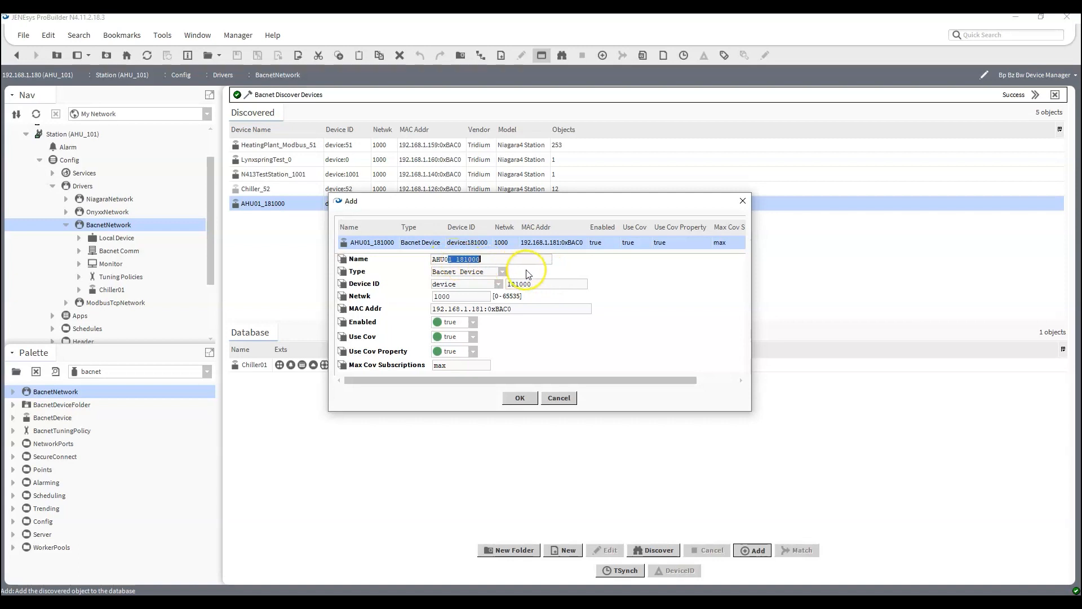
{"action": "left_click", "coordinate": [517, 404]}
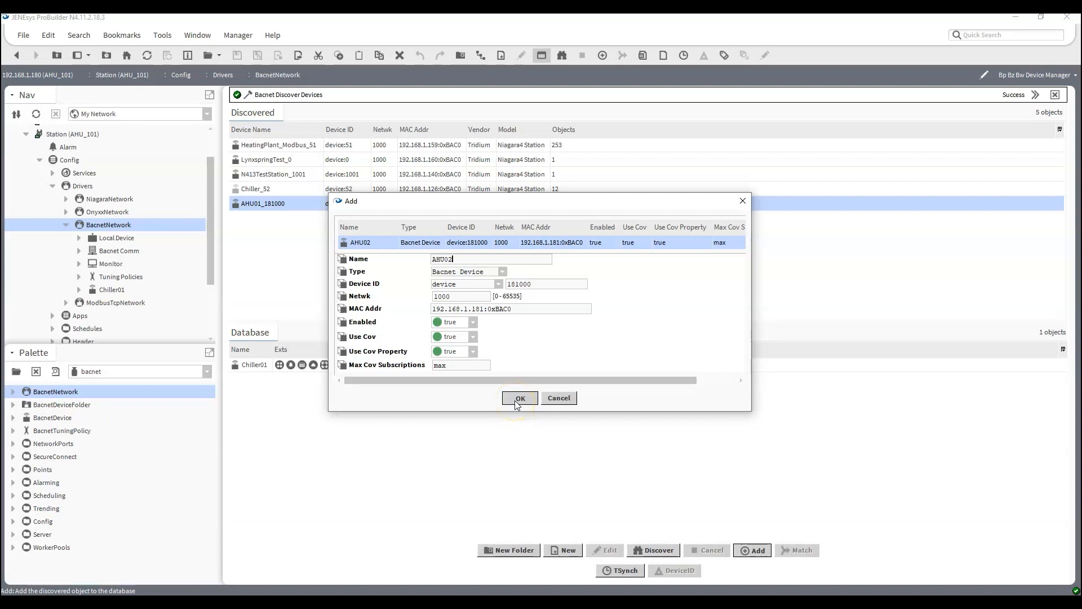
{"action": "left_click", "coordinate": [516, 405]}
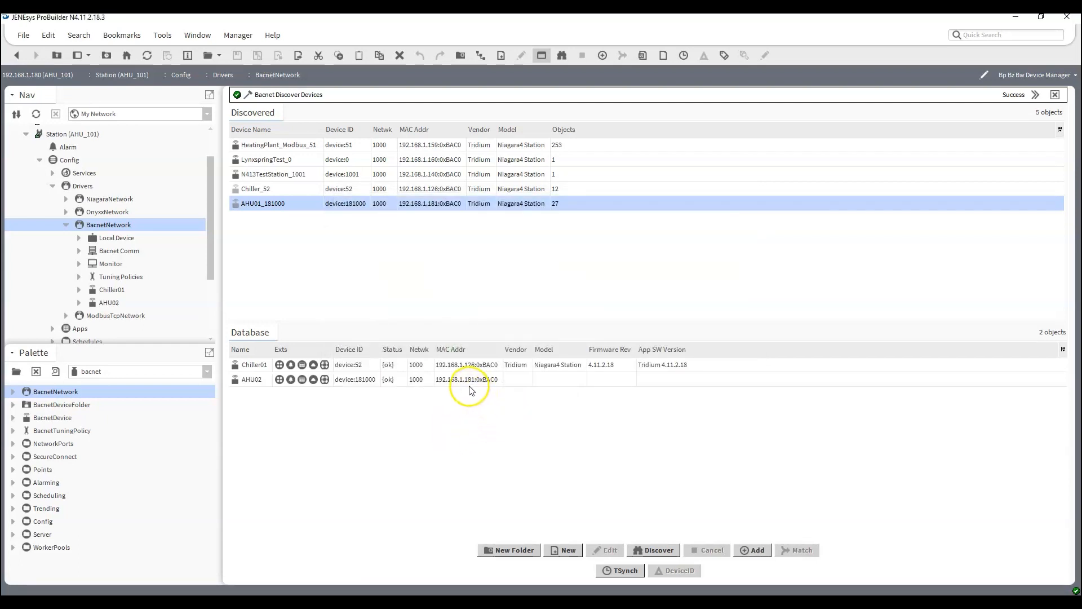
Expand the AHU02 device and examine how Chiller01's points are organised in its Control folder.
{"action": "left_click", "coordinate": [79, 303]}
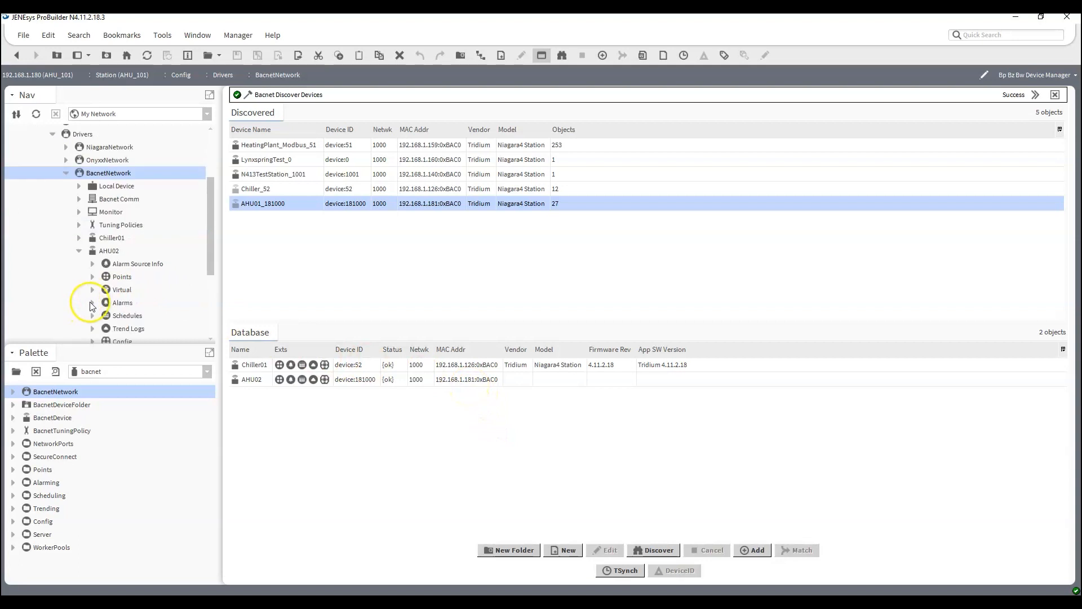
{"action": "left_click", "coordinate": [79, 237]}
{"action": "left_click", "coordinate": [92, 263]}
{"action": "left_click", "coordinate": [105, 276]}
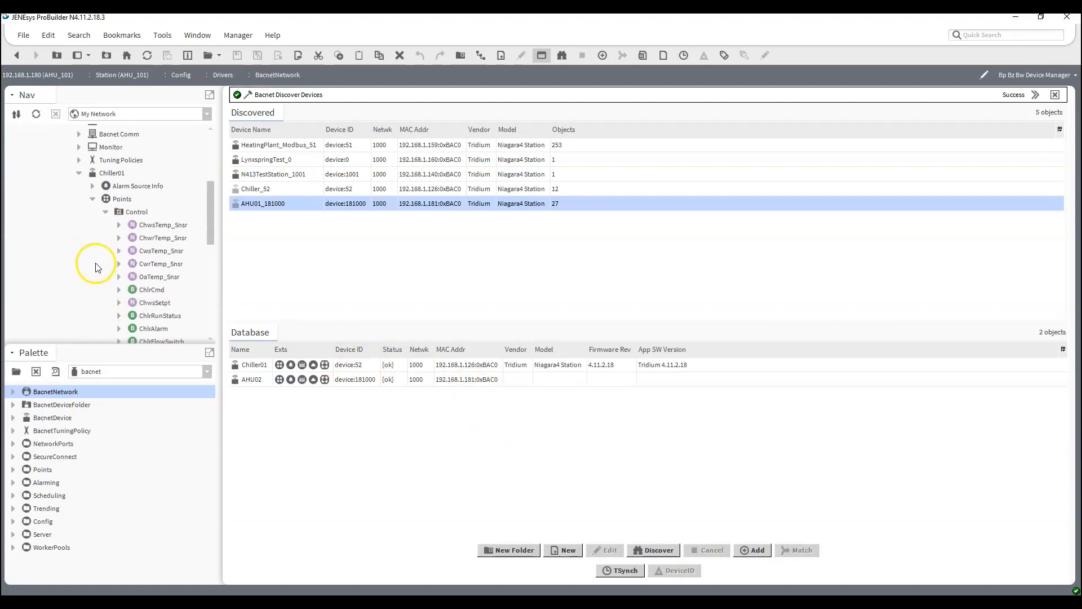
{"action": "left_click", "coordinate": [92, 199]}
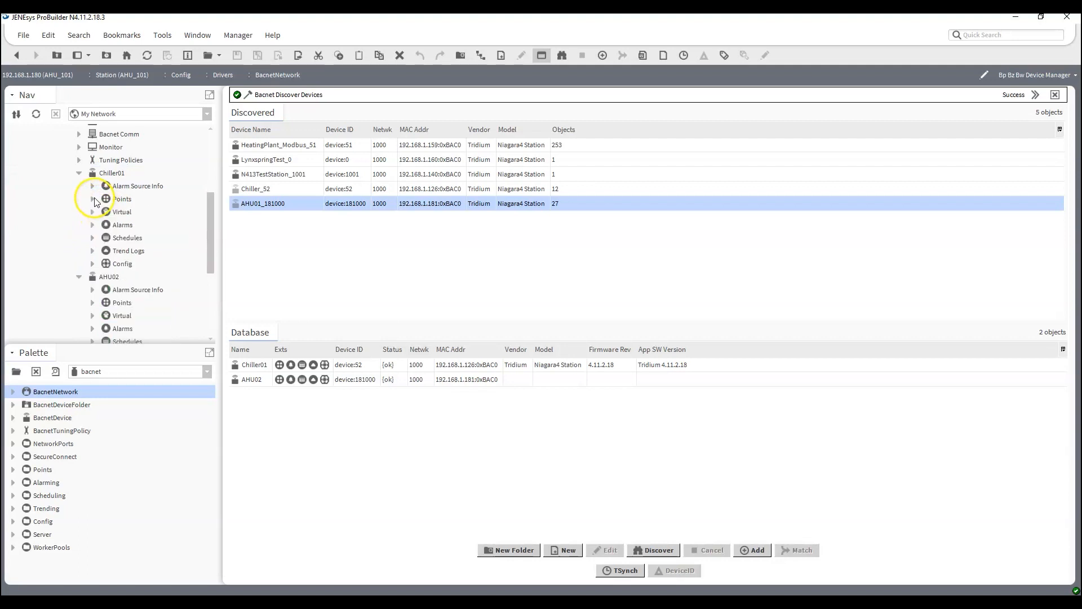
{"action": "left_click", "coordinate": [80, 173]}
Create a folder named Control under AHU02's Points and open it.
{"action": "double_click", "coordinate": [119, 212]}
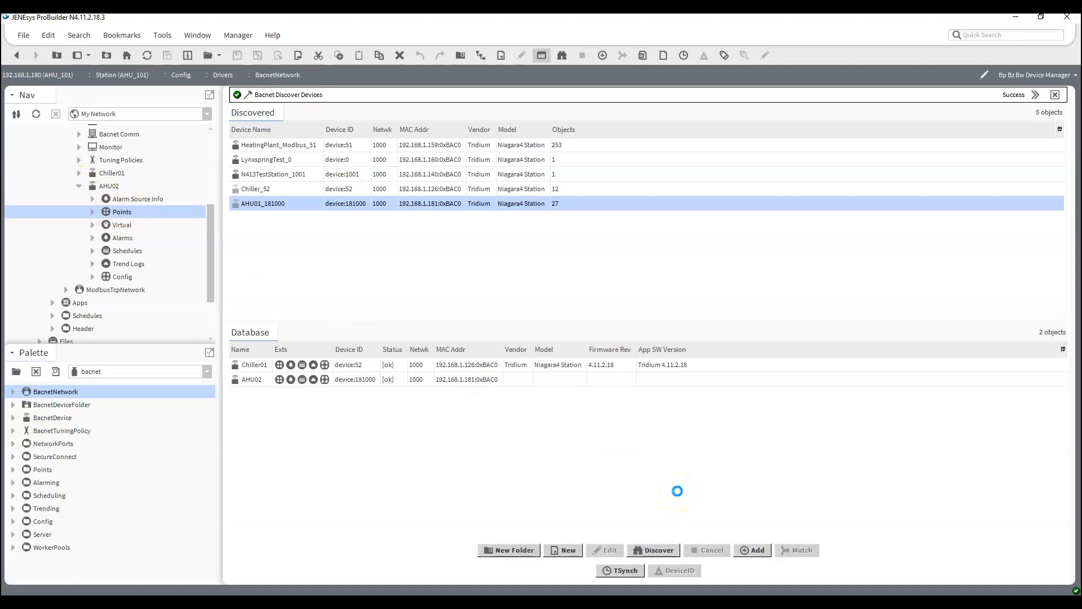
{"action": "left_click", "coordinate": [488, 576]}
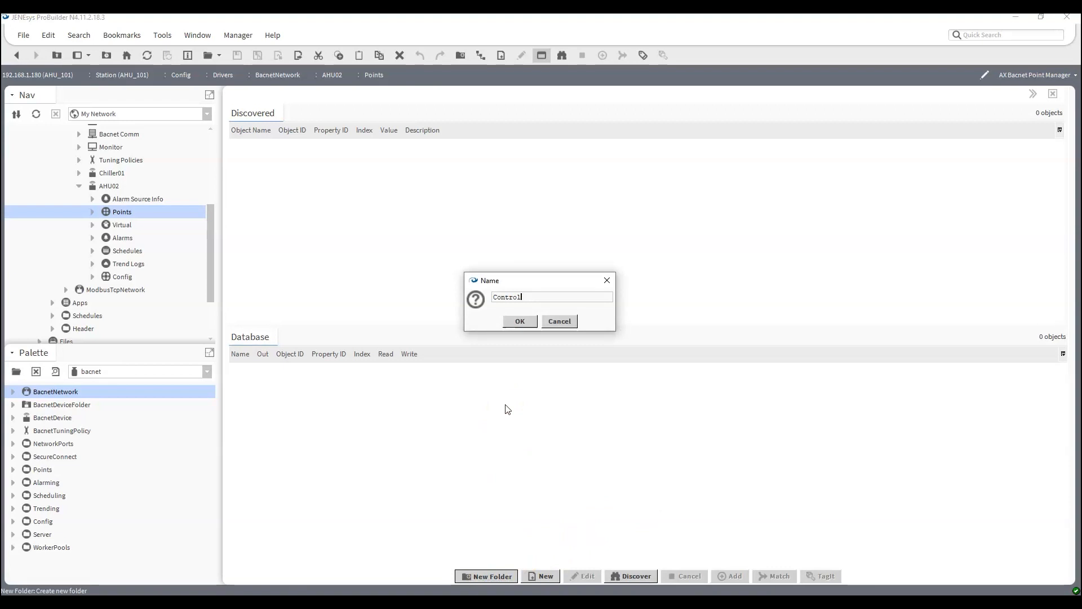
{"action": "key", "text": "Return"}
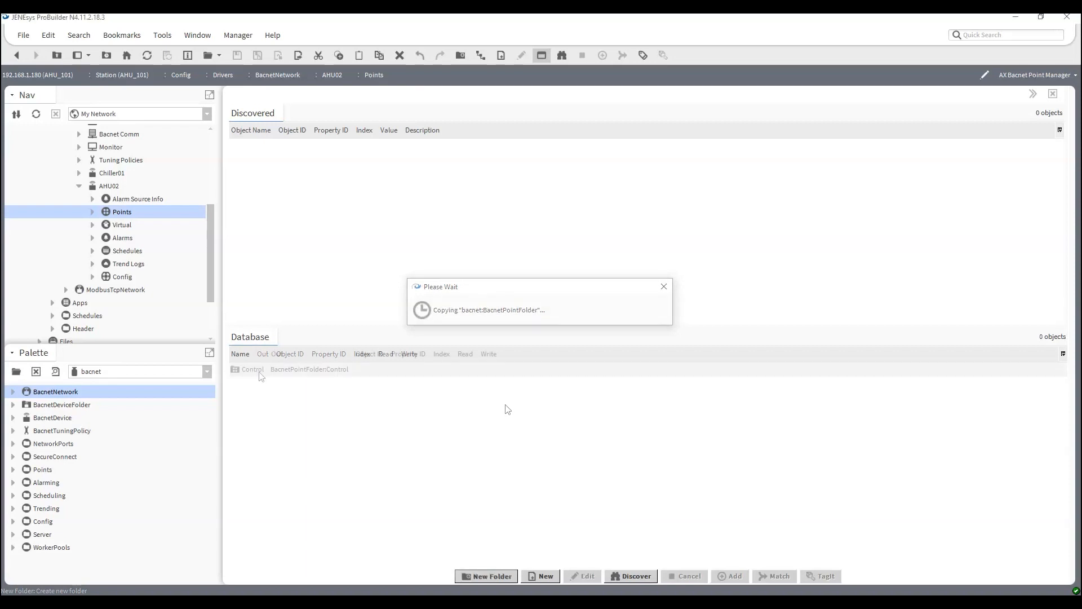
{"action": "left_click", "coordinate": [252, 370]}
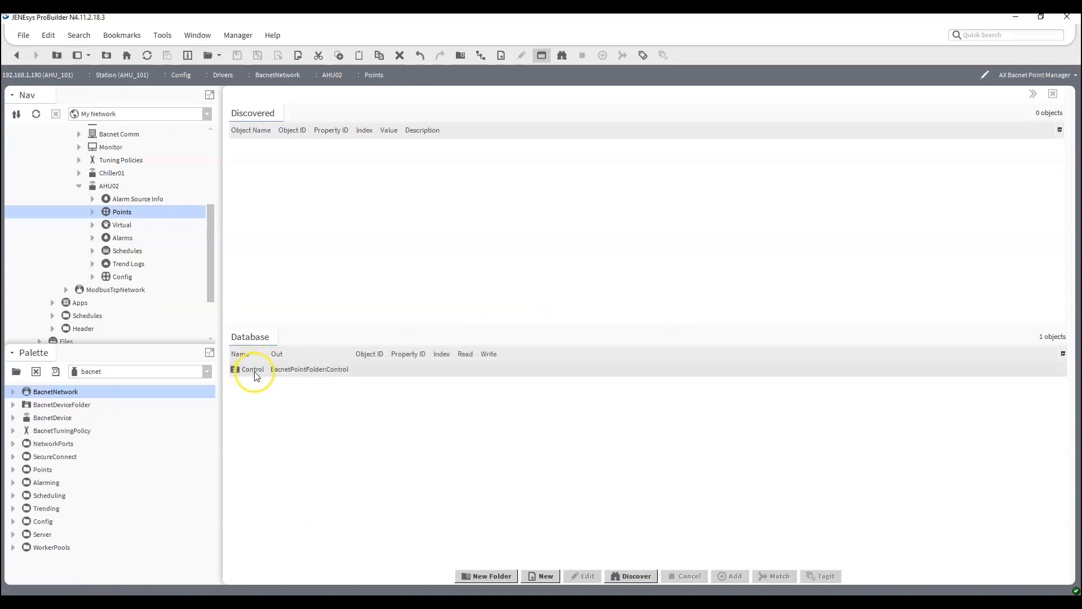
{"action": "double_click", "coordinate": [255, 376]}
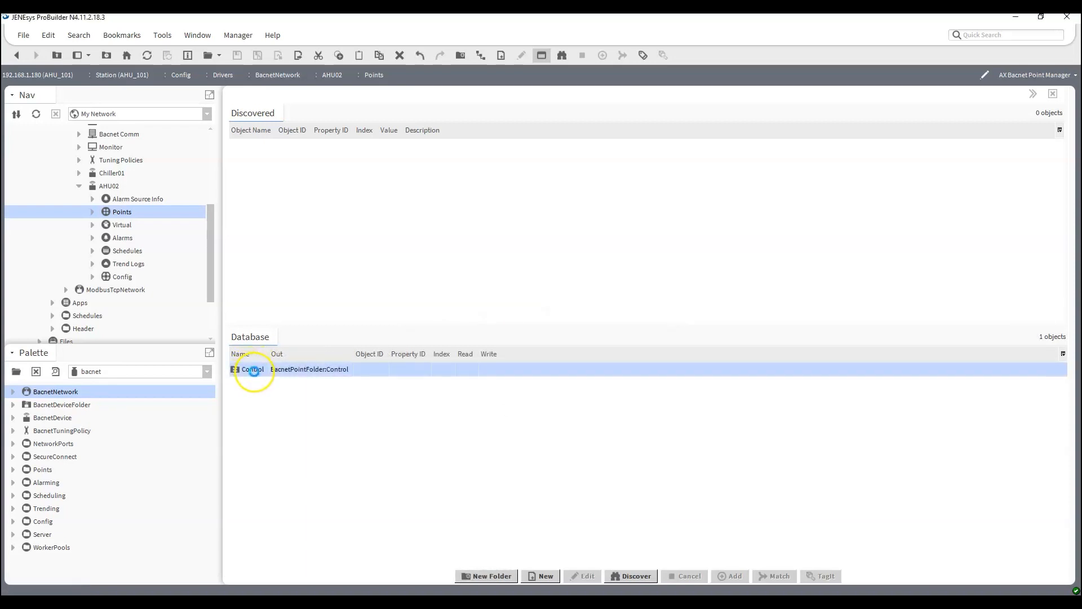
Discover AHU02's BACnet points in the Control folder and start adding all objects from smoke through coolingEnable.
{"action": "left_click", "coordinate": [637, 575]}
{"action": "scroll", "coordinate": [425, 282], "scroll_direction": "down", "scroll_amount": 5}
{"action": "scroll", "coordinate": [425, 282], "scroll_direction": "up", "scroll_amount": 5}
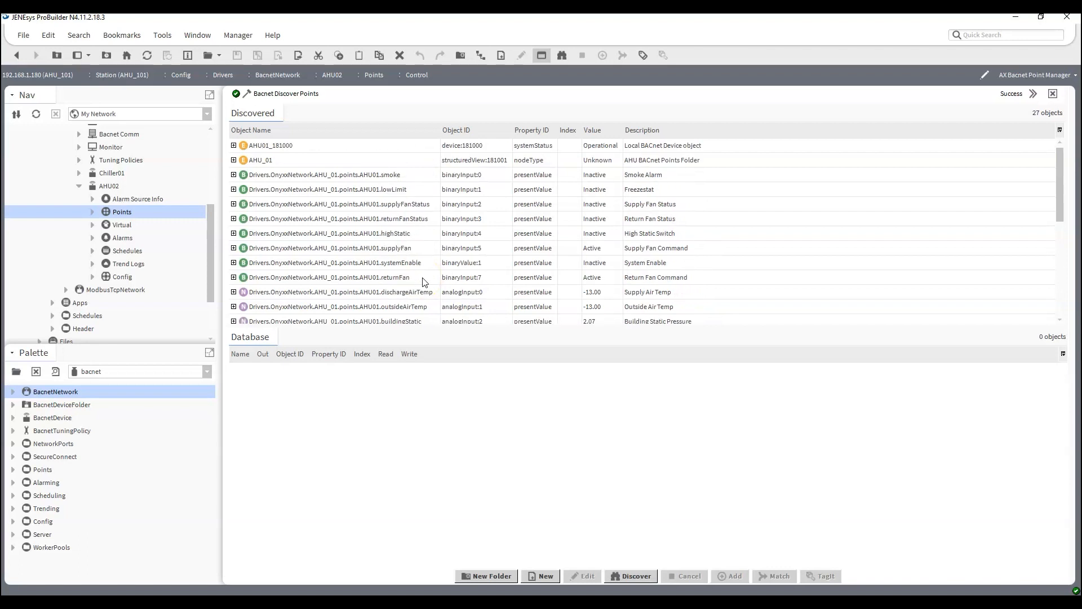
{"action": "left_click", "coordinate": [358, 175]}
{"action": "scroll", "coordinate": [360, 233], "scroll_direction": "down", "scroll_amount": 5}
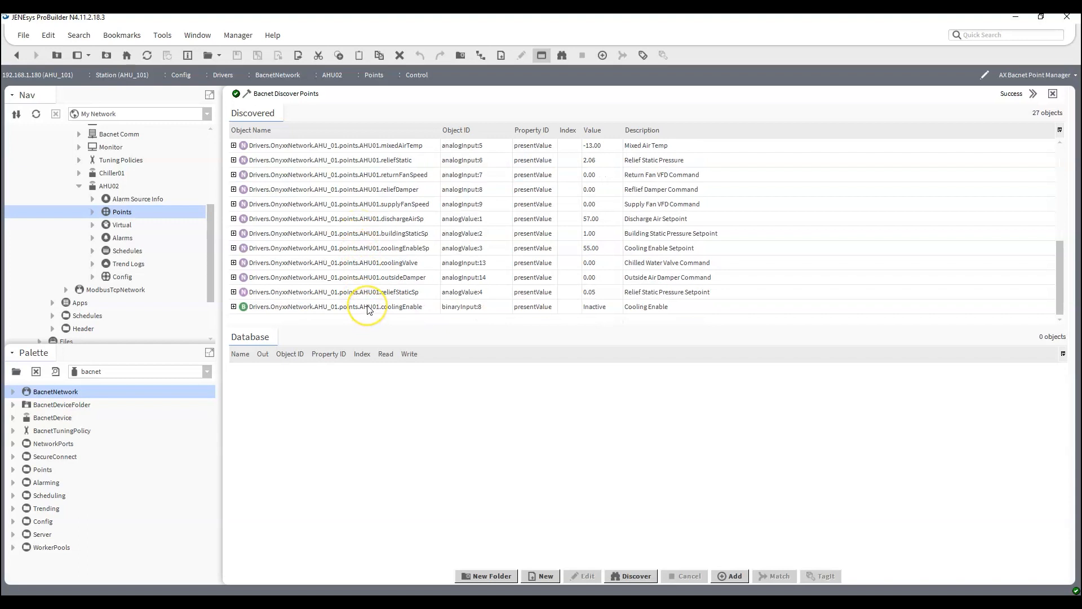
{"action": "left_click", "coordinate": [367, 306], "text": "shift"}
{"action": "left_click", "coordinate": [730, 575]}
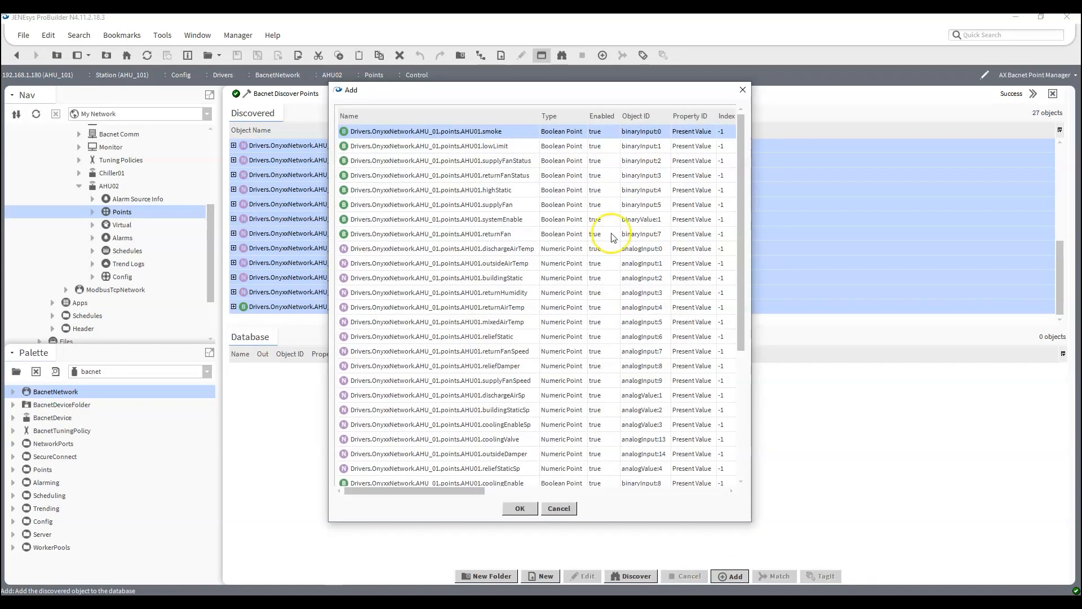
Widen the Add dialog, set the systemEnable point's type to Boolean Writable and set its Enabled property to true.
{"action": "left_click_drag", "start_coordinate": [751, 186], "coordinate": [985, 228]}
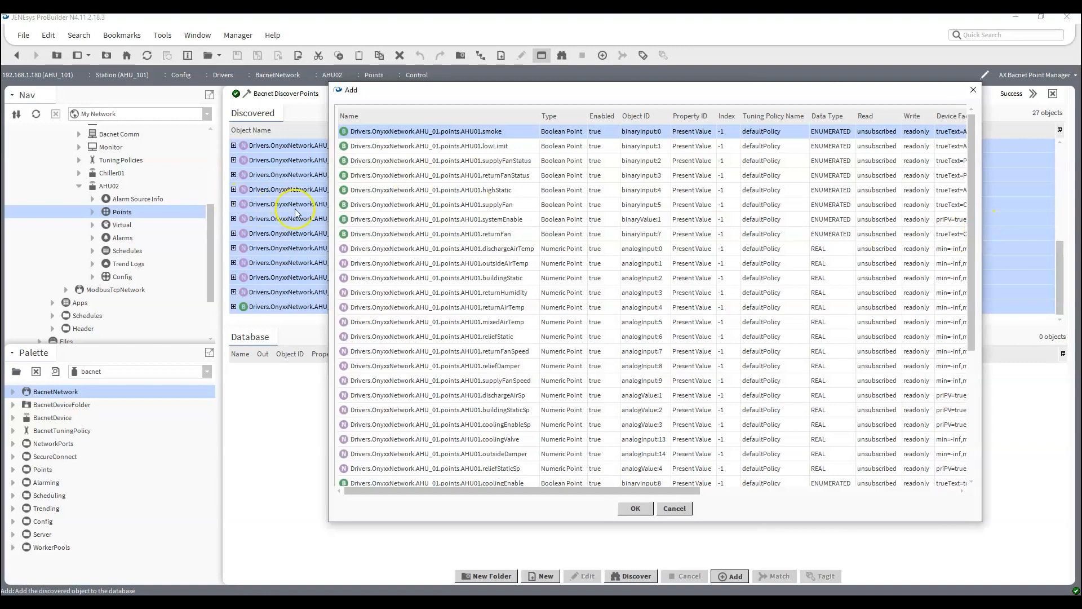
{"action": "left_click_drag", "start_coordinate": [327, 217], "coordinate": [144, 217]}
{"action": "left_click", "coordinate": [265, 219]}
{"action": "scroll", "coordinate": [363, 235], "scroll_direction": "down", "scroll_amount": 2}
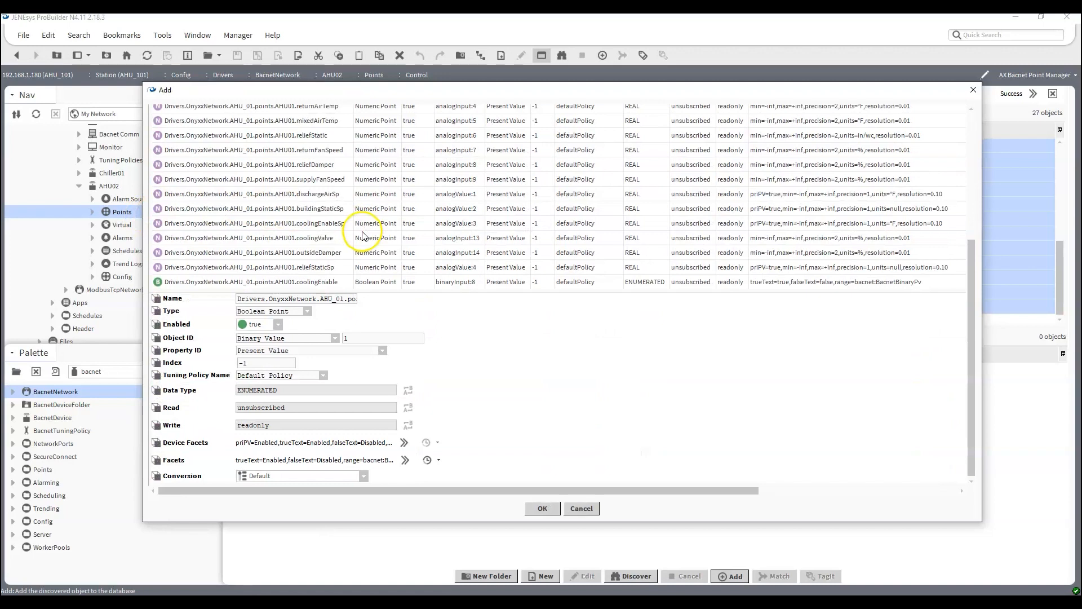
{"action": "left_click", "coordinate": [307, 311]}
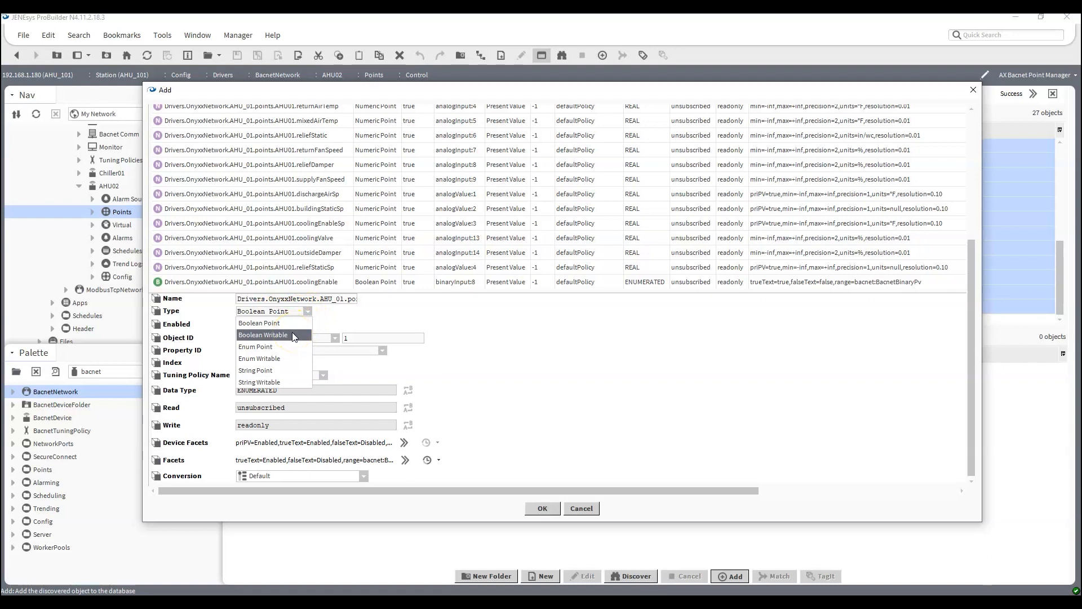
{"action": "left_click", "coordinate": [293, 335]}
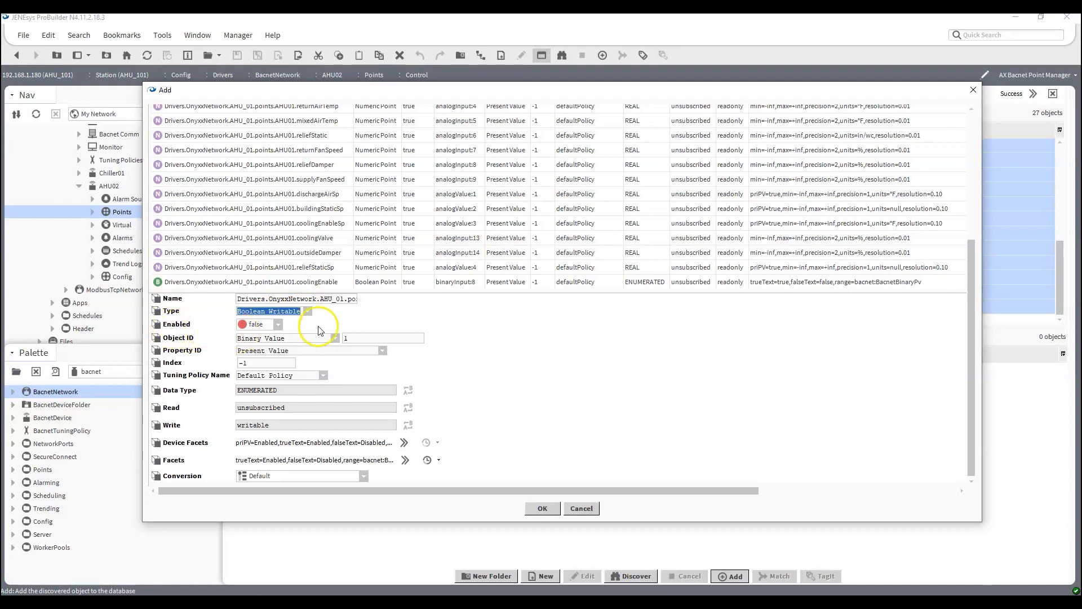
{"action": "left_click", "coordinate": [277, 325]}
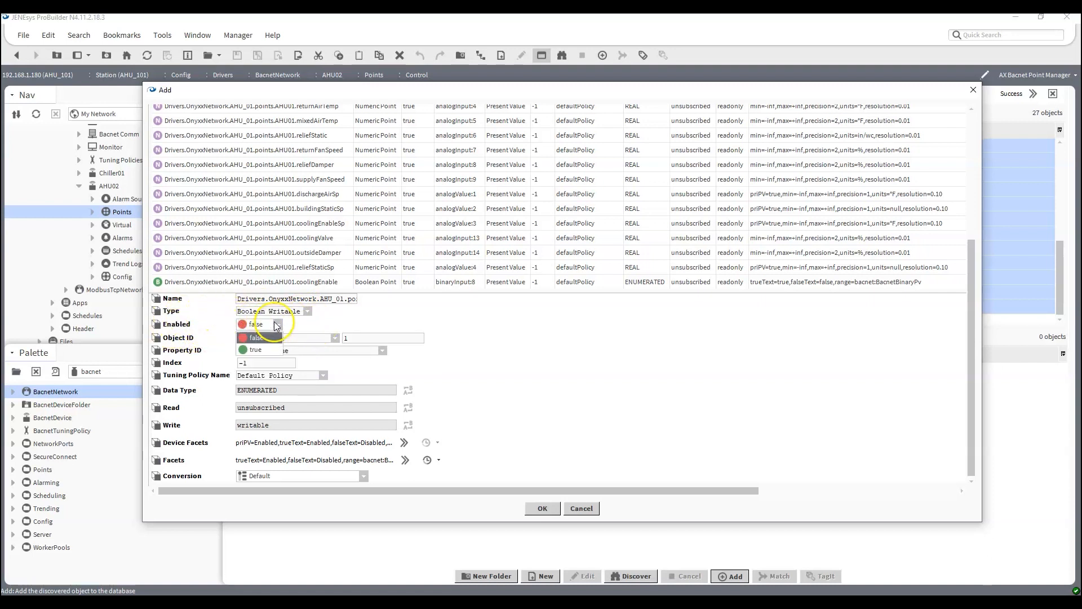
{"action": "left_click", "coordinate": [258, 349]}
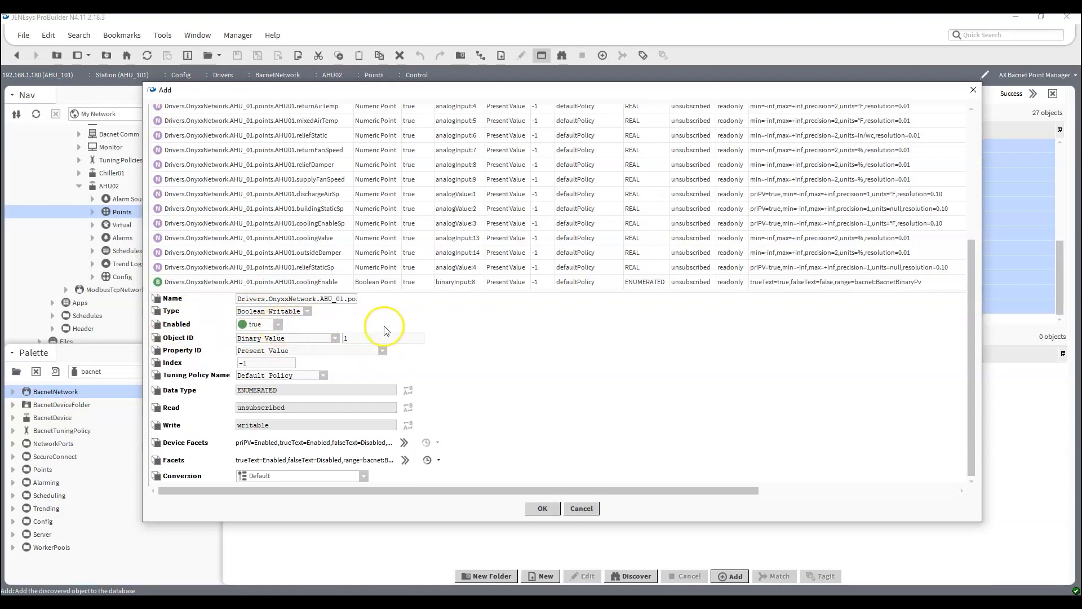
Set dischargeAirSp, buildingStaticSp, coolingEnableSp and reliefStaticSp to Numeric Writable with Enabled true, and add all the listed points to the database.
{"action": "scroll", "coordinate": [356, 236], "scroll_direction": "up", "scroll_amount": 5}
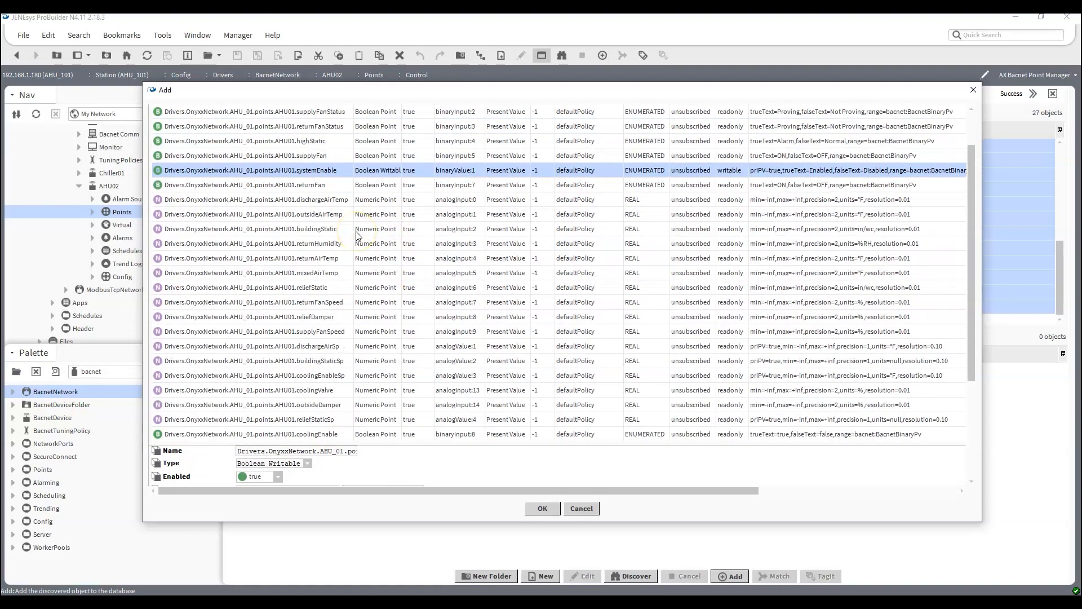
{"action": "scroll", "coordinate": [357, 236], "scroll_direction": "down", "scroll_amount": 5}
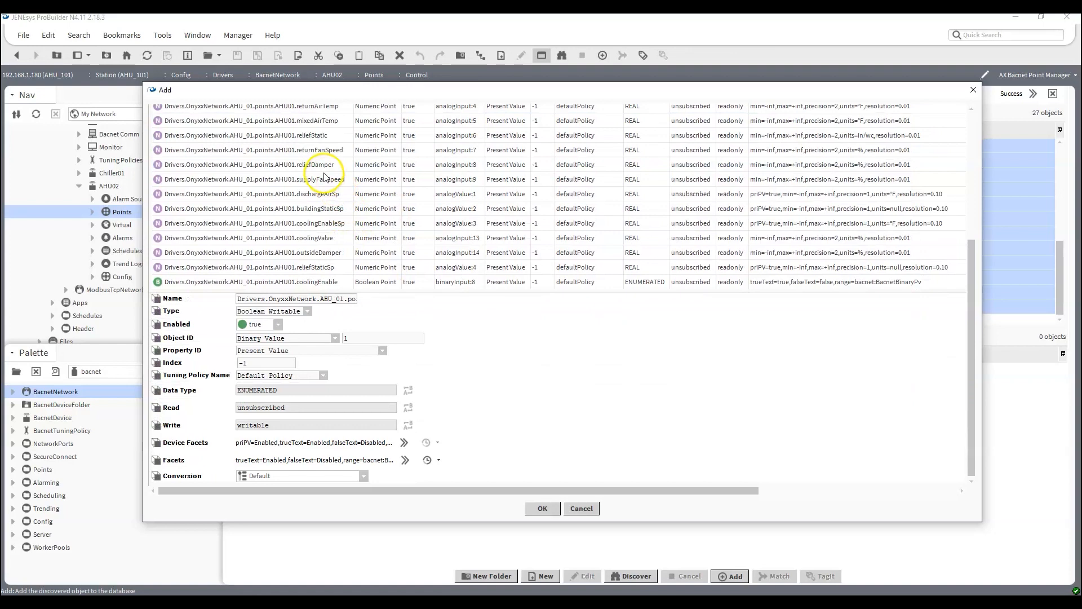
{"action": "left_click", "coordinate": [327, 194]}
{"action": "left_click", "coordinate": [324, 223], "text": "shift"}
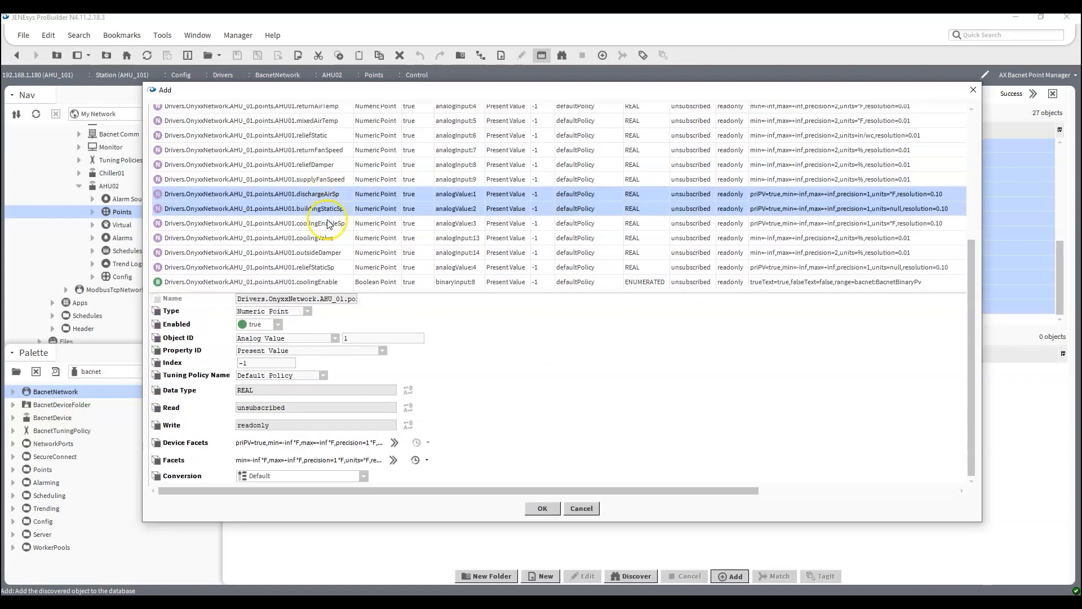
{"action": "left_click", "coordinate": [321, 267], "text": "ctrl"}
{"action": "scroll", "coordinate": [366, 256], "scroll_direction": "up", "scroll_amount": 5}
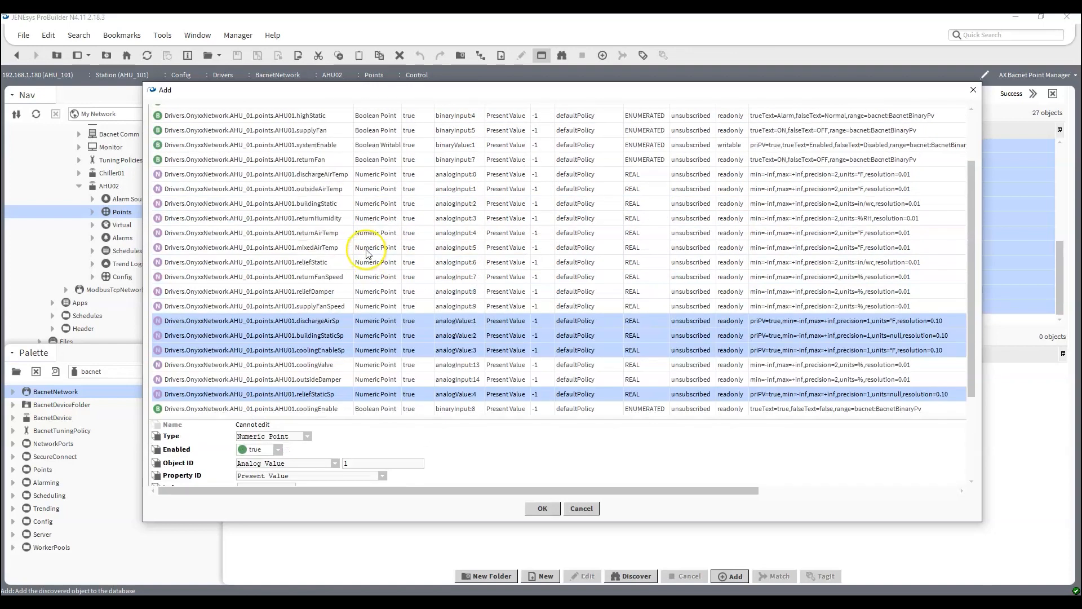
{"action": "scroll", "coordinate": [367, 255], "scroll_direction": "down", "scroll_amount": 5}
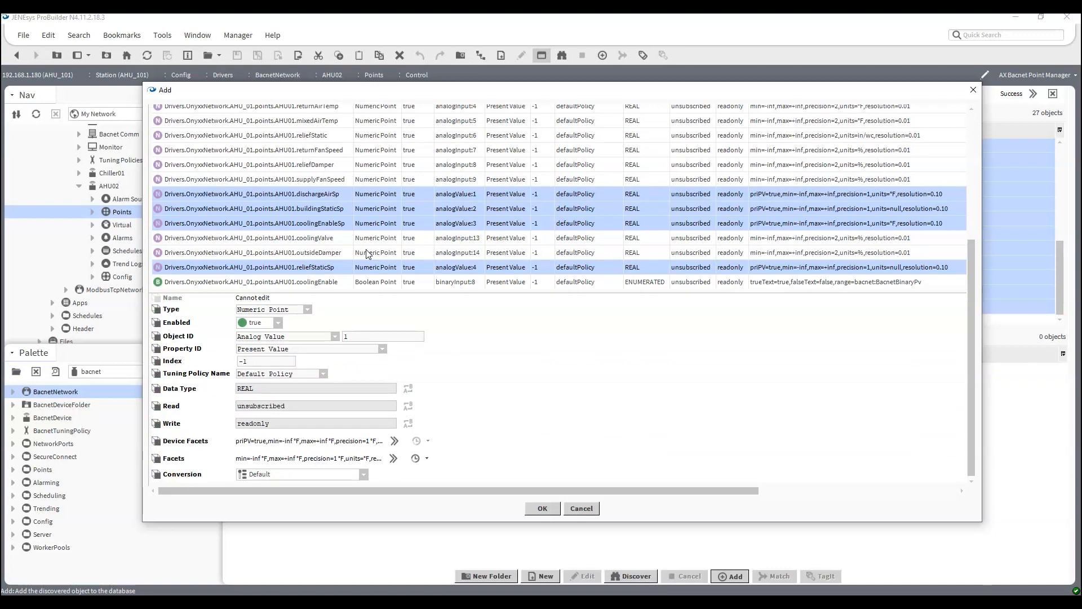
{"action": "left_click", "coordinate": [302, 309]}
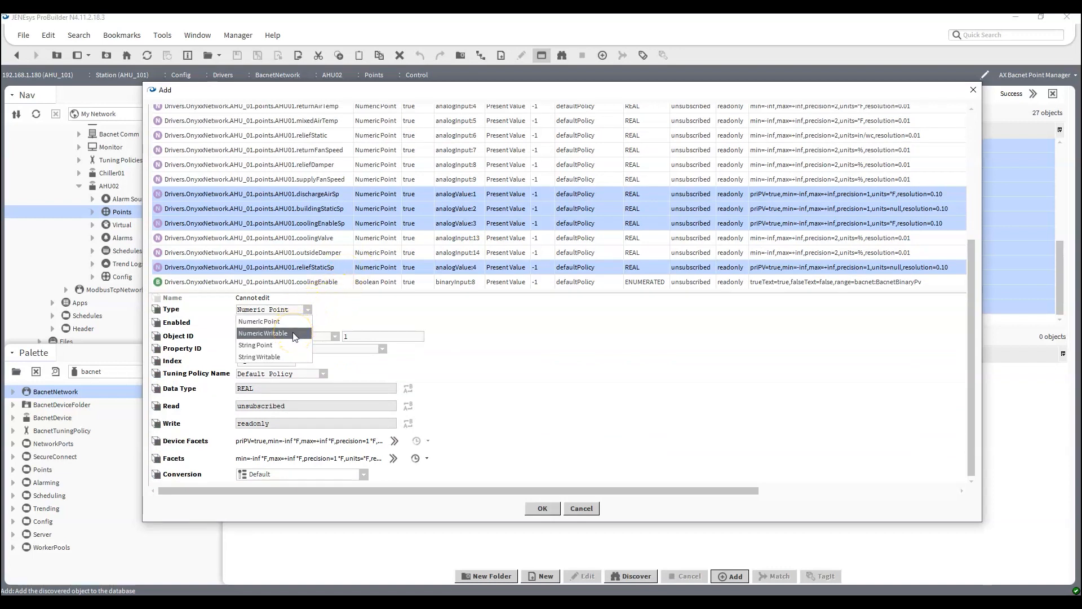
{"action": "left_click", "coordinate": [295, 334]}
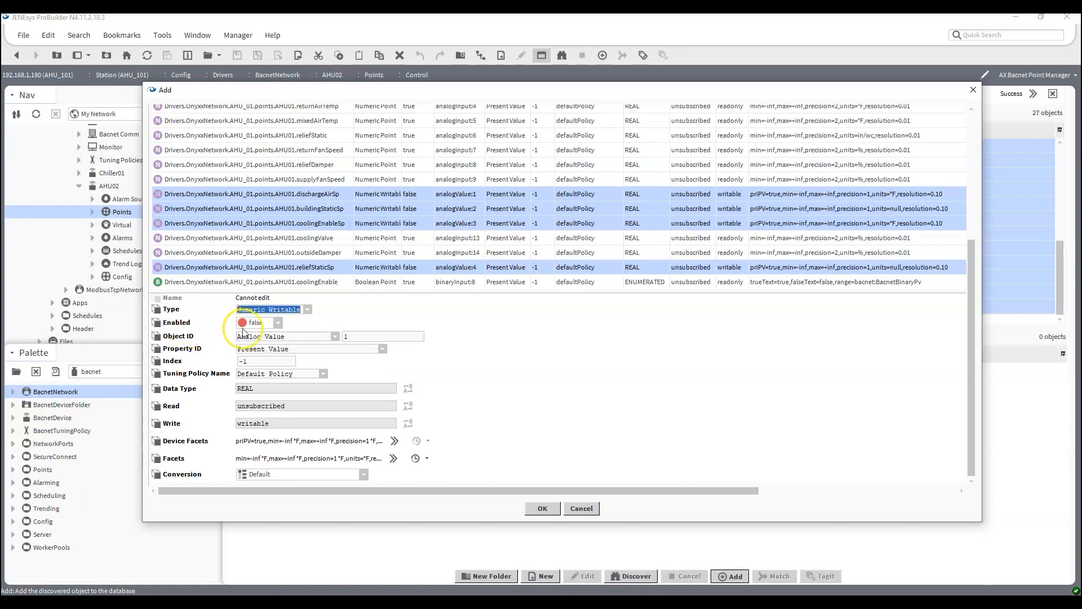
{"action": "left_click", "coordinate": [257, 348]}
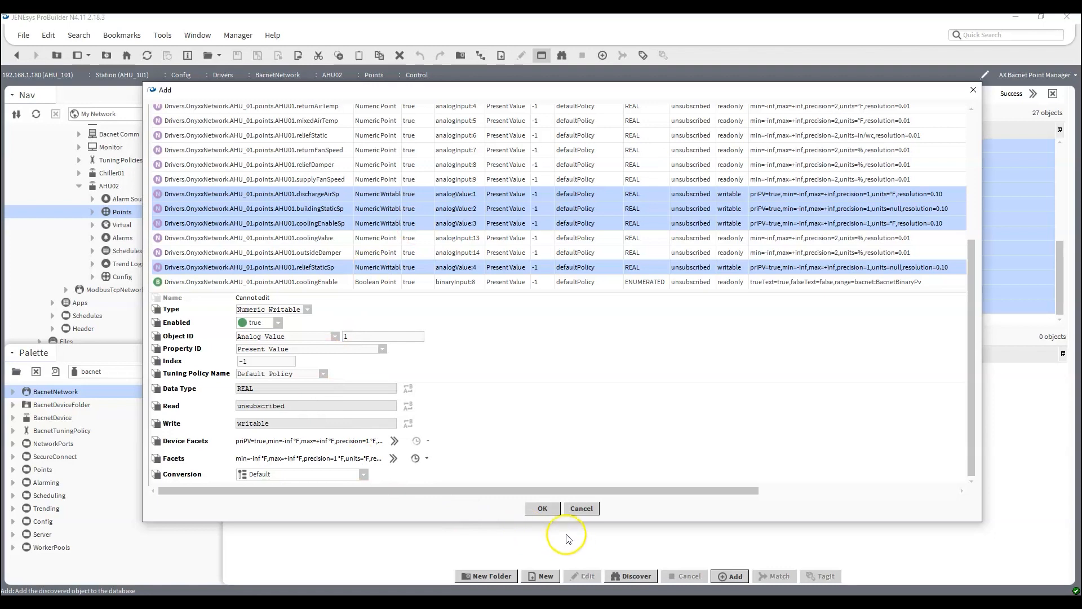
{"action": "left_click", "coordinate": [544, 509]}
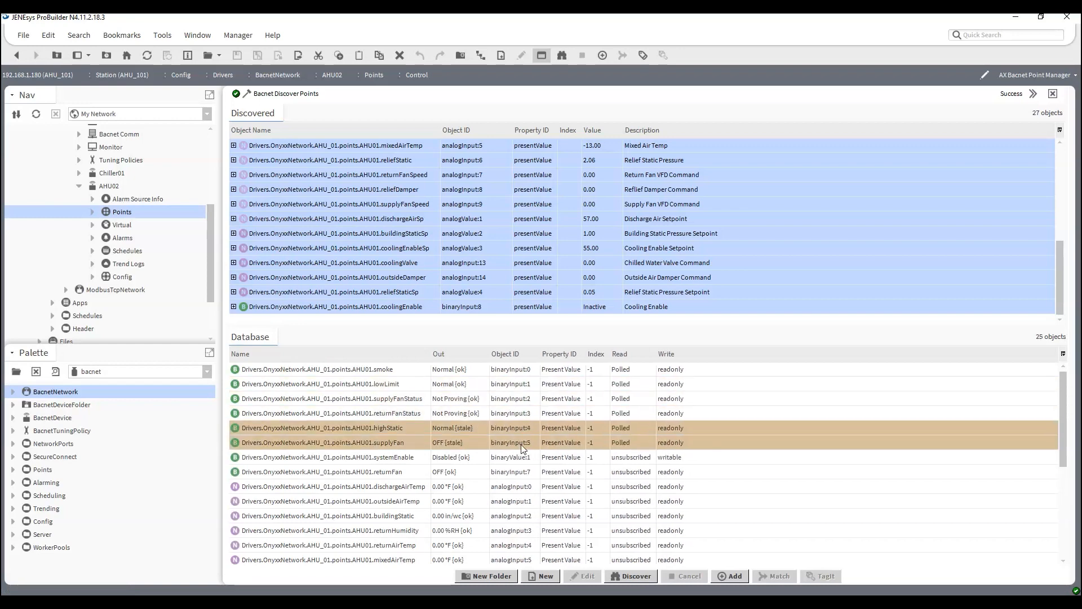
Review the output values and read/write status of AHU02's added points, enlarging the Database list to show more of them.
{"action": "scroll", "coordinate": [521, 434], "scroll_direction": "down", "scroll_amount": 5}
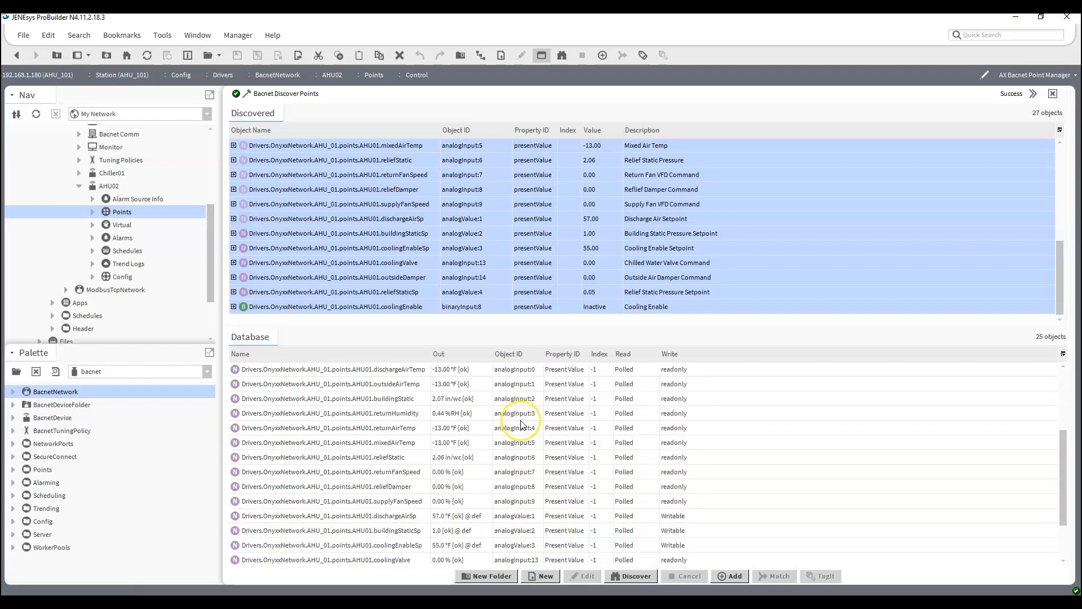
{"action": "scroll", "coordinate": [520, 424], "scroll_direction": "up", "scroll_amount": 5}
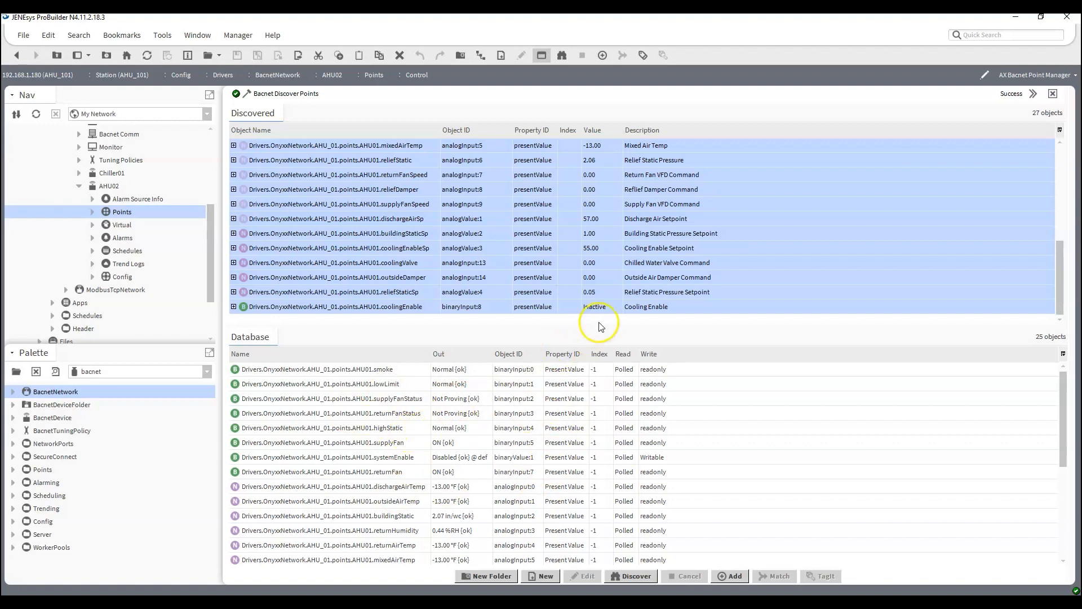
{"action": "left_click_drag", "start_coordinate": [597, 326], "coordinate": [606, 213]}
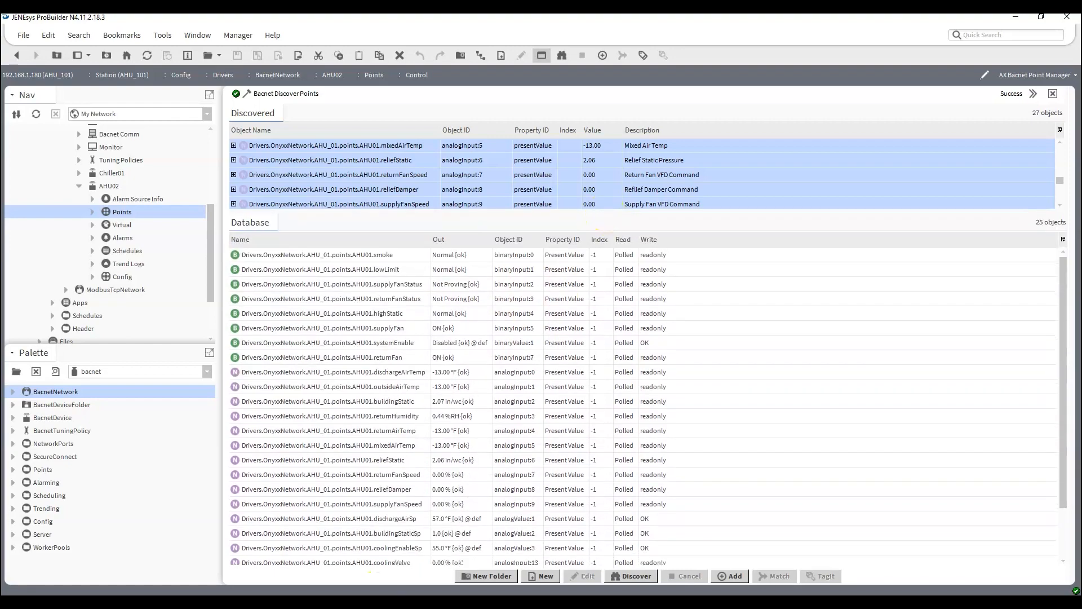